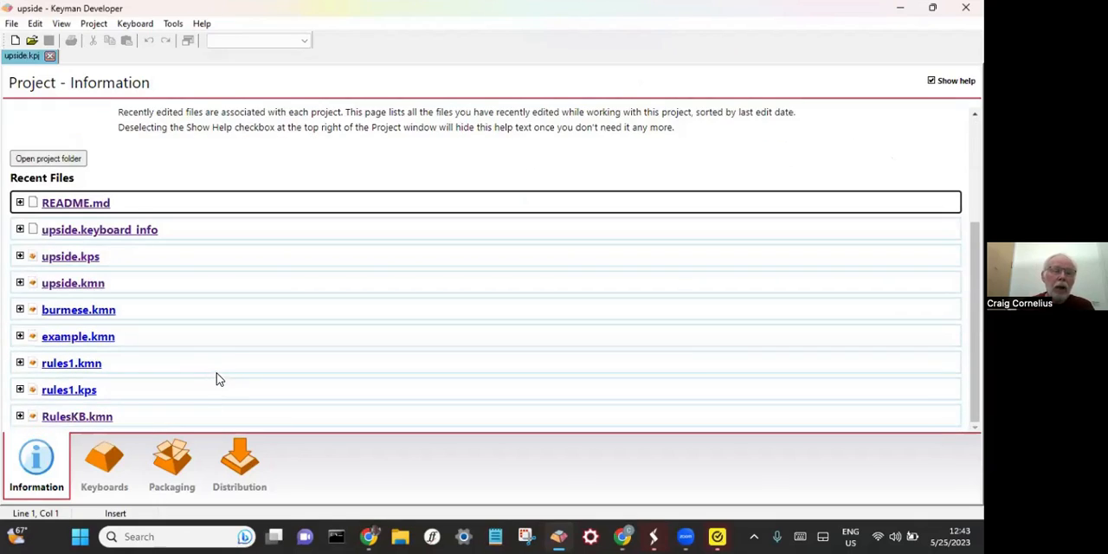
- Open upside.kmn from the project's recent files and try to show its layout in Design view
{"action": "scroll", "coordinate": [218, 381], "scroll_direction": "down", "scroll_amount": 3}
{"action": "scroll", "coordinate": [219, 382], "scroll_direction": "down", "scroll_amount": 1}
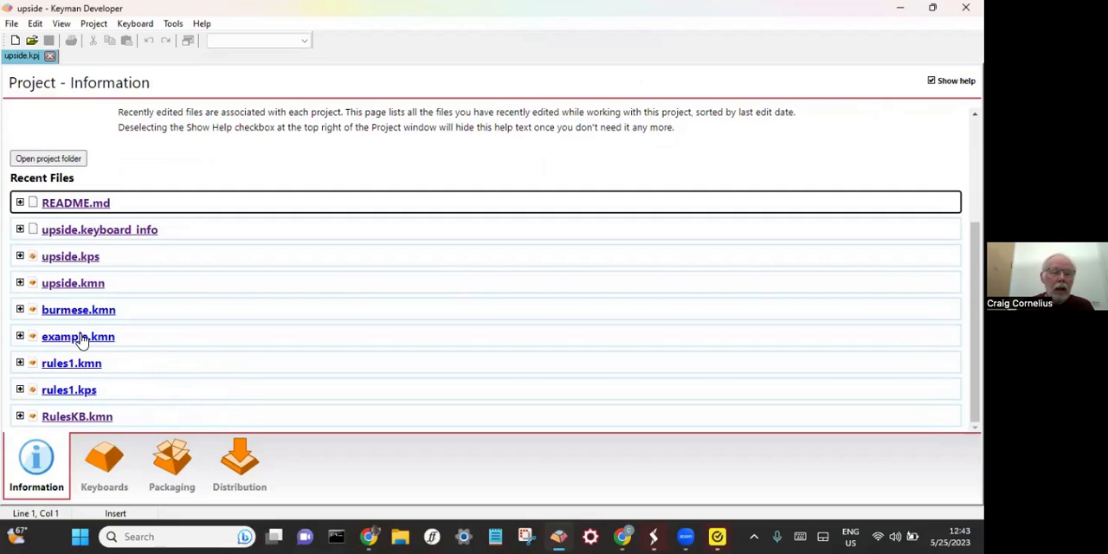
{"action": "left_click", "coordinate": [73, 283]}
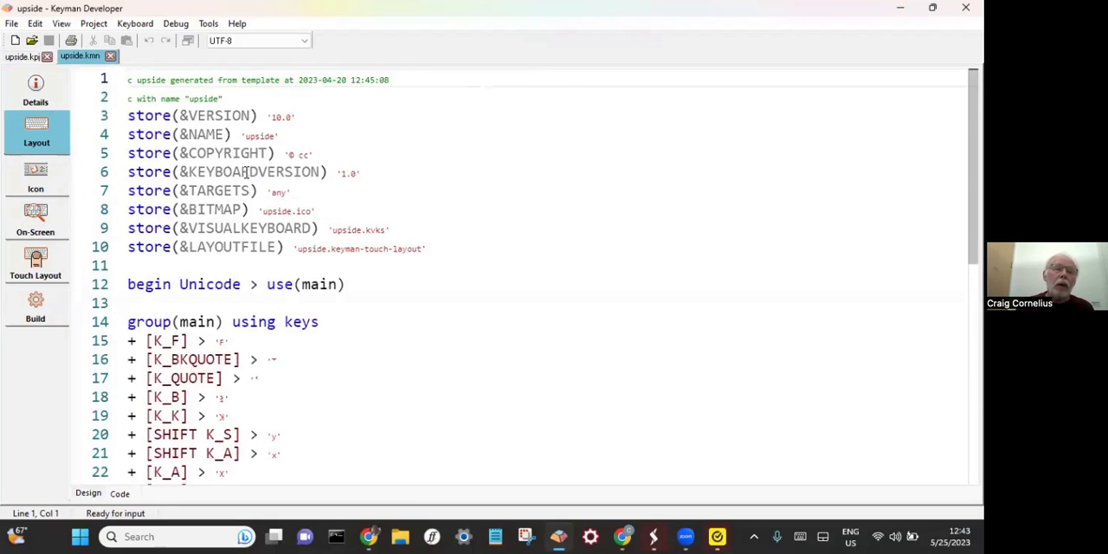
{"action": "left_click", "coordinate": [88, 493]}
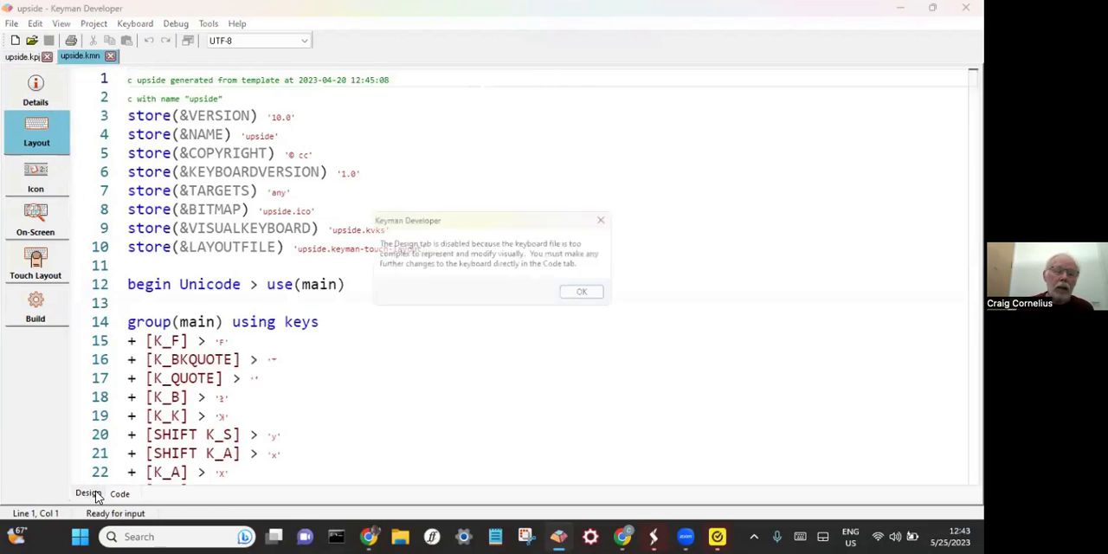
{"action": "left_click", "coordinate": [585, 295]}
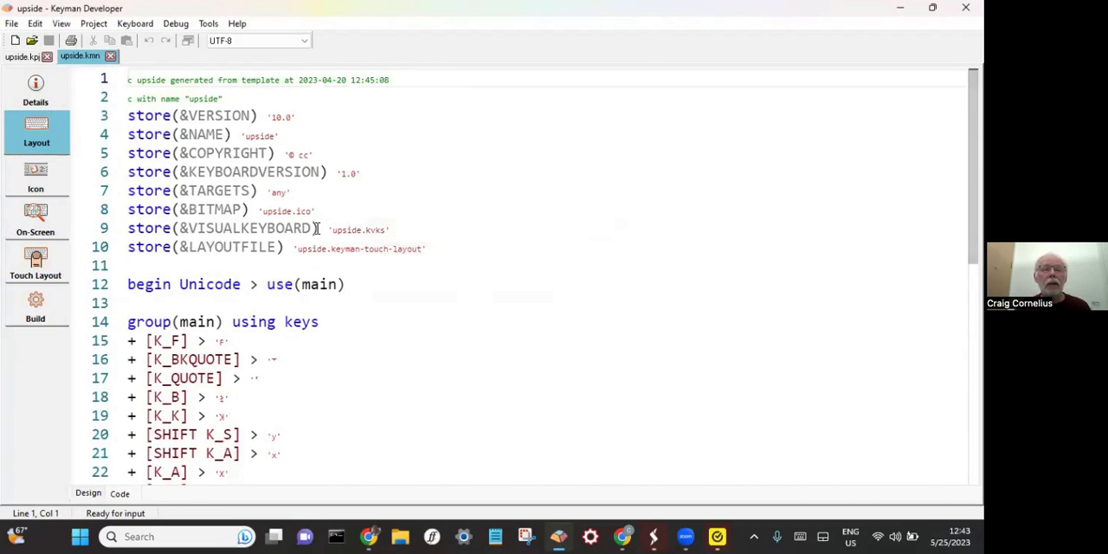
- Review the key rules in the keyboard's layout code and its on-screen keyboard
{"action": "left_click", "coordinate": [331, 430]}
{"action": "scroll", "coordinate": [327, 430], "scroll_direction": "down", "scroll_amount": 3}
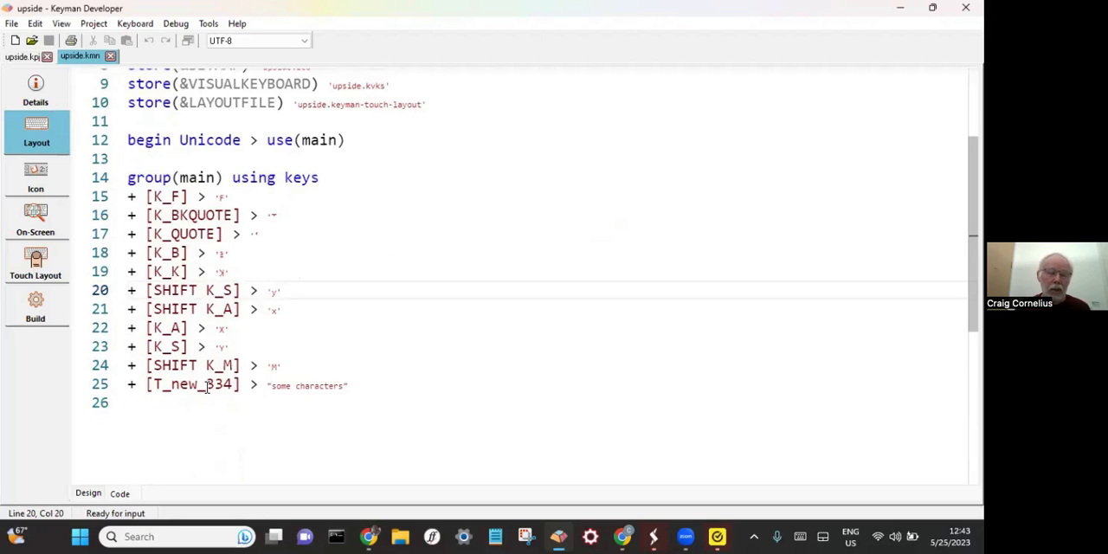
{"action": "left_click", "coordinate": [36, 218]}
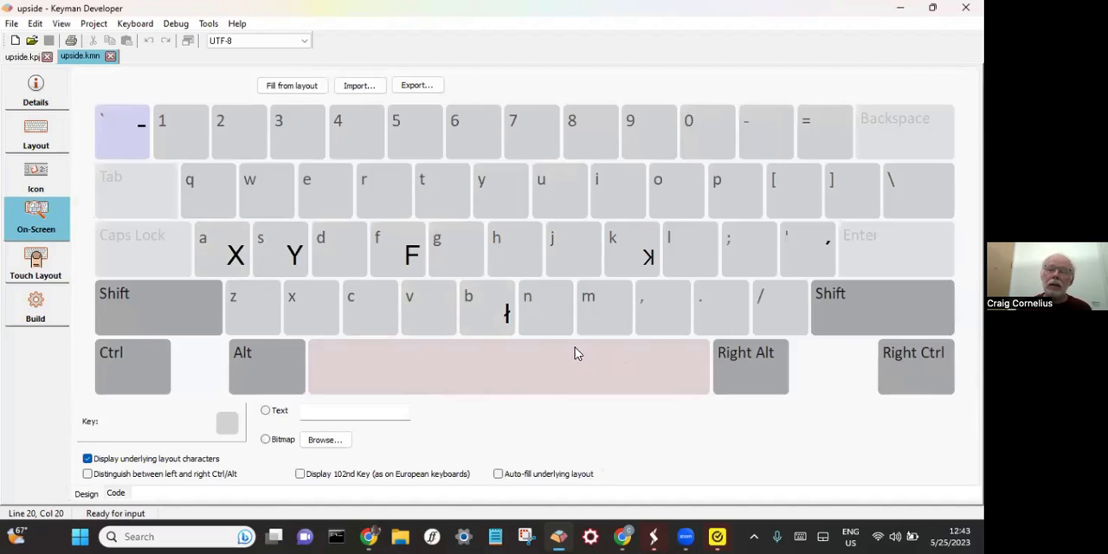
- Import the on-screen keyboard into the touch layout and compare it with the on-screen version
{"action": "left_click", "coordinate": [36, 260]}
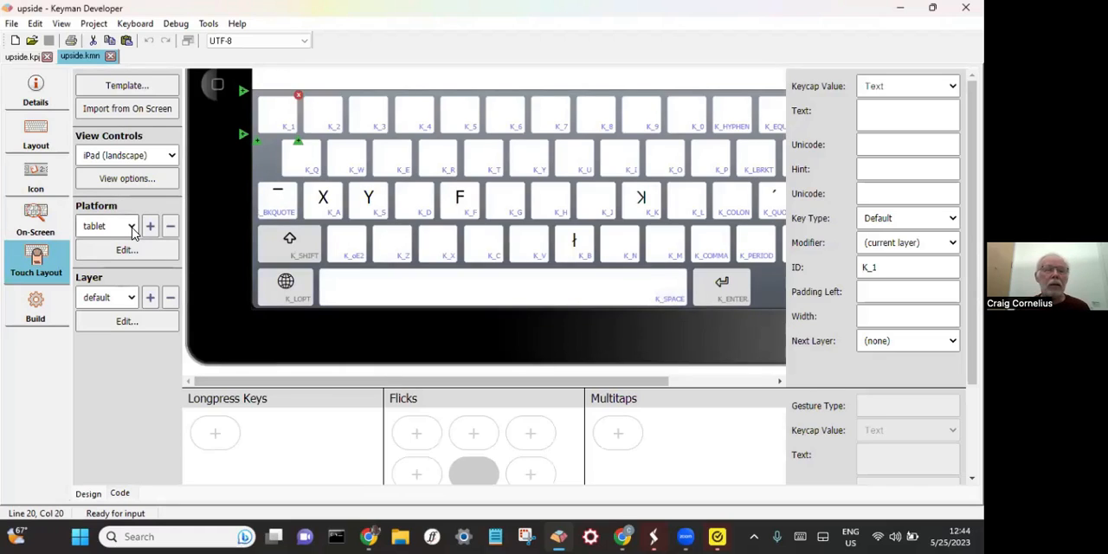
{"action": "left_click", "coordinate": [136, 112]}
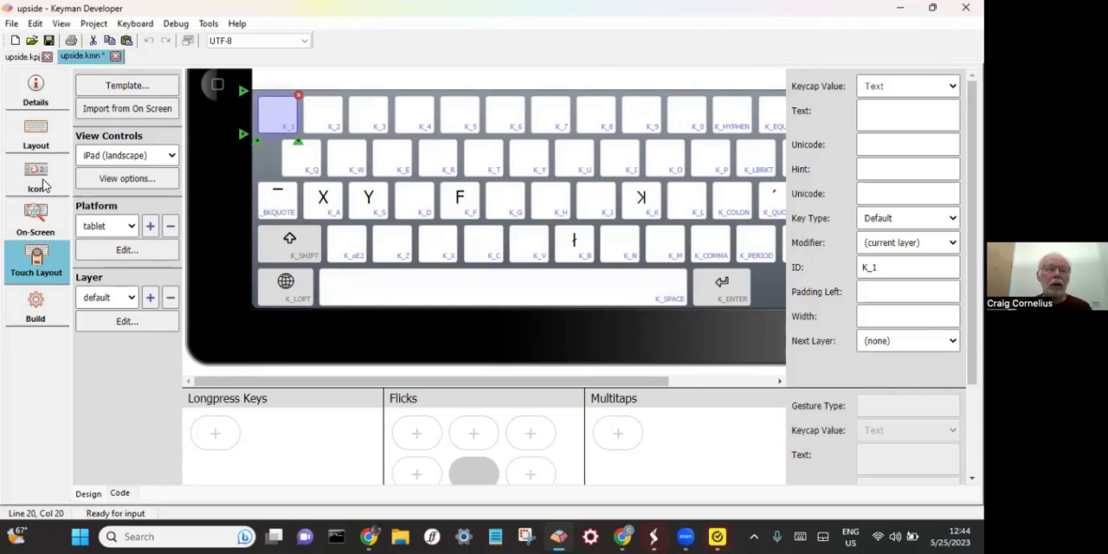
{"action": "left_click", "coordinate": [36, 216]}
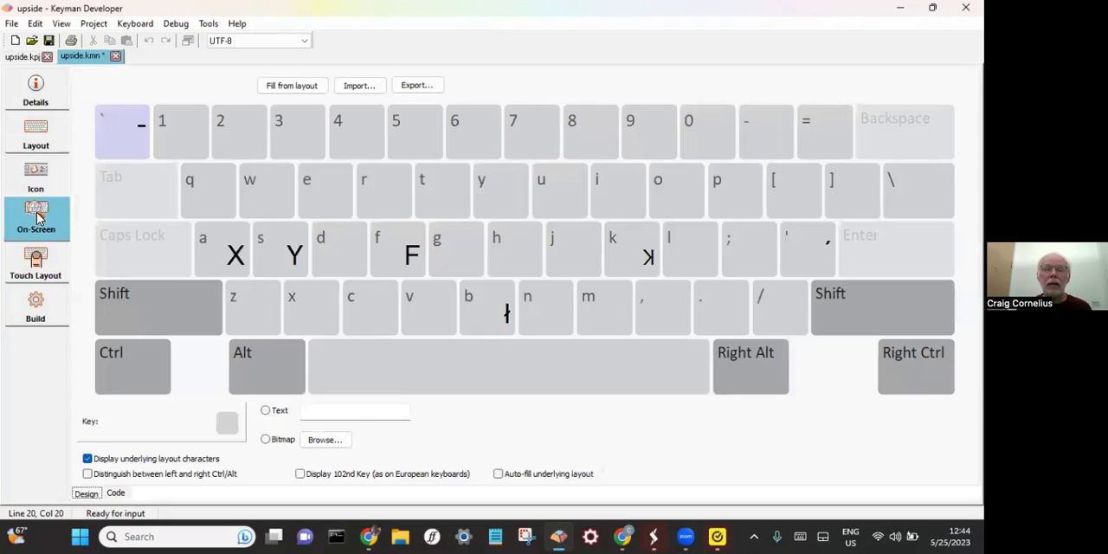
{"action": "left_click", "coordinate": [36, 259]}
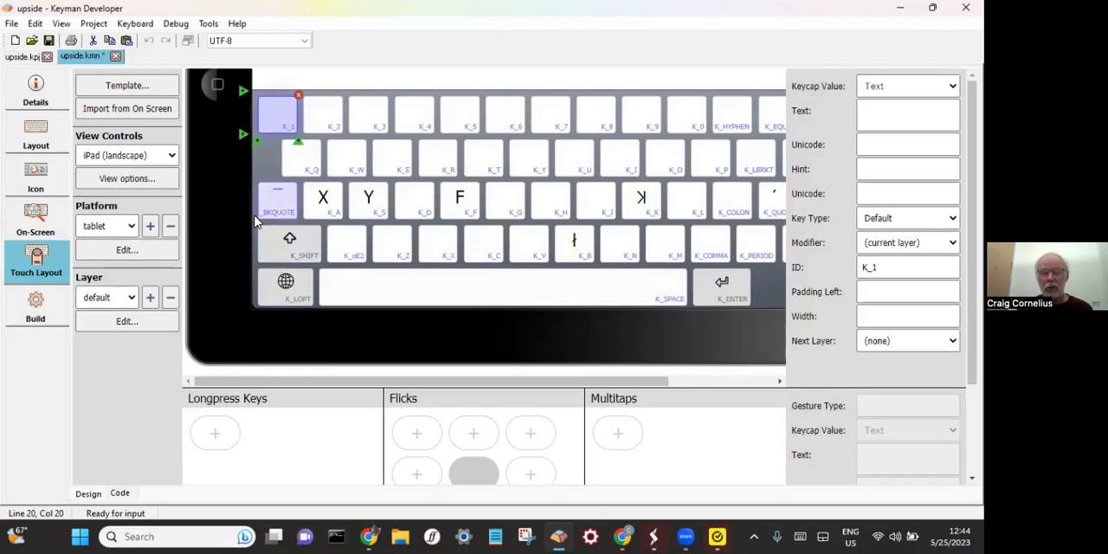
- Apply the template-latin.keyman-touch-layout template to the touch layout and accept the possible loss of layout data
{"action": "left_click", "coordinate": [136, 90]}
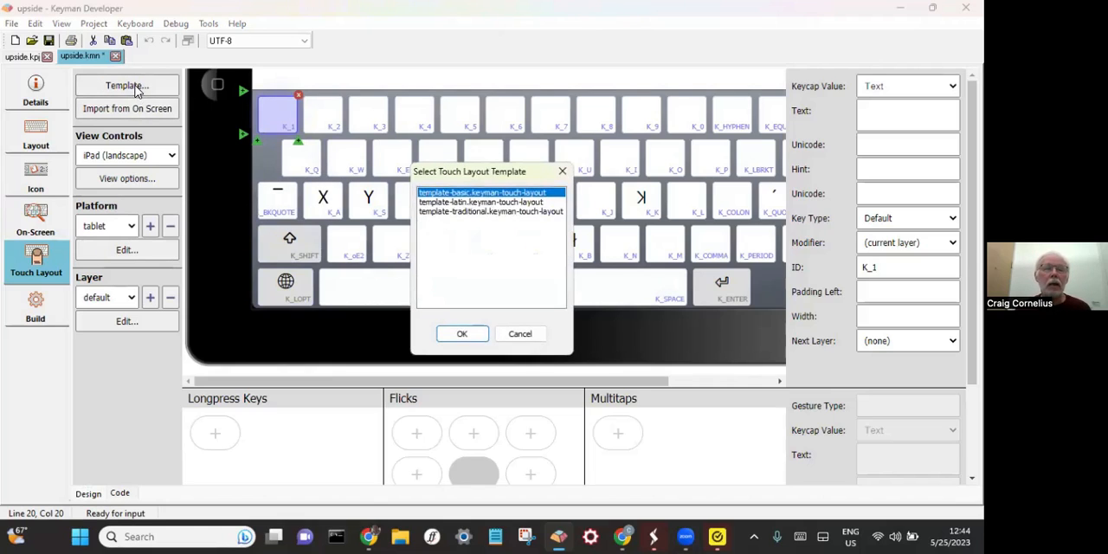
{"action": "left_click", "coordinate": [486, 202]}
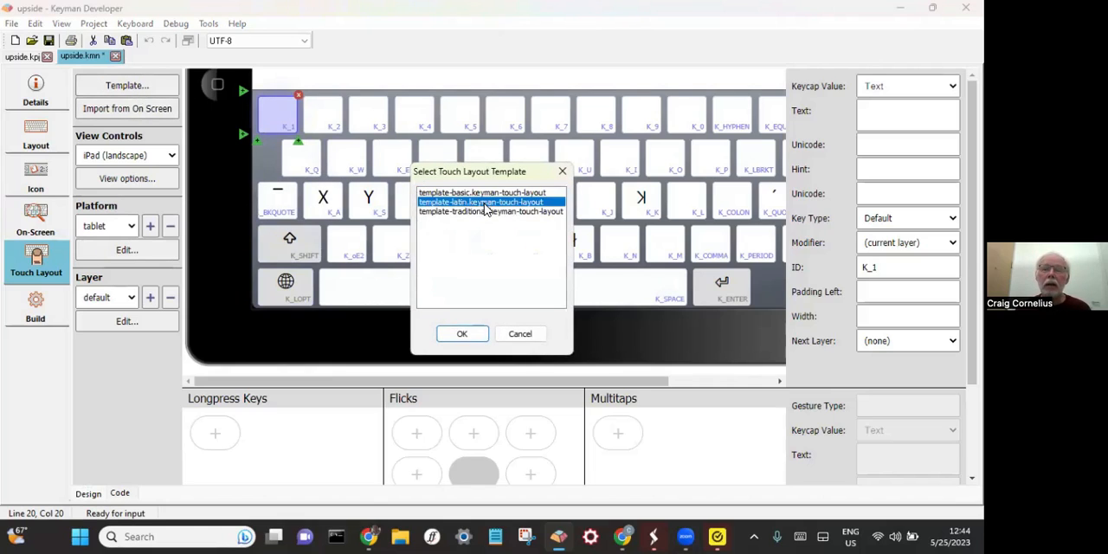
{"action": "left_click", "coordinate": [462, 336]}
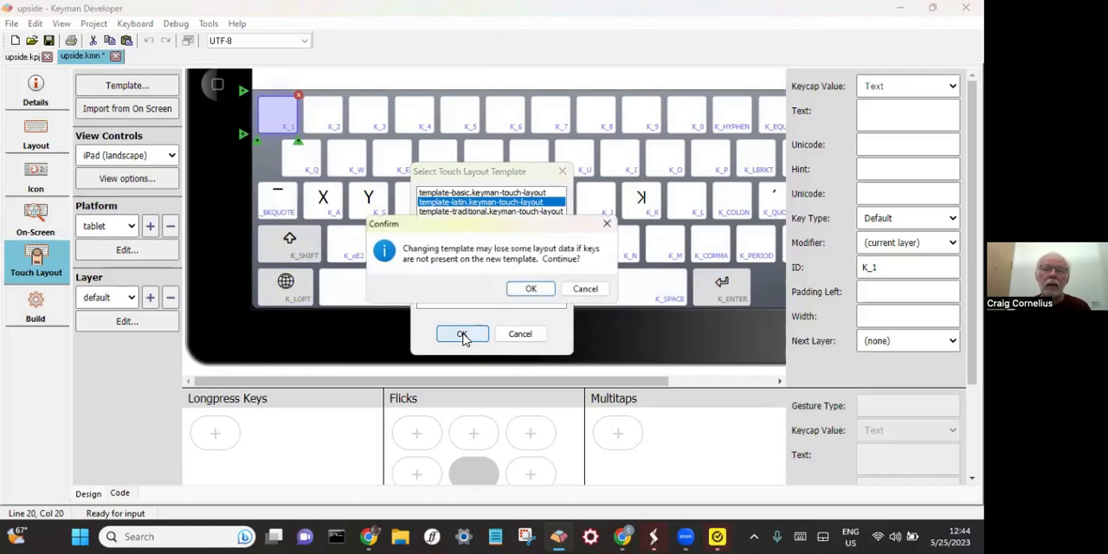
{"action": "left_click", "coordinate": [533, 291]}
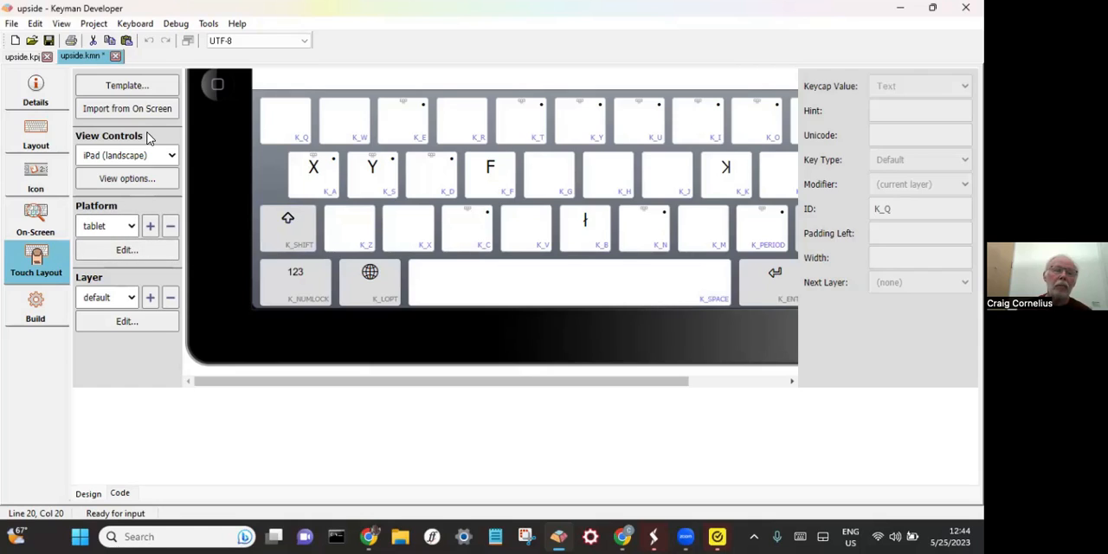
- Check the iPad orientation choices and the modifier view options of the touch layout editor, keeping iPad (landscape)
{"action": "left_click", "coordinate": [160, 157]}
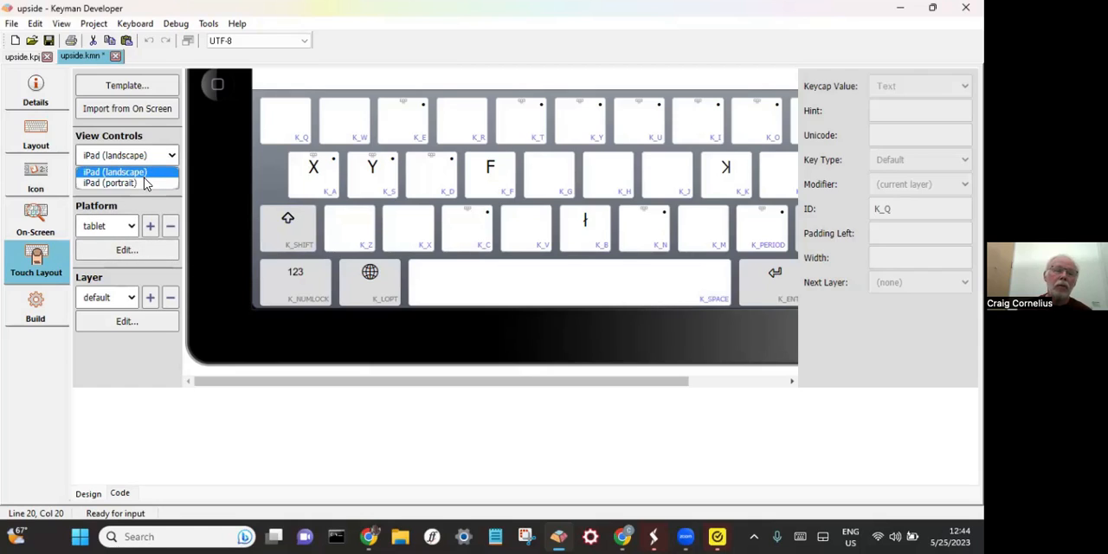
{"action": "left_click", "coordinate": [149, 172]}
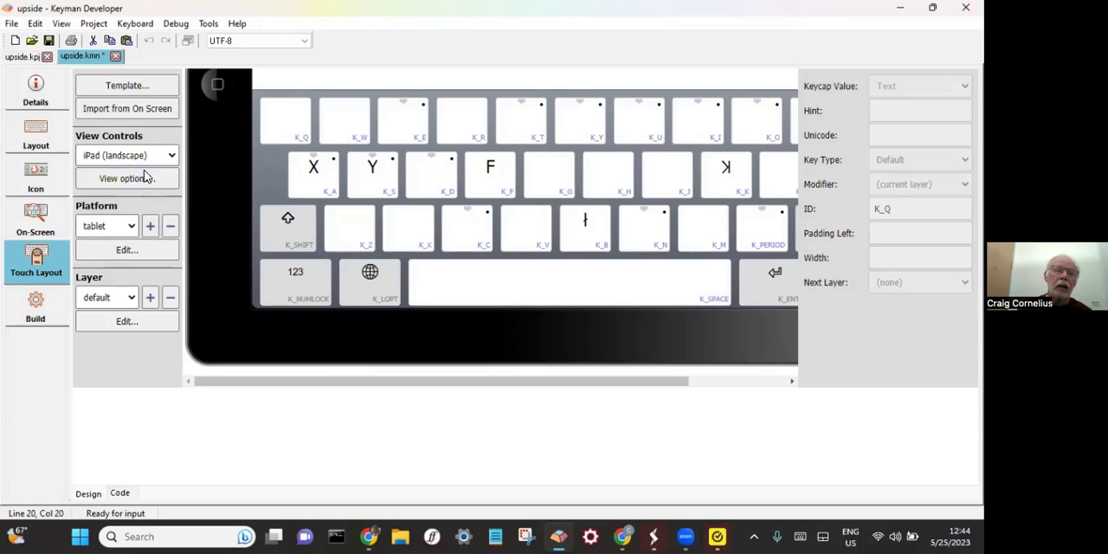
{"action": "left_click", "coordinate": [138, 179]}
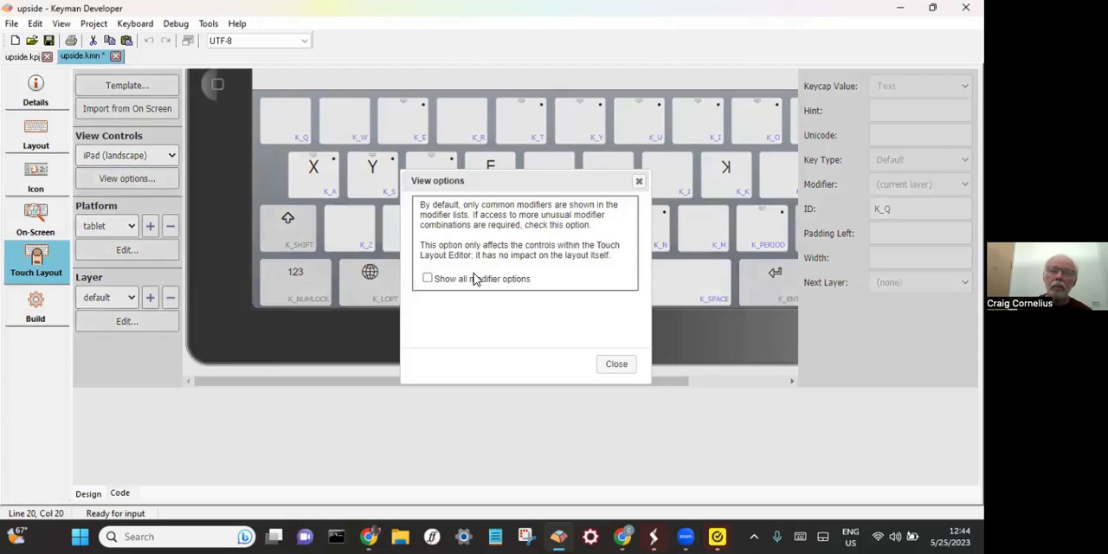
{"action": "left_click", "coordinate": [616, 364]}
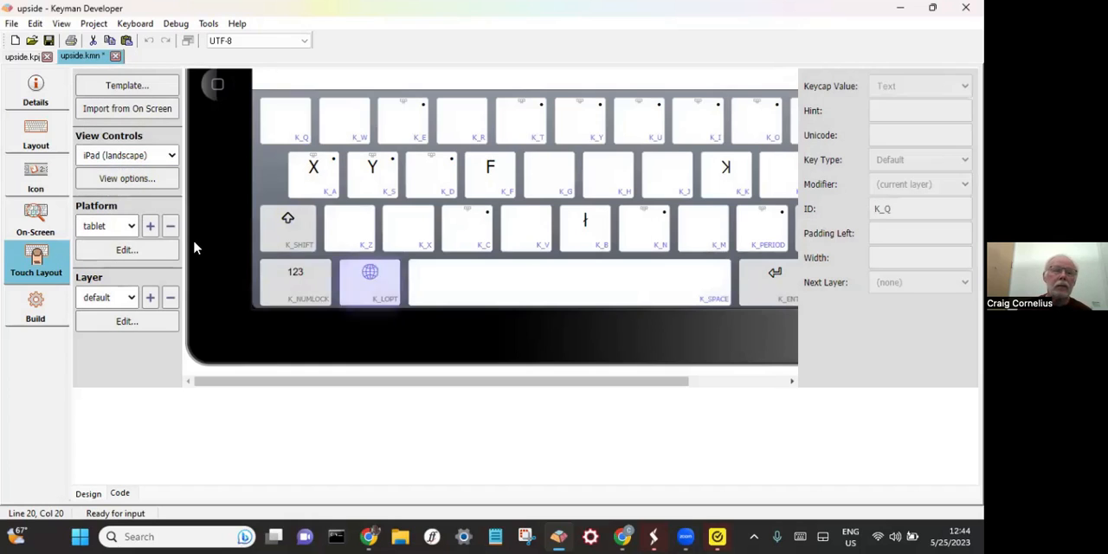
- Switch the touch layout to the phone platform and show its shift, numeric and symbol layers one after another
{"action": "left_click", "coordinate": [125, 227]}
{"action": "left_click", "coordinate": [139, 255]}
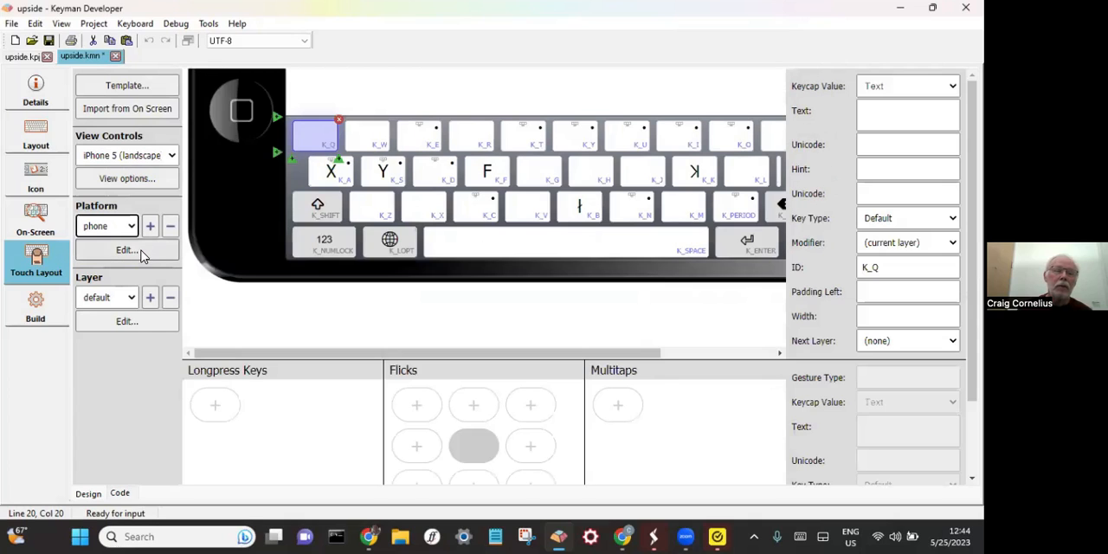
{"action": "left_click", "coordinate": [129, 299]}
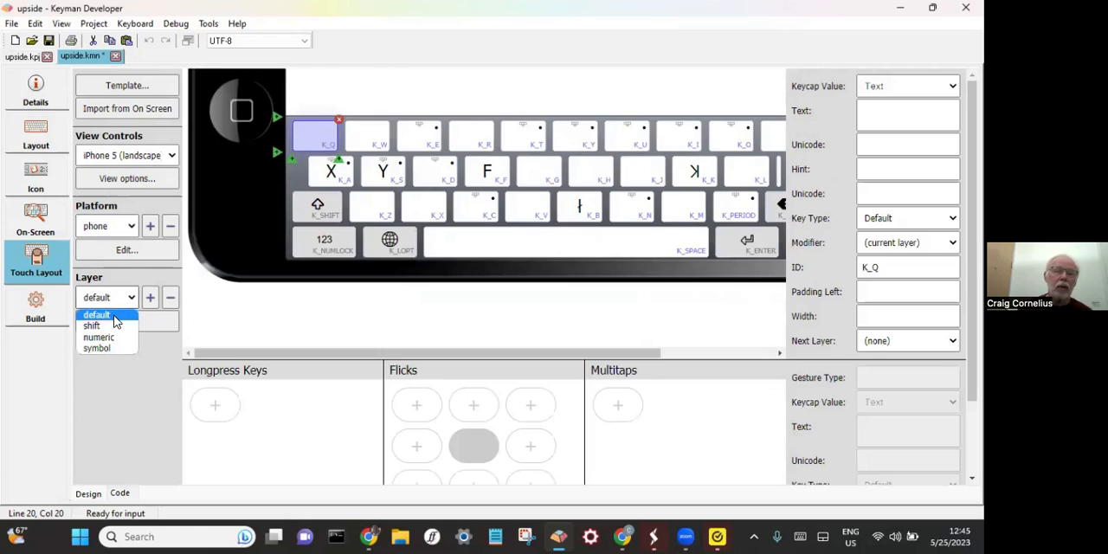
{"action": "left_click", "coordinate": [95, 325]}
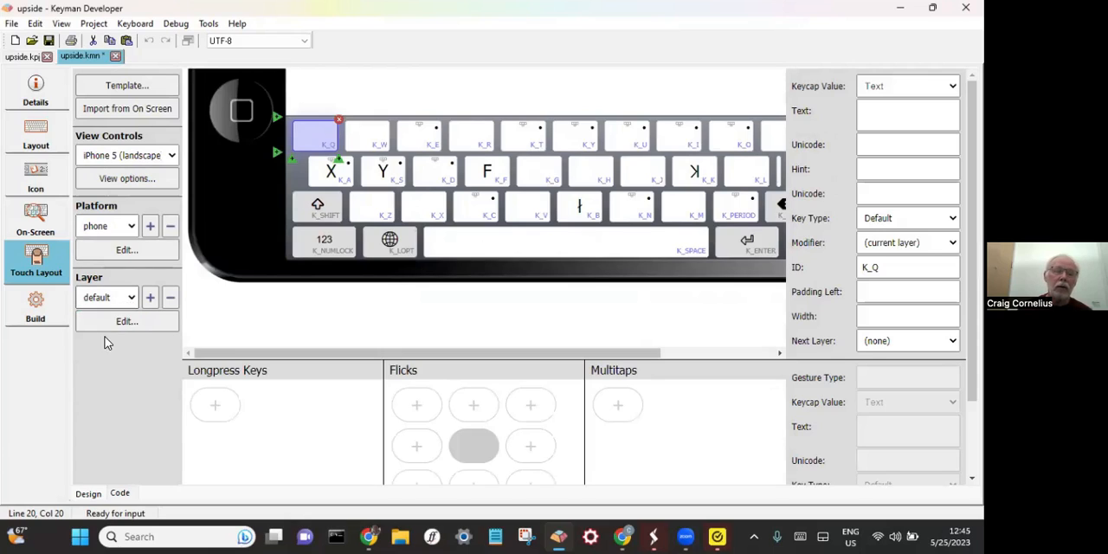
{"action": "left_click", "coordinate": [105, 298]}
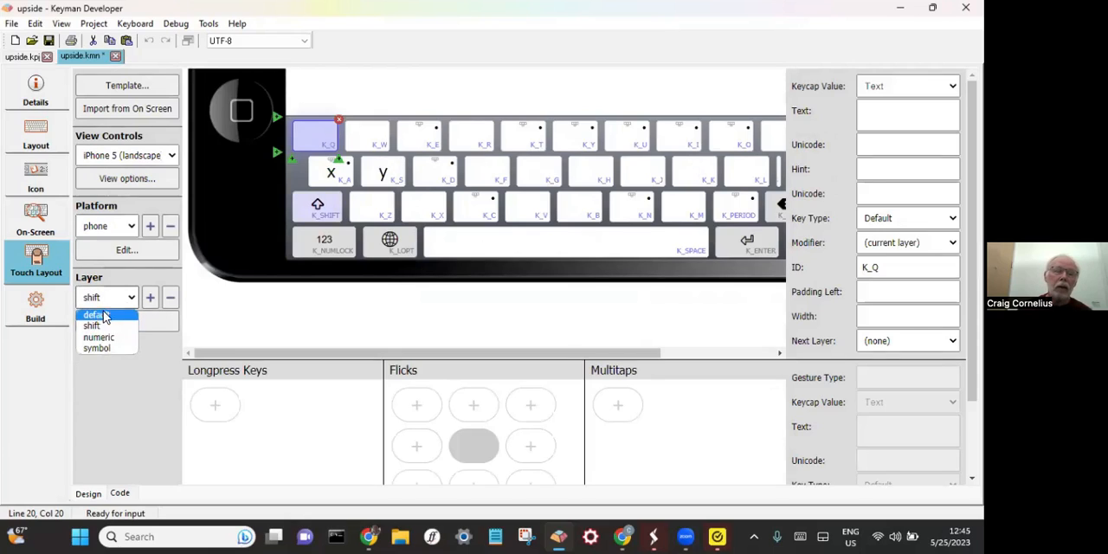
{"action": "left_click", "coordinate": [107, 338]}
{"action": "left_click", "coordinate": [117, 298]}
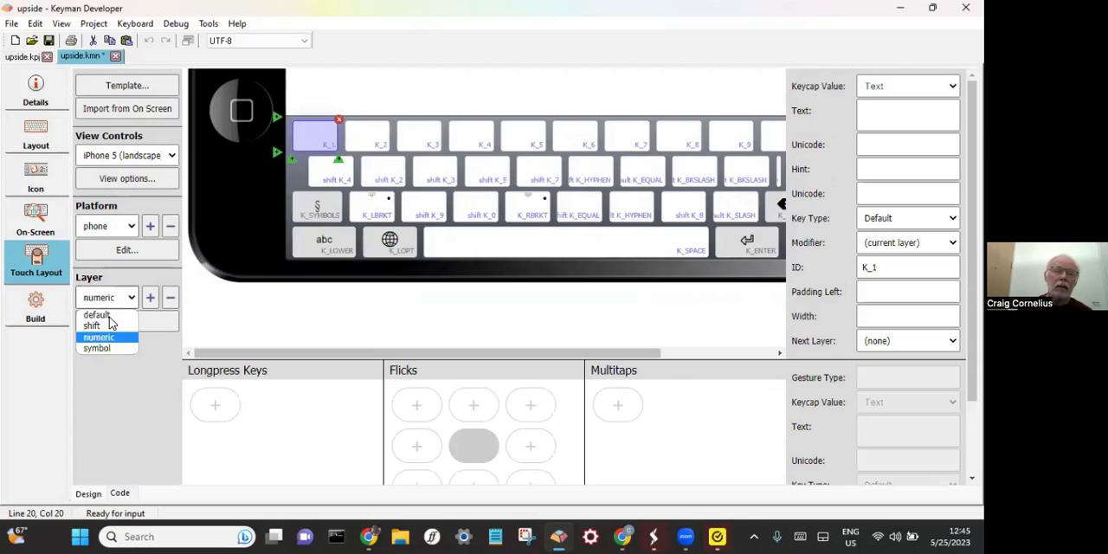
{"action": "left_click", "coordinate": [109, 349]}
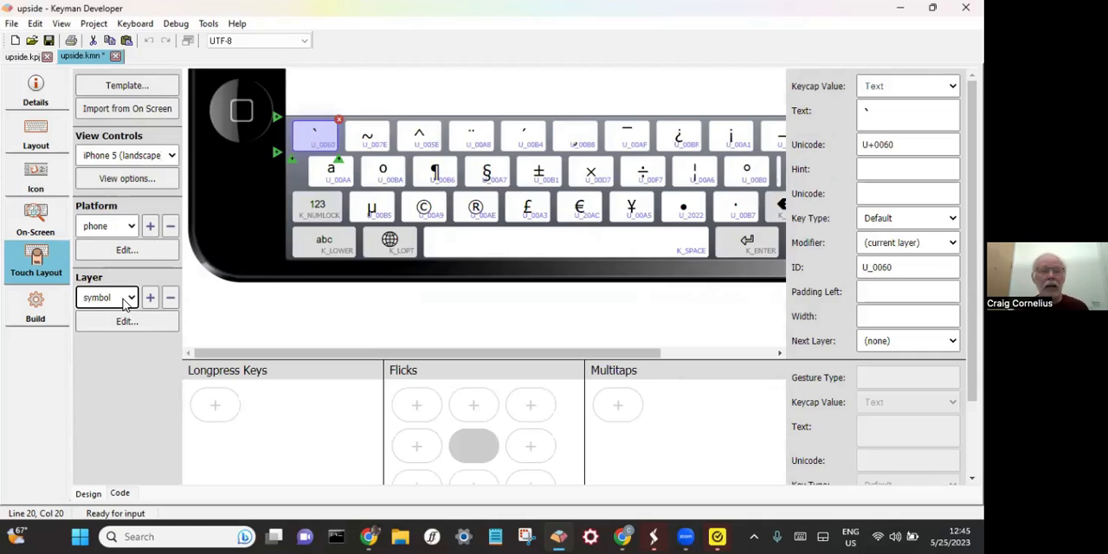
- Go back through the numeric and shift layers of the phone layout and return to the default layer
{"action": "left_click", "coordinate": [126, 301]}
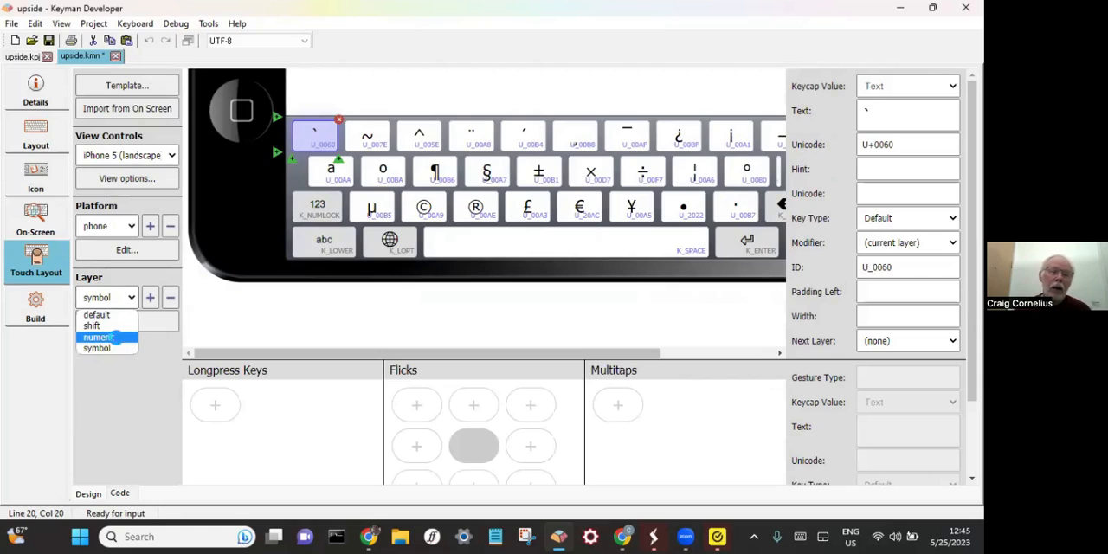
{"action": "left_click", "coordinate": [102, 337]}
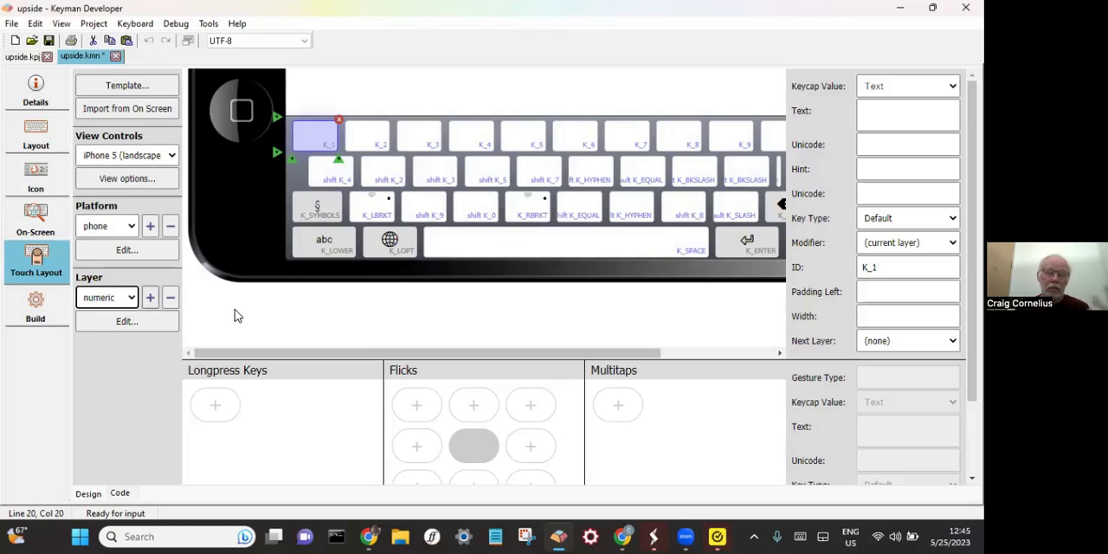
{"action": "left_click", "coordinate": [115, 298]}
{"action": "left_click", "coordinate": [107, 325]}
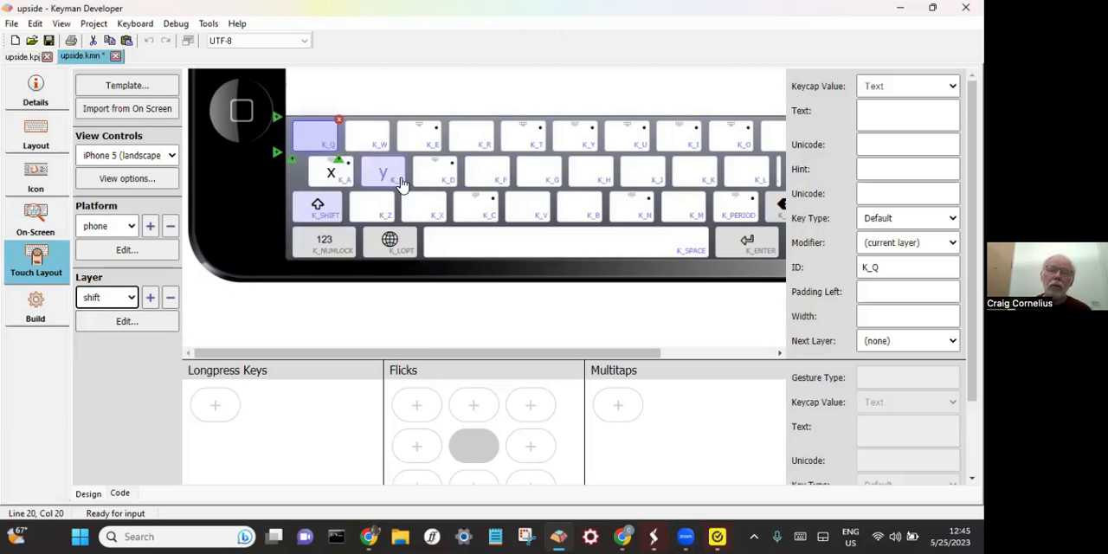
{"action": "left_click", "coordinate": [108, 297]}
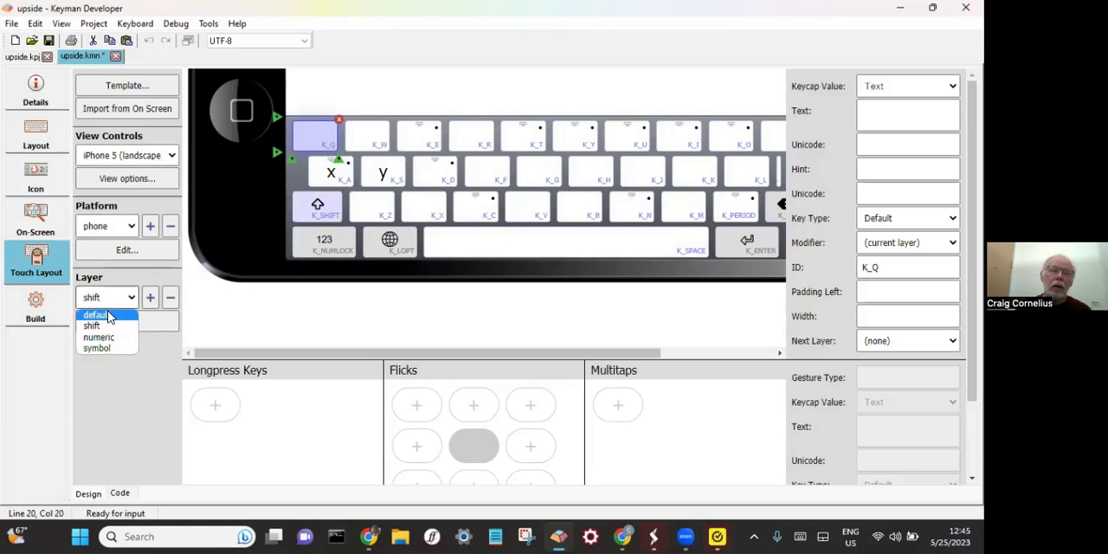
{"action": "left_click", "coordinate": [104, 311]}
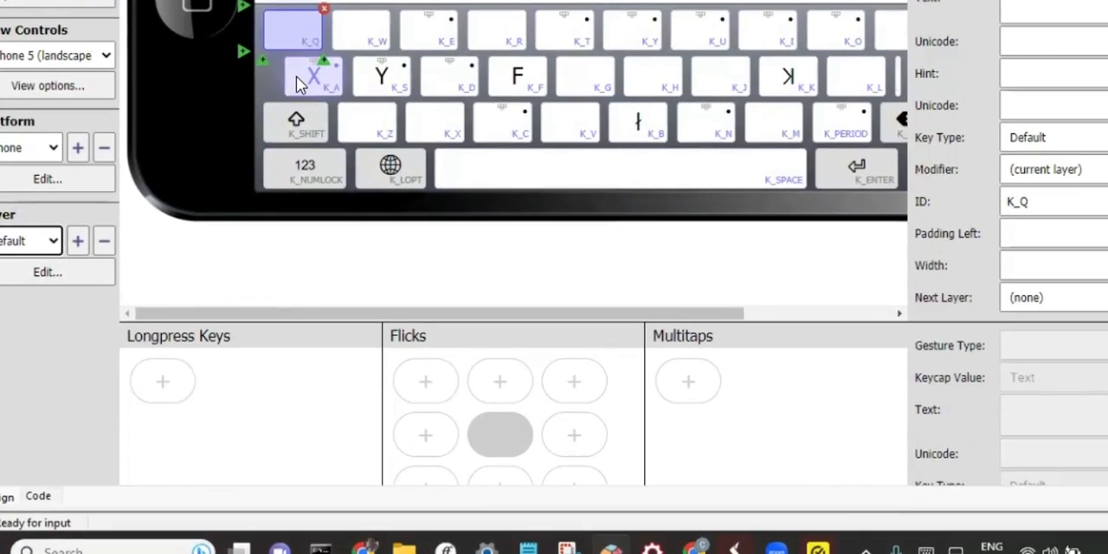
- Select the X key (K_A) on the phone's default layer and examine its longpress, flick and multitap gestures
{"action": "left_click", "coordinate": [300, 100]}
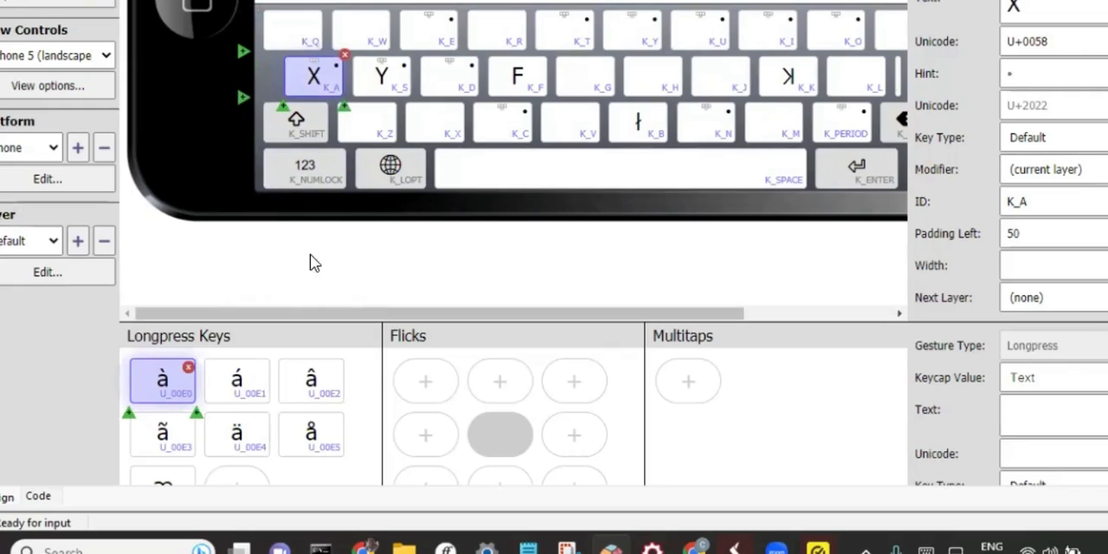
{"action": "scroll", "coordinate": [408, 285], "scroll_direction": "down", "scroll_amount": 2}
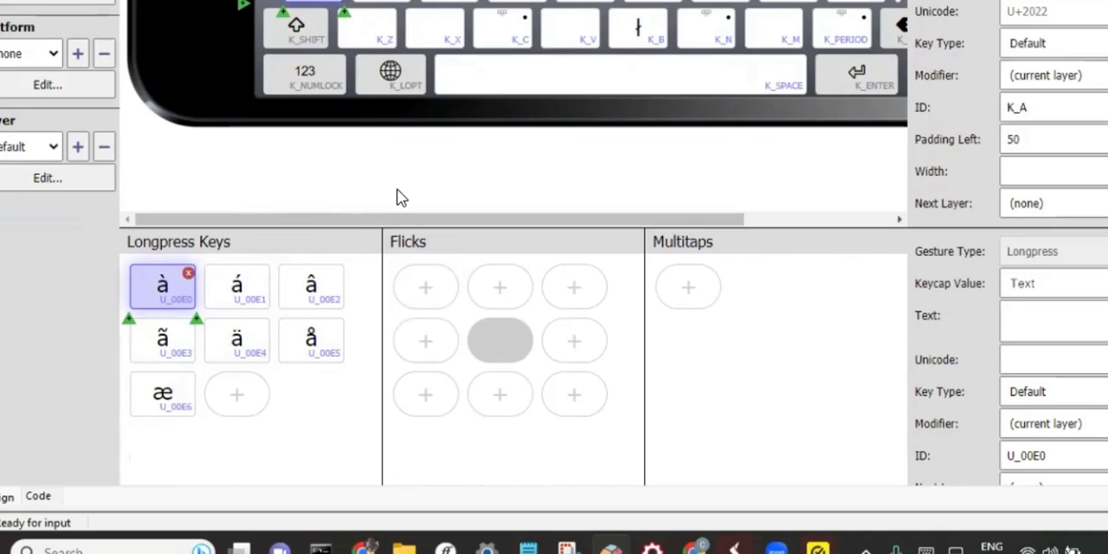
{"action": "scroll", "coordinate": [314, 168], "scroll_direction": "up", "scroll_amount": 3}
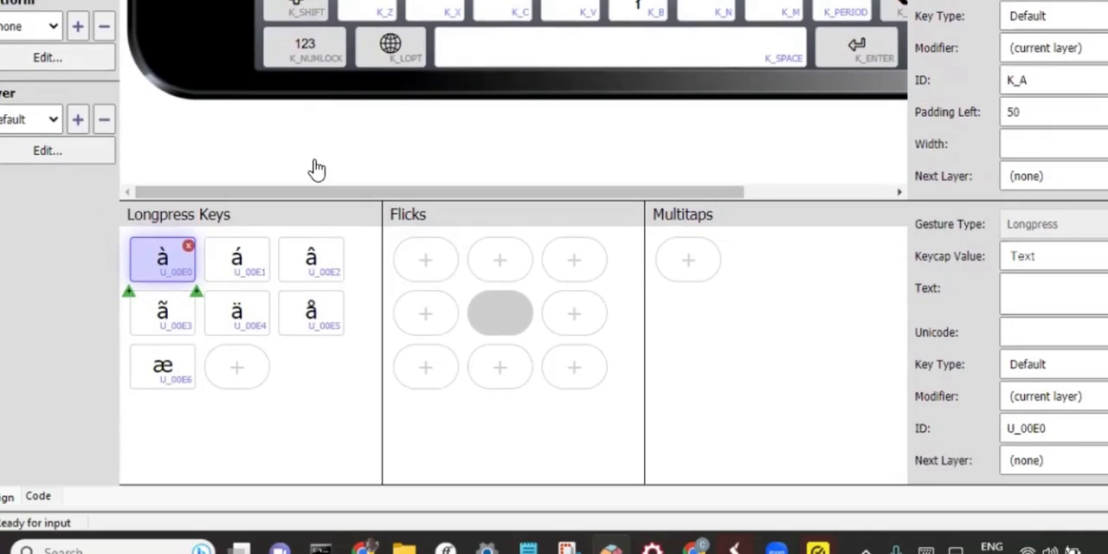
{"action": "scroll", "coordinate": [312, 182], "scroll_direction": "down", "scroll_amount": 3}
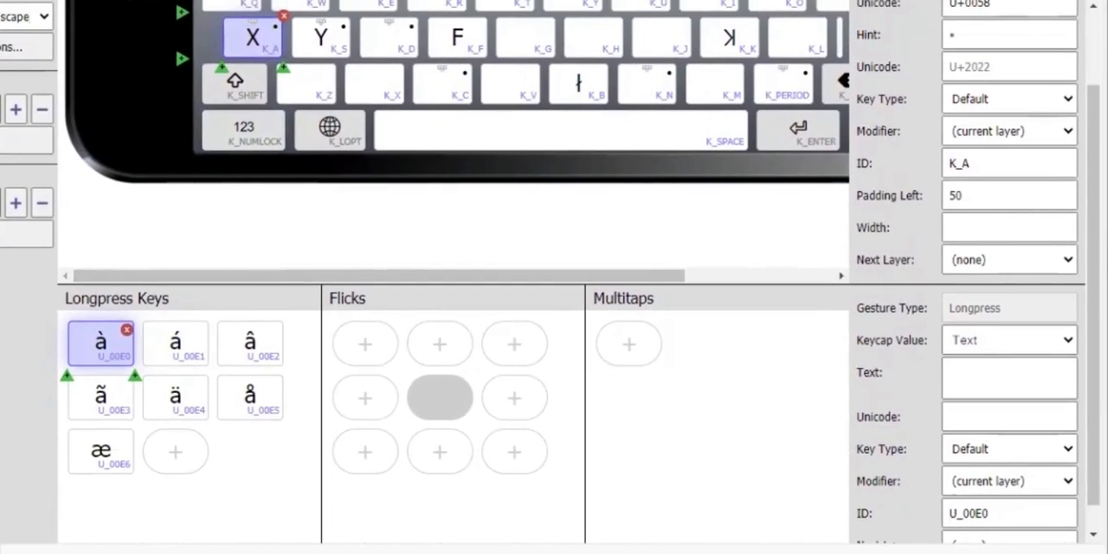
{"action": "scroll", "coordinate": [551, 272], "scroll_direction": "down", "scroll_amount": 1}
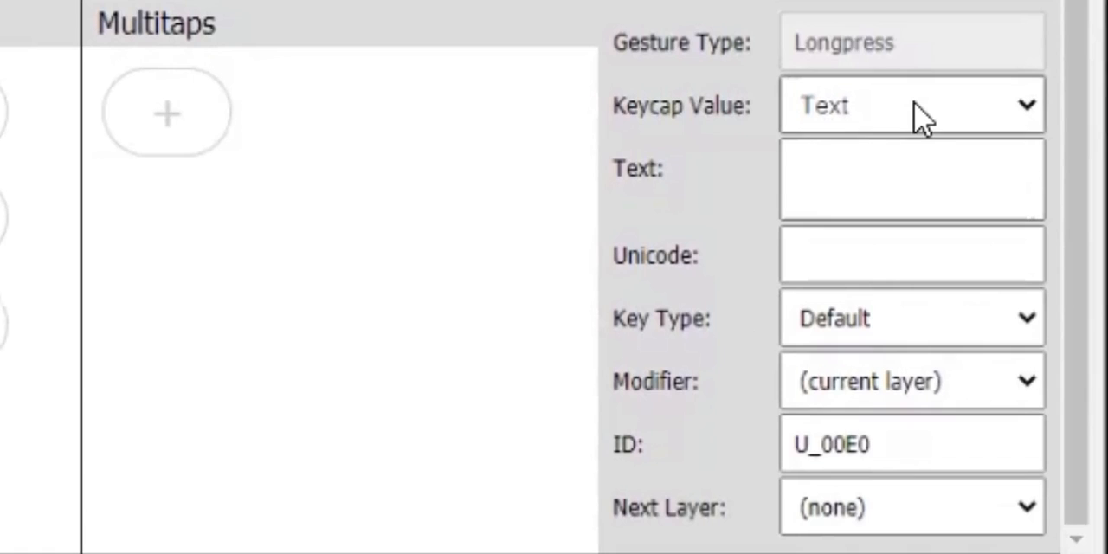
- Examine the keycap value choices and ID of the à longpress key, and check the IDs of á and å
{"action": "left_click", "coordinate": [915, 108]}
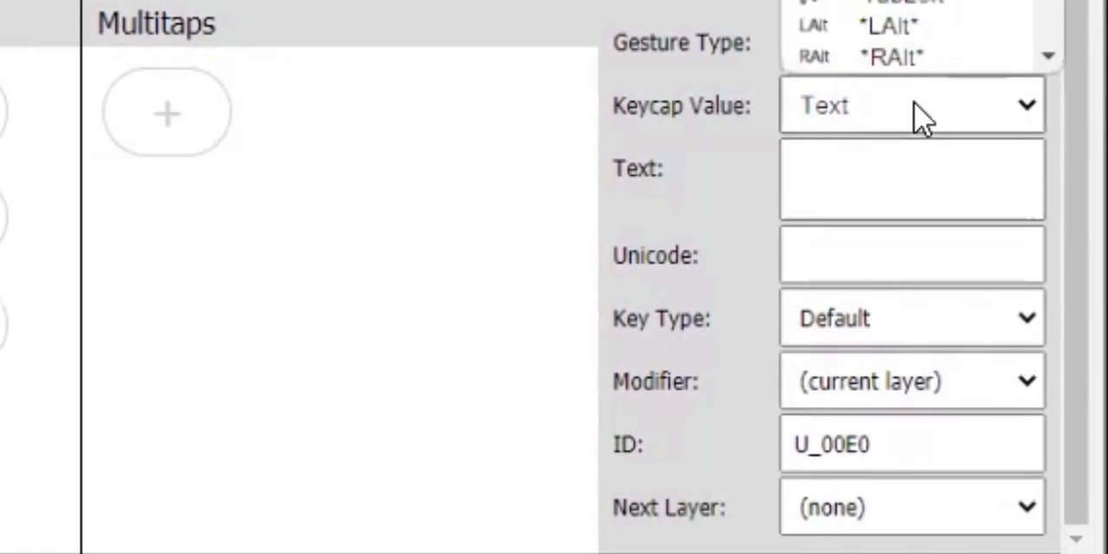
{"action": "left_click", "coordinate": [725, 142]}
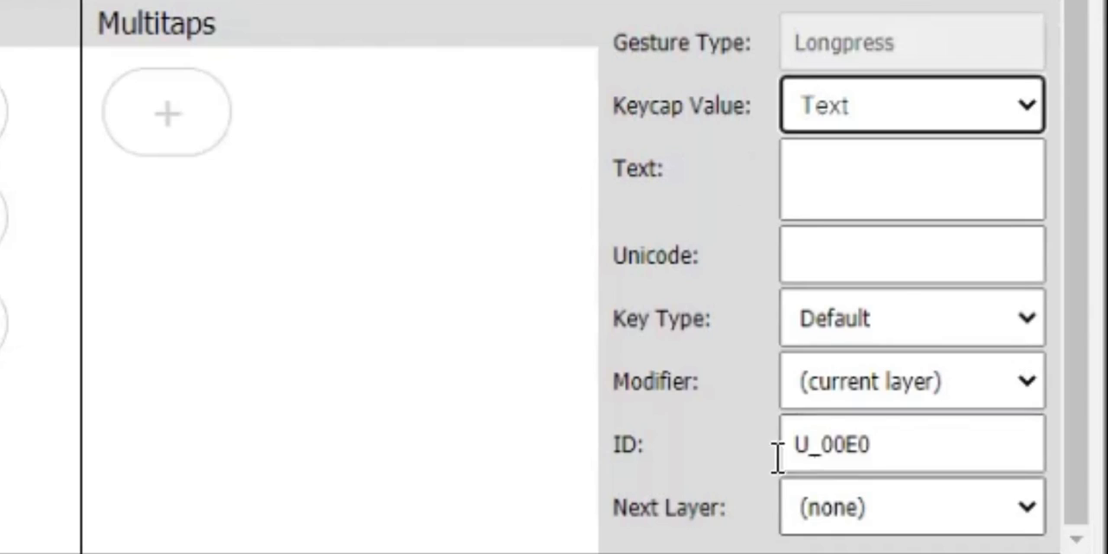
{"action": "left_click", "coordinate": [910, 448]}
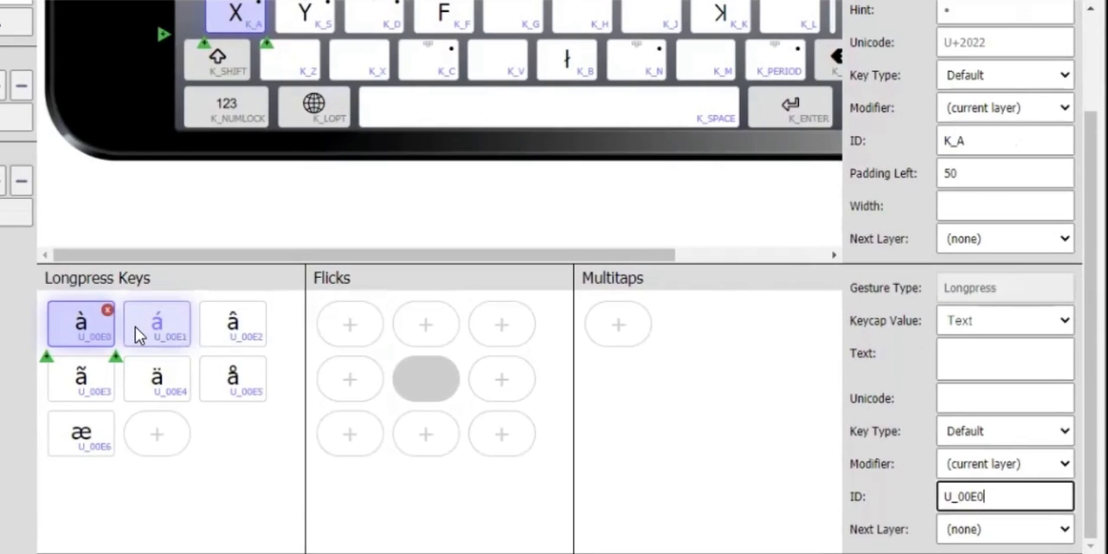
{"action": "left_click", "coordinate": [134, 327]}
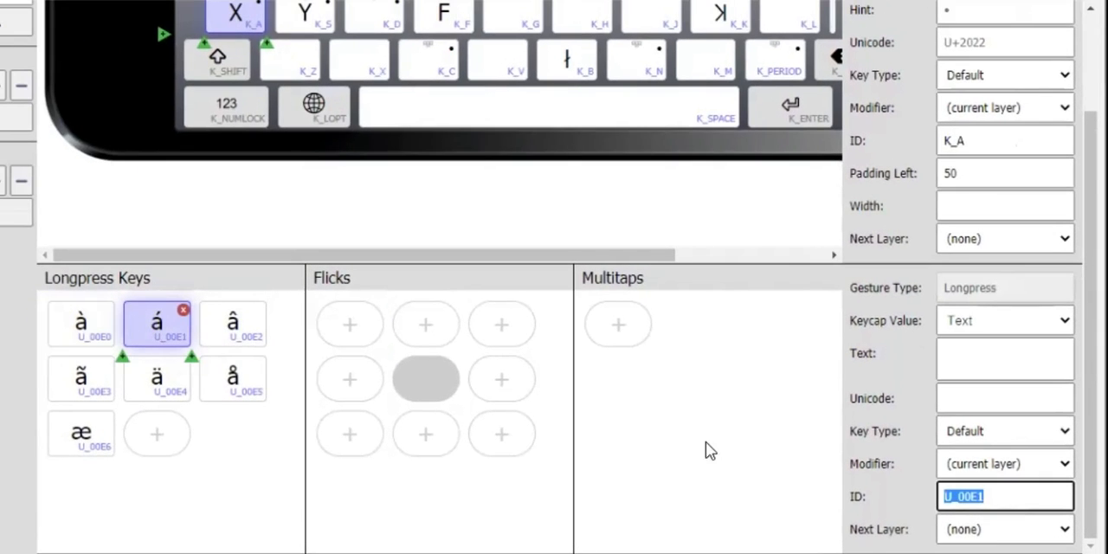
{"action": "left_click", "coordinate": [234, 377]}
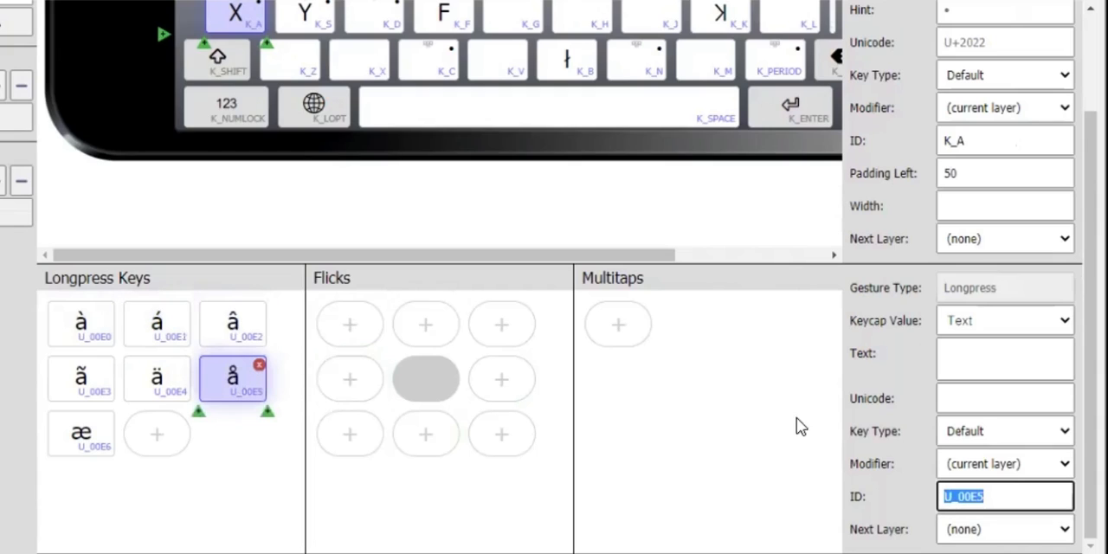
{"action": "left_click", "coordinate": [1014, 493]}
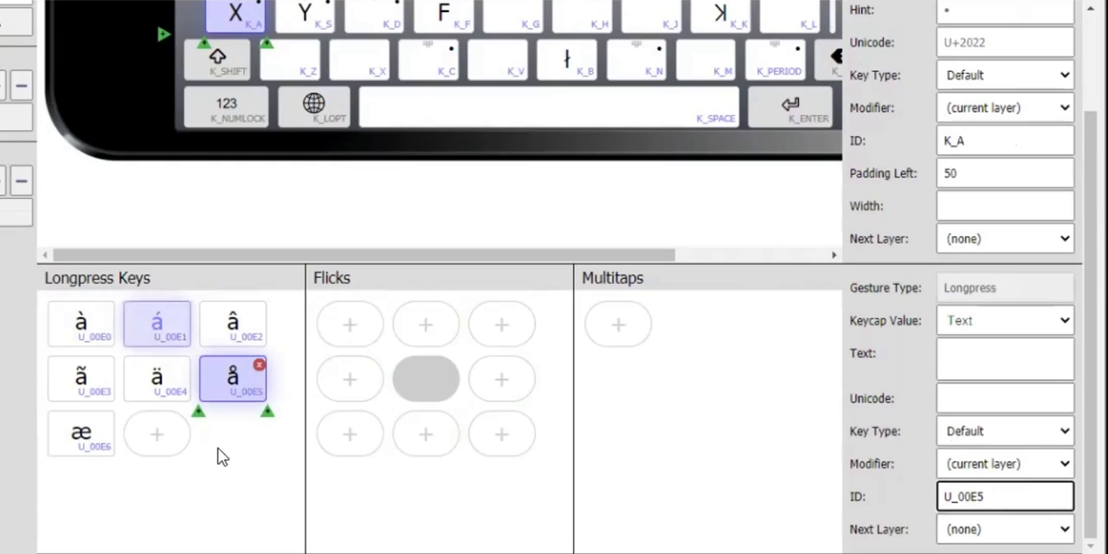
{"action": "scroll", "coordinate": [245, 487], "scroll_direction": "up", "scroll_amount": 3}
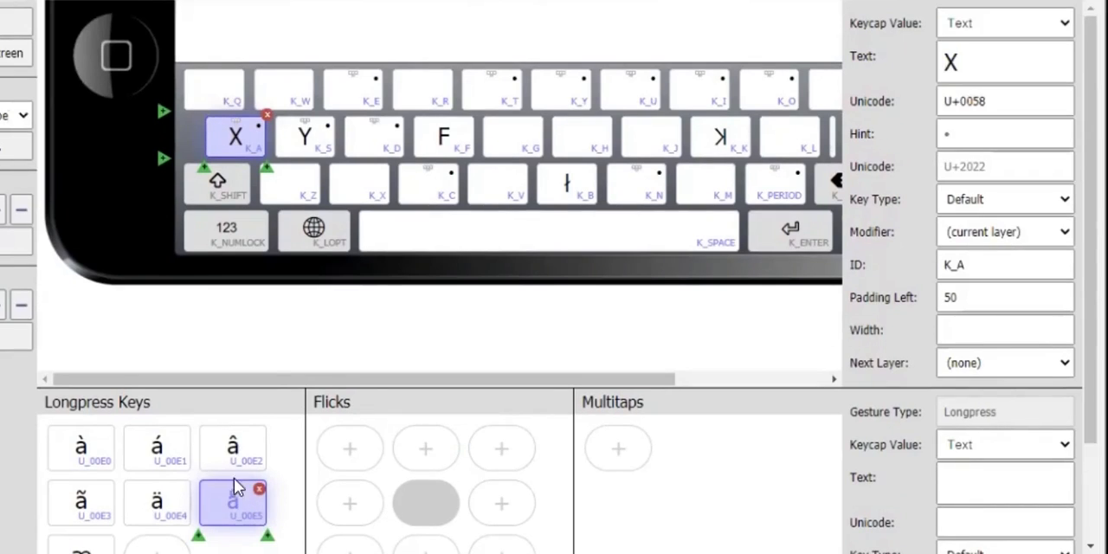
{"action": "scroll", "coordinate": [289, 344], "scroll_direction": "down", "scroll_amount": 2}
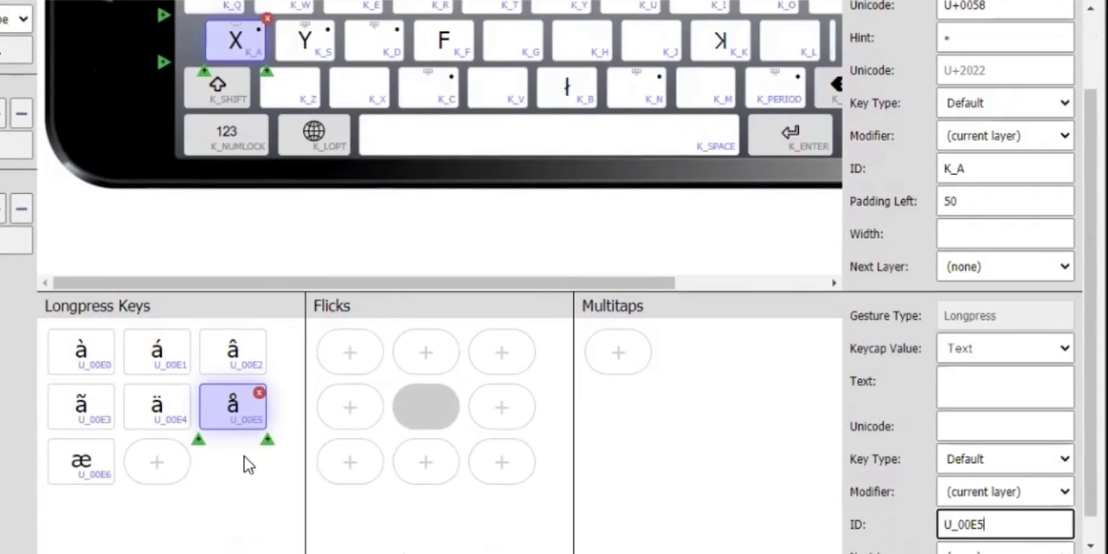
- Add a new longpress key after æ to the X key and set its text to x
{"action": "left_click", "coordinate": [161, 460]}
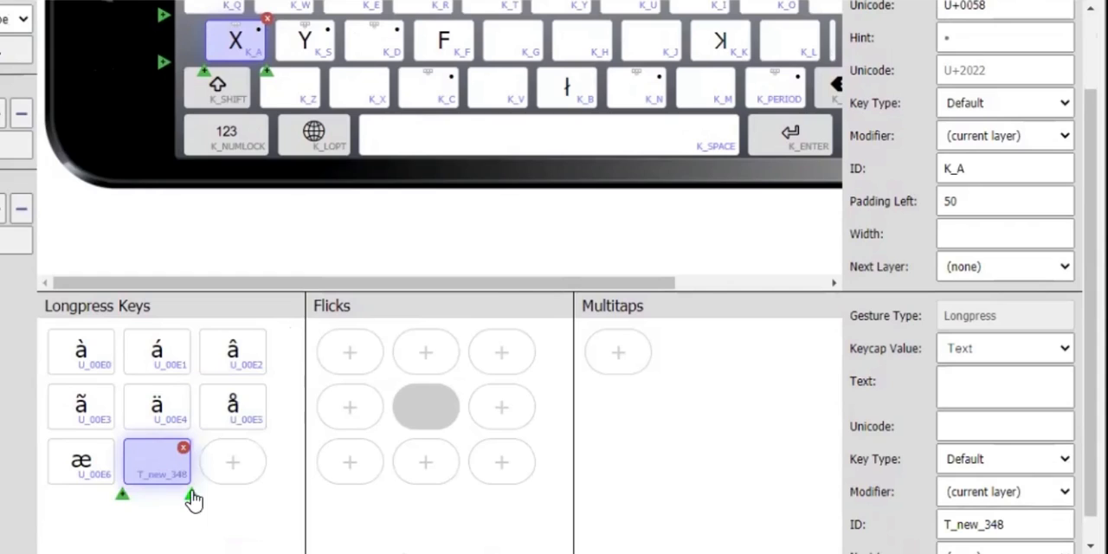
{"action": "scroll", "coordinate": [909, 510], "scroll_direction": "down", "scroll_amount": 1}
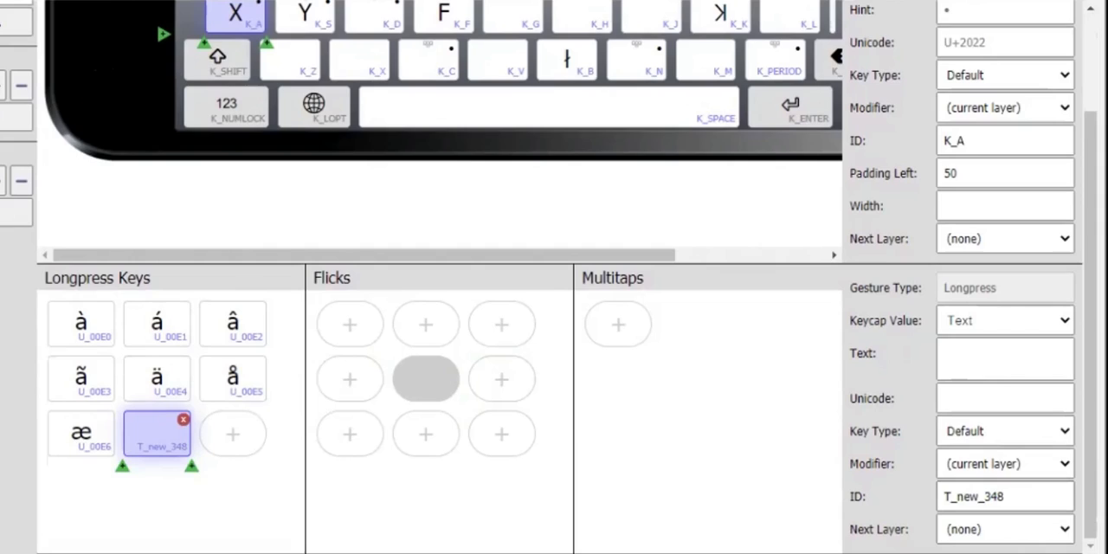
{"action": "left_click", "coordinate": [1000, 353]}
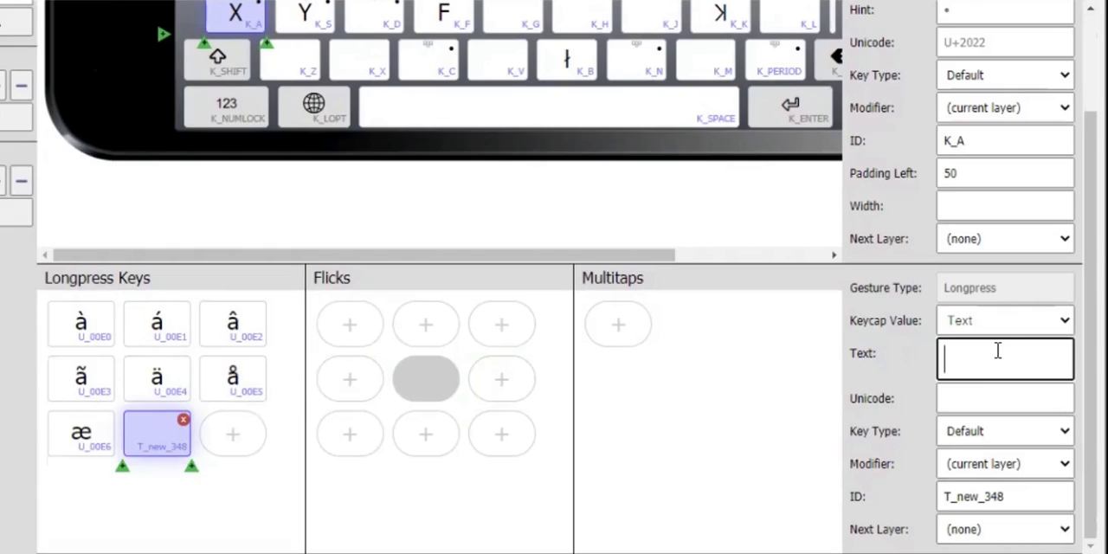
{"action": "type", "text": "x"}
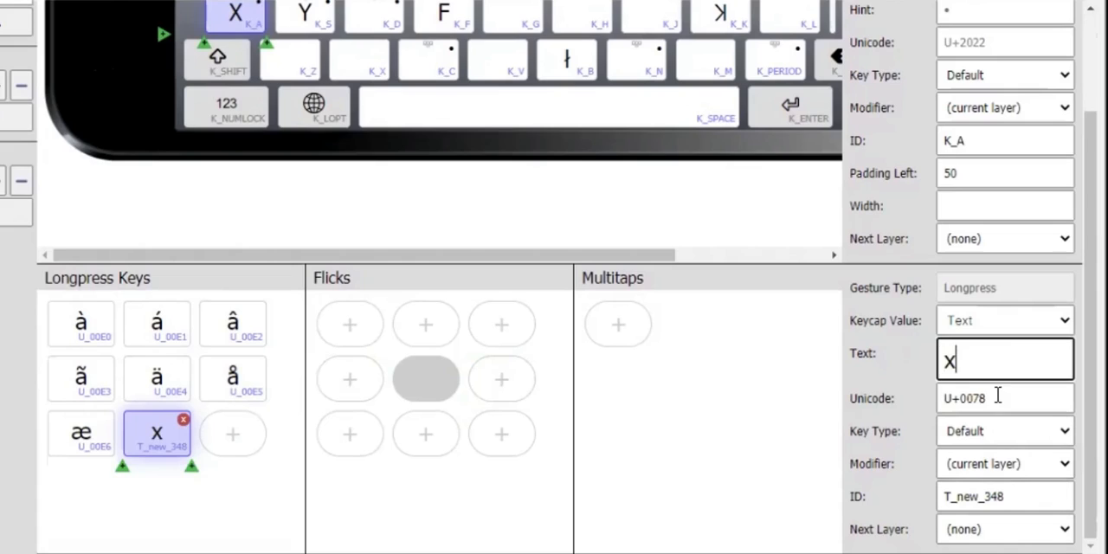
- Replace the ID of the new x longpress key with U_0078, based on its Unicode value
{"action": "left_click_drag", "start_coordinate": [996, 399], "coordinate": [933, 407]}
{"action": "key", "text": "ctrl+c"}
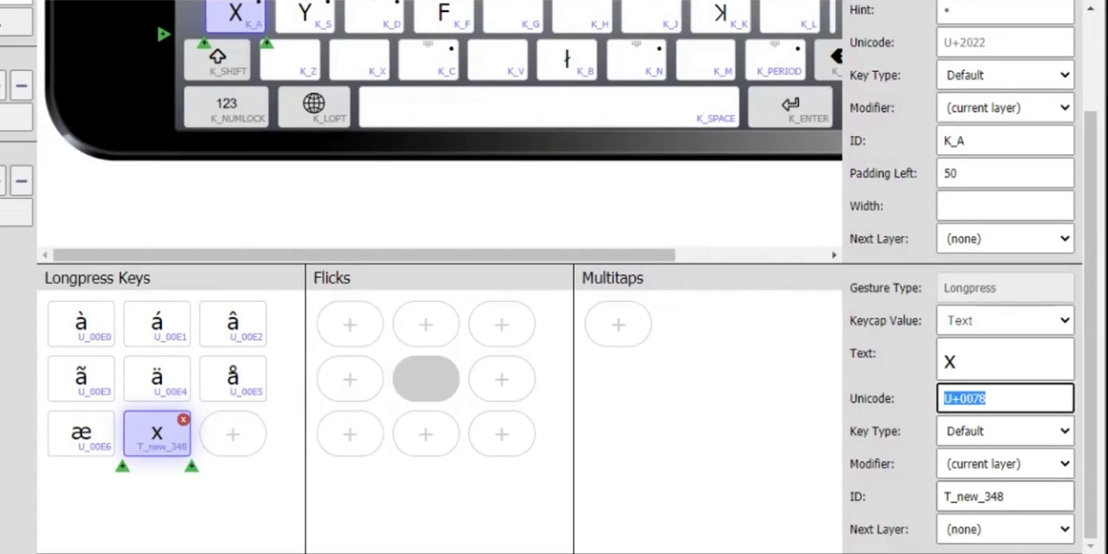
{"action": "left_click_drag", "start_coordinate": [995, 497], "coordinate": [931, 500]}
{"action": "double_click", "coordinate": [1004, 496]}
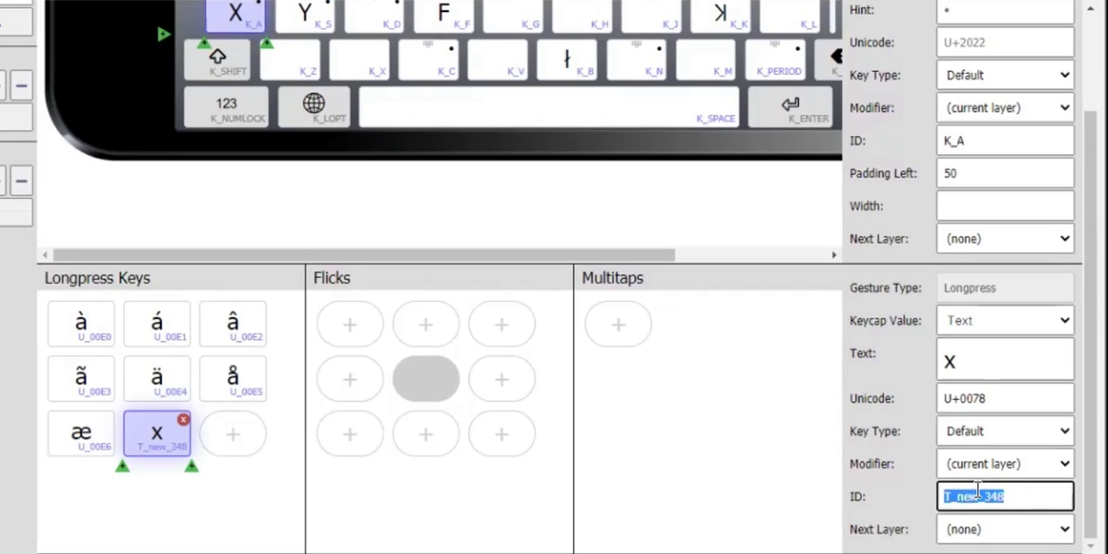
{"action": "key", "text": "ctrl+v"}
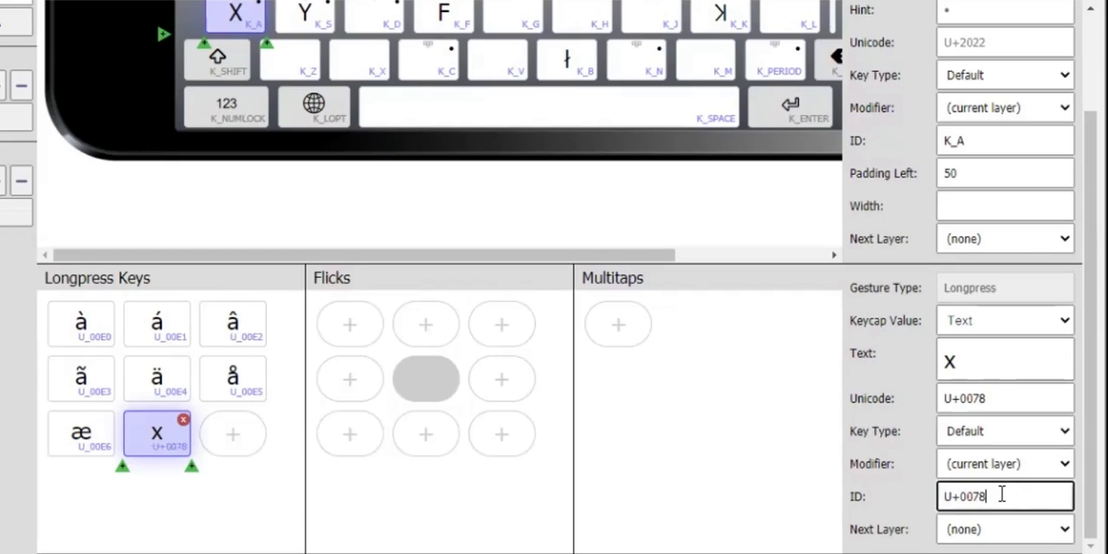
{"action": "left_click", "coordinate": [955, 497]}
{"action": "key", "text": "BackSpace"}
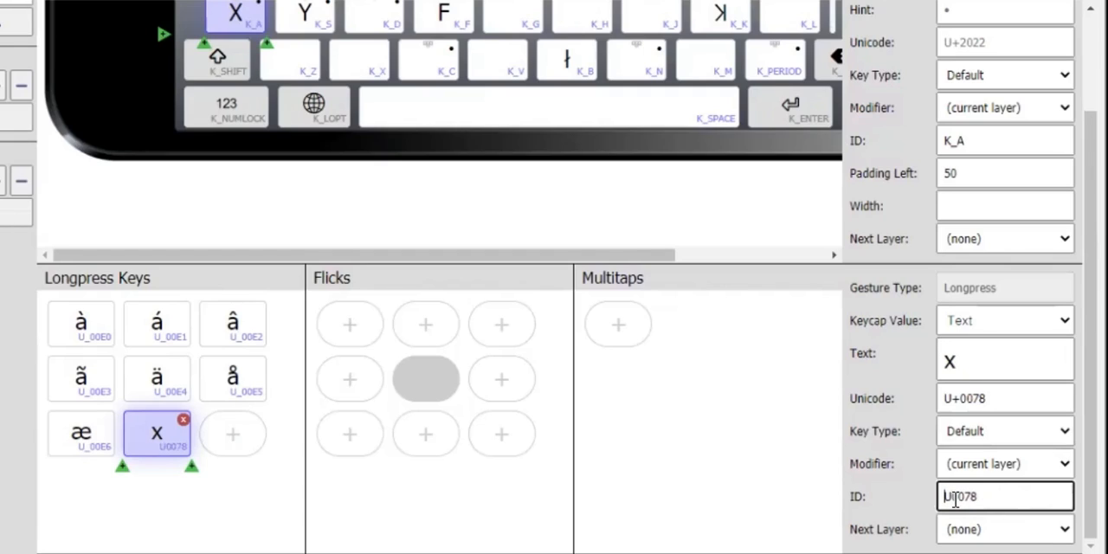
{"action": "type", "text": "_"}
{"action": "left_click", "coordinate": [222, 525]}
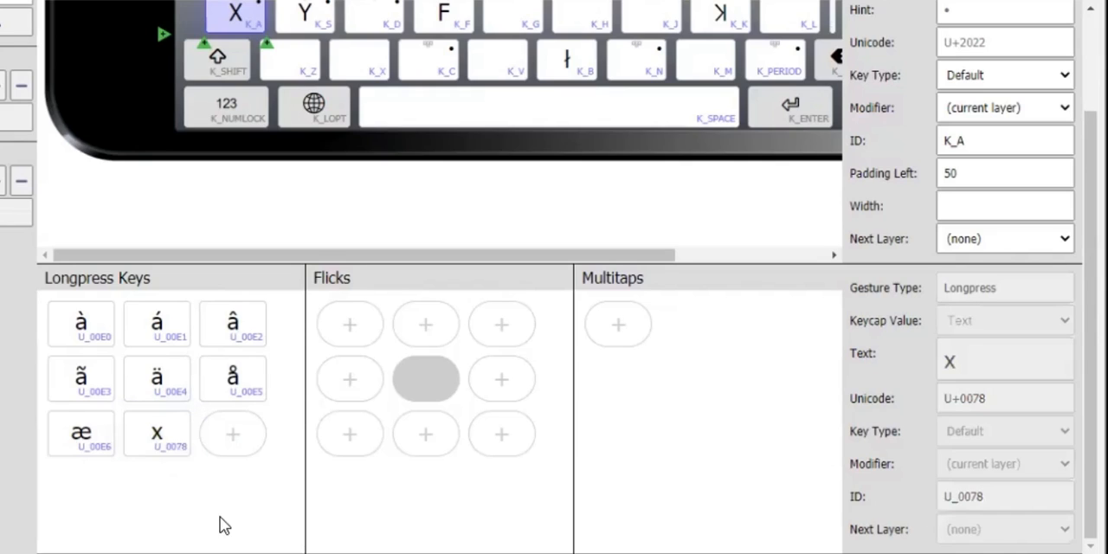
- Delete the æ longpress key from the X key's longpress set
{"action": "scroll", "coordinate": [214, 506], "scroll_direction": "up", "scroll_amount": 2}
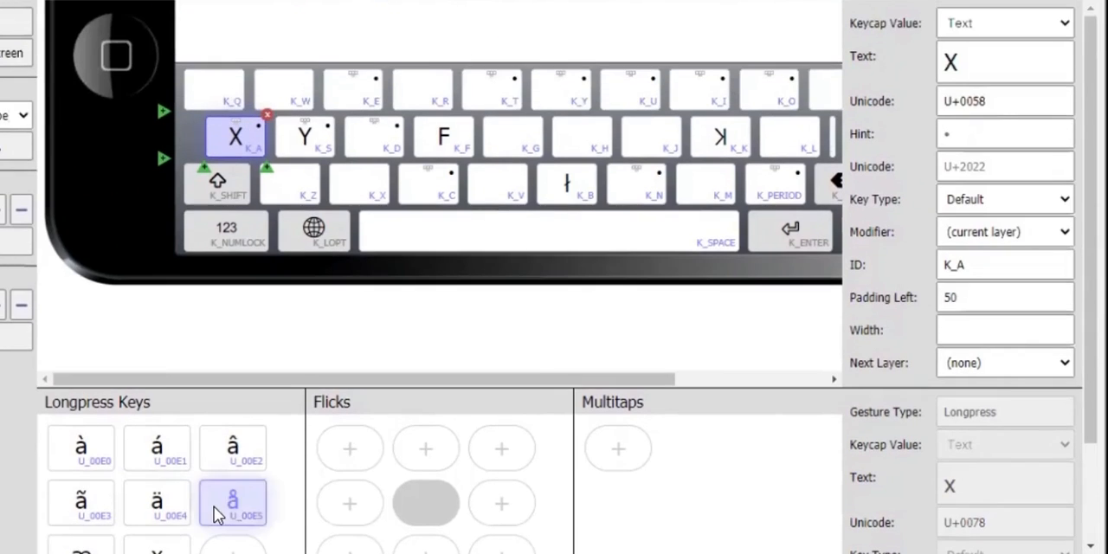
{"action": "scroll", "coordinate": [176, 467], "scroll_direction": "down", "scroll_amount": 2}
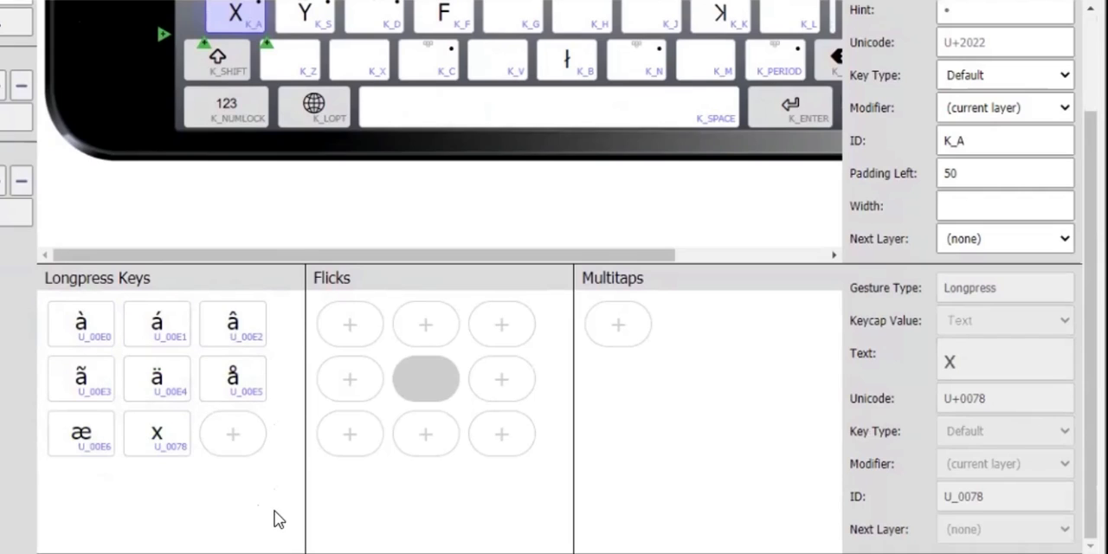
{"action": "left_click", "coordinate": [102, 433]}
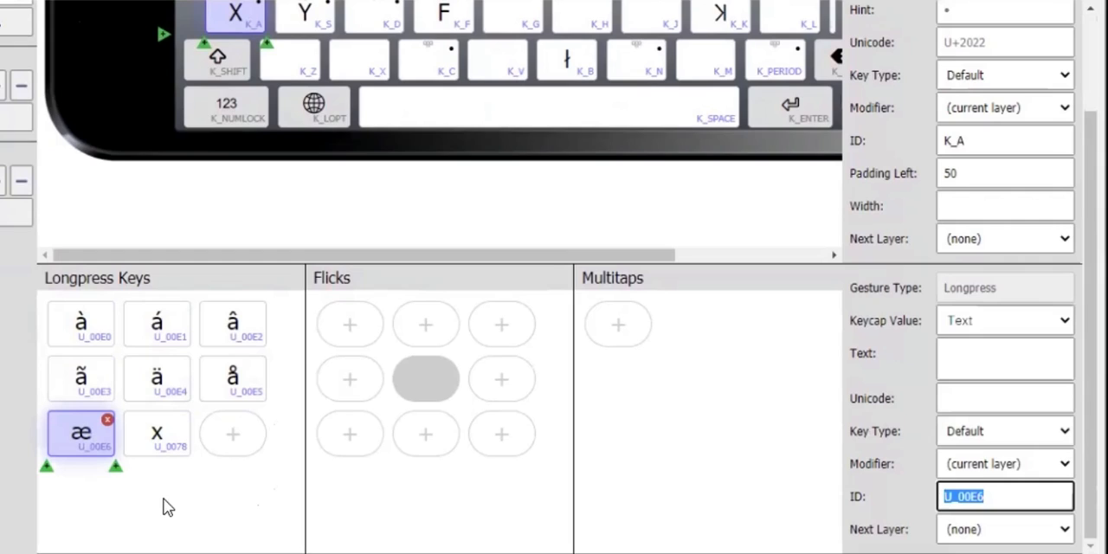
{"action": "left_click", "coordinate": [107, 421]}
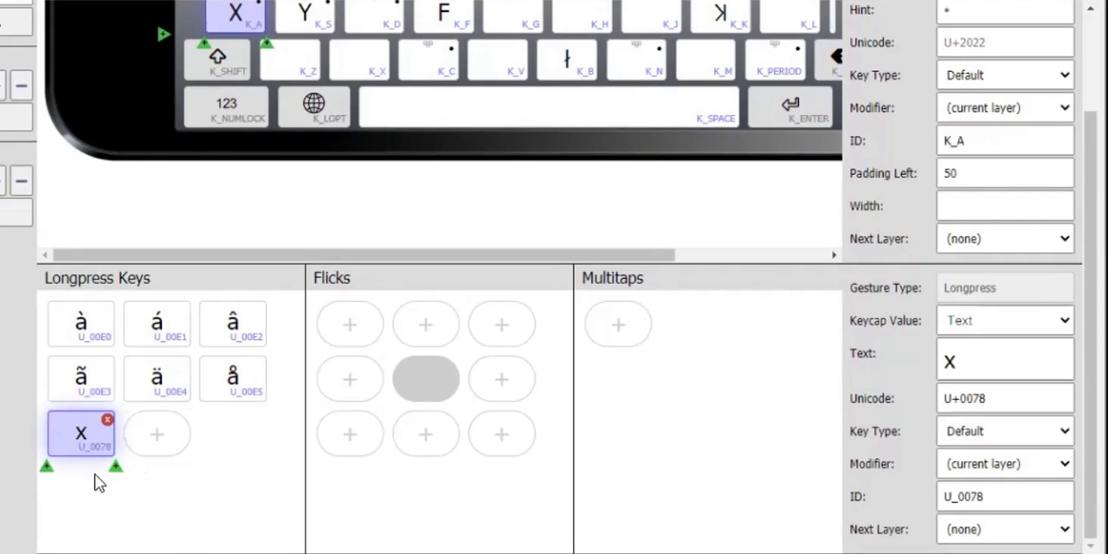
- Select the ä longpress key and look over the flick and multitap slots of the X key
{"action": "left_click", "coordinate": [174, 374]}
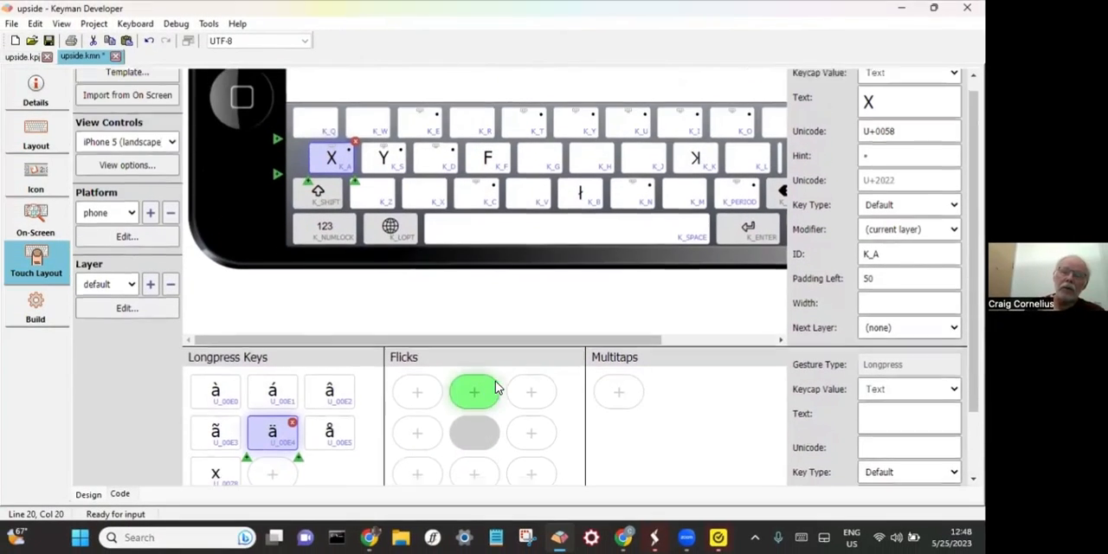
{"action": "scroll", "coordinate": [402, 325], "scroll_direction": "up", "scroll_amount": 1}
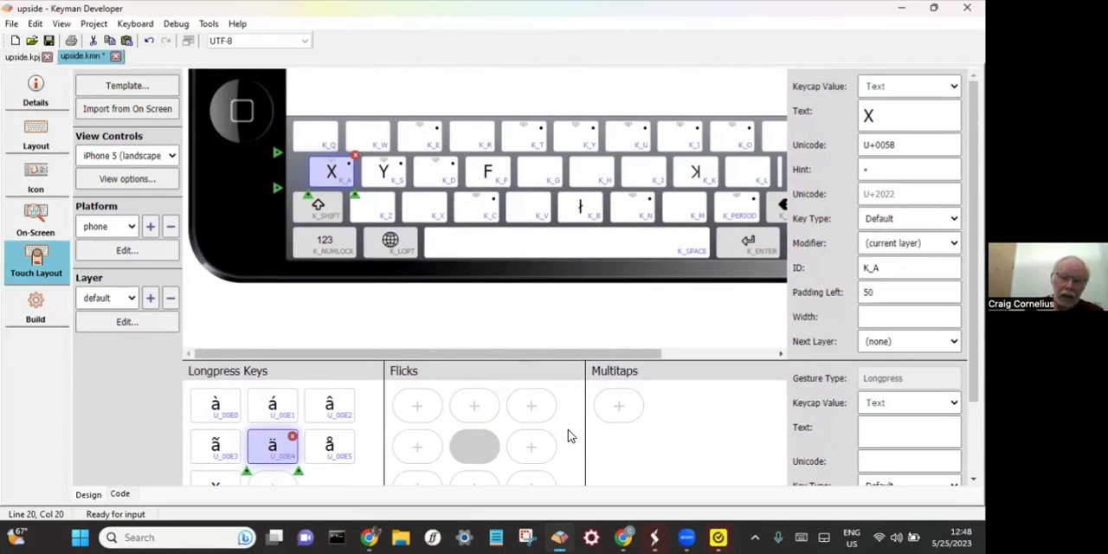
{"action": "scroll", "coordinate": [691, 429], "scroll_direction": "down", "scroll_amount": 3}
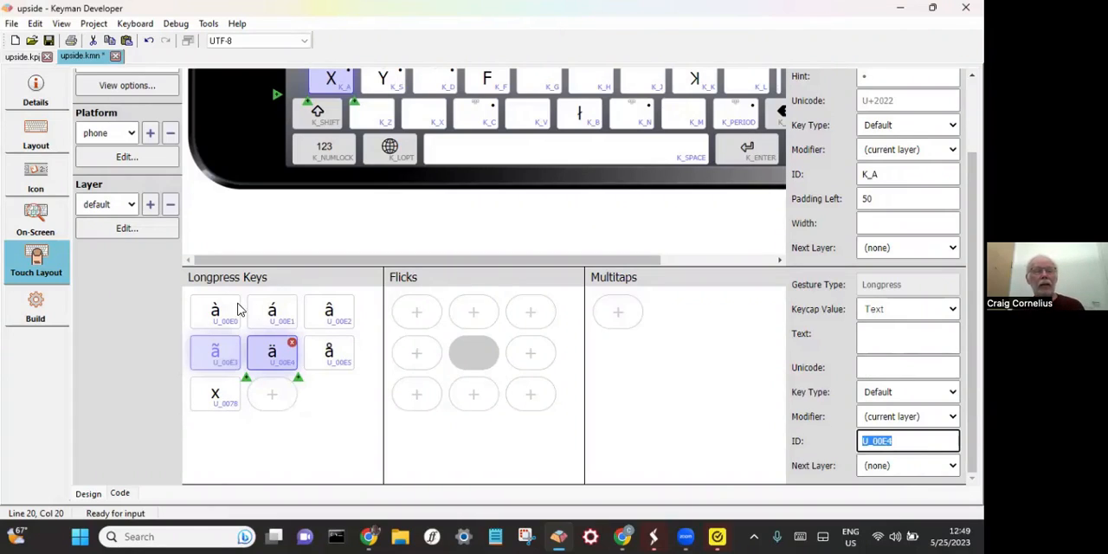
- Compile the upside keyboard with its touch layout changes and close the compiler messages
{"action": "left_click", "coordinate": [135, 24]}
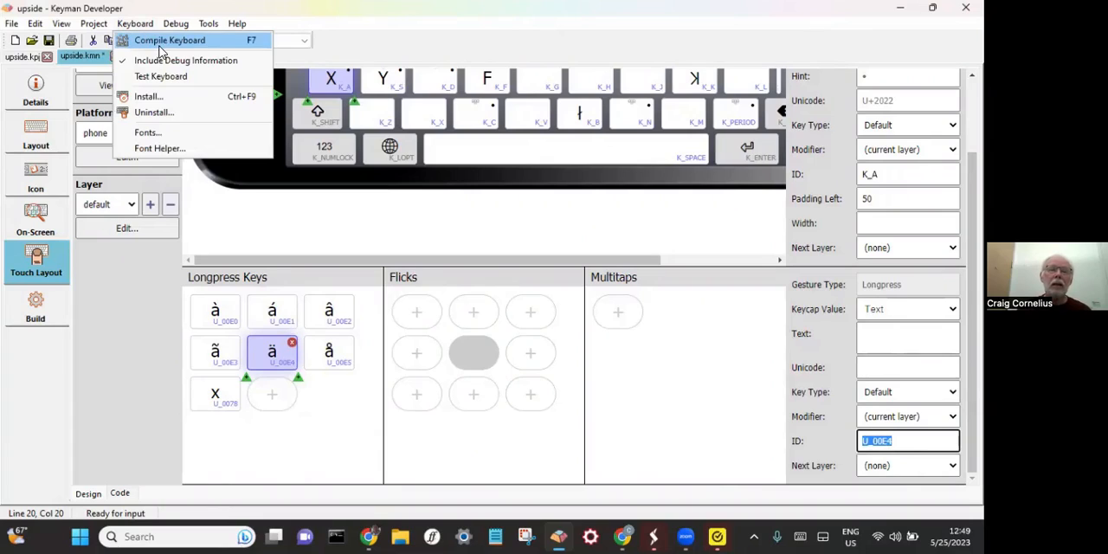
{"action": "left_click", "coordinate": [163, 41]}
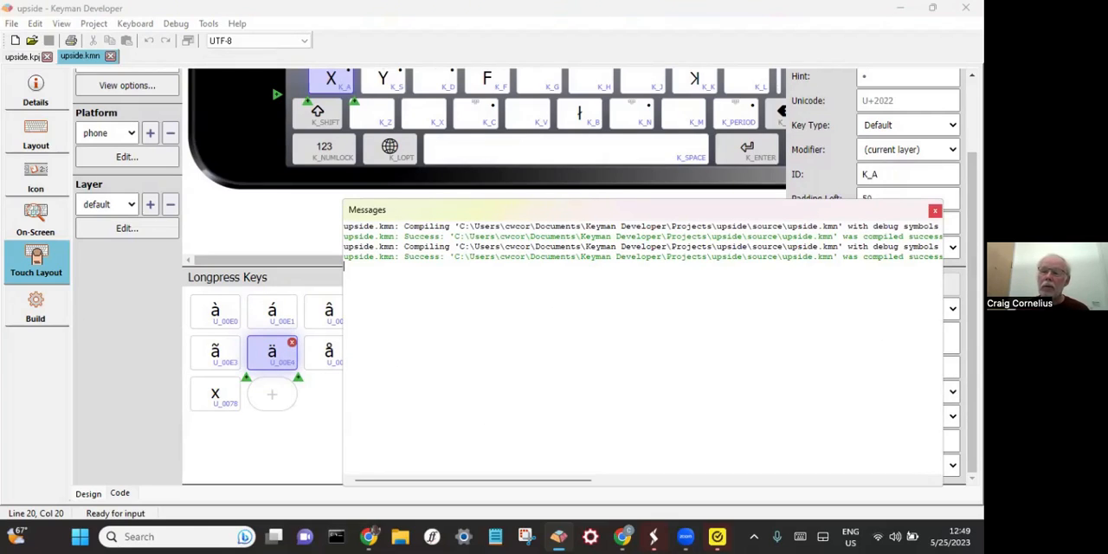
{"action": "left_click", "coordinate": [934, 210]}
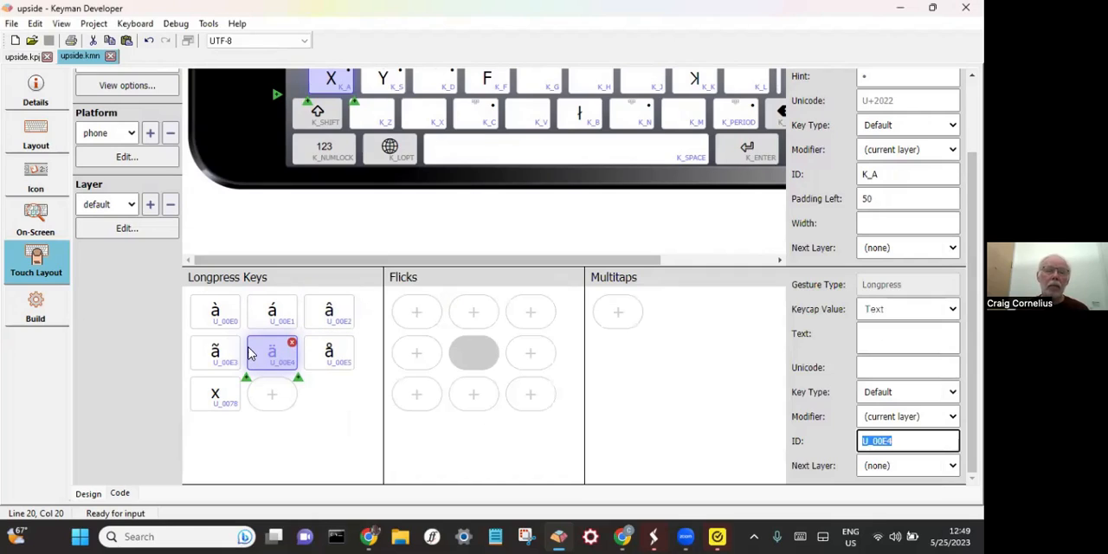
- Go to the keyboard's build options and open its web test server in the browser
{"action": "left_click", "coordinate": [35, 308]}
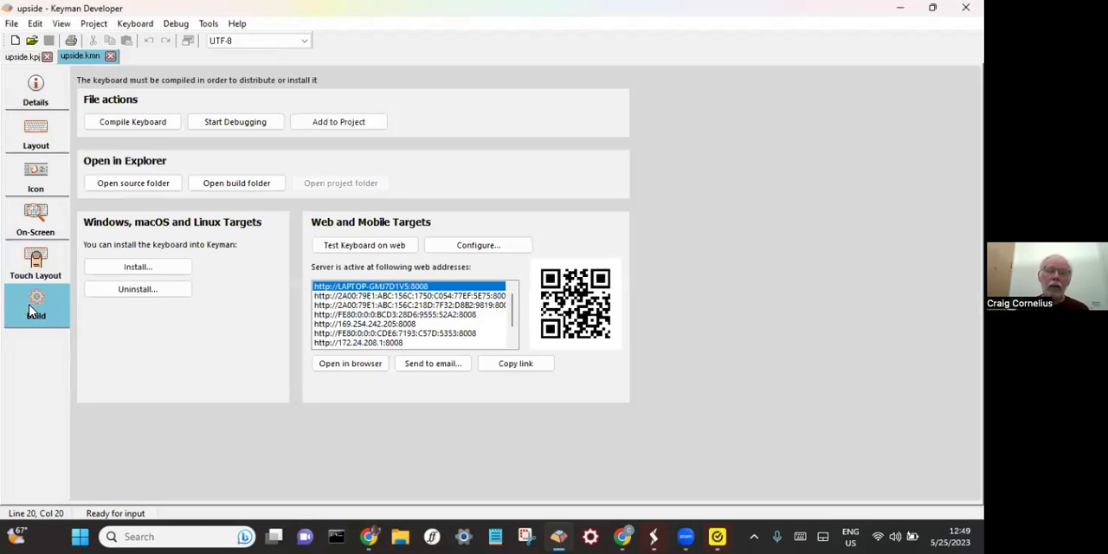
{"action": "left_click", "coordinate": [407, 325]}
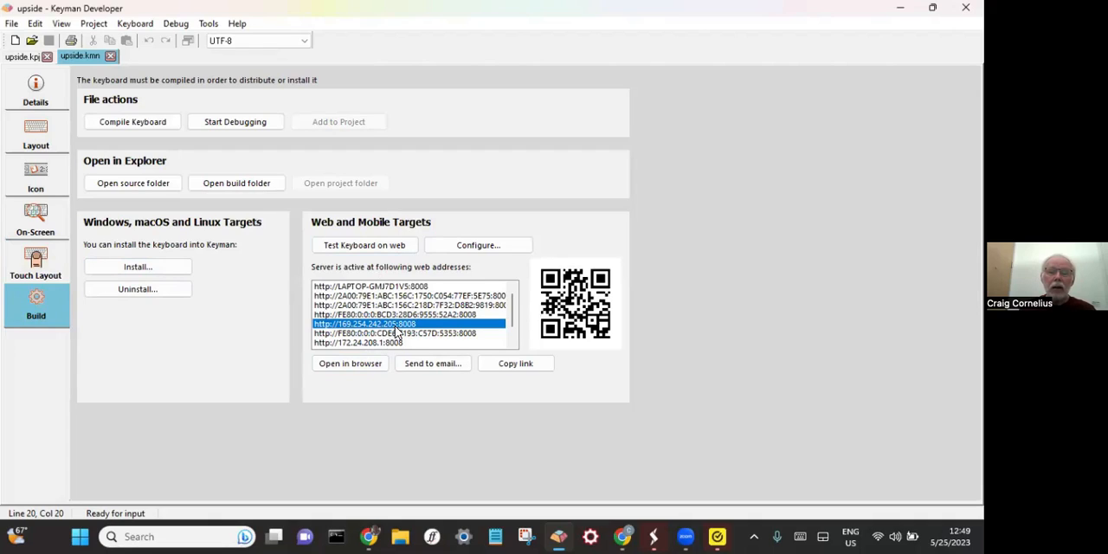
{"action": "left_click", "coordinate": [340, 372]}
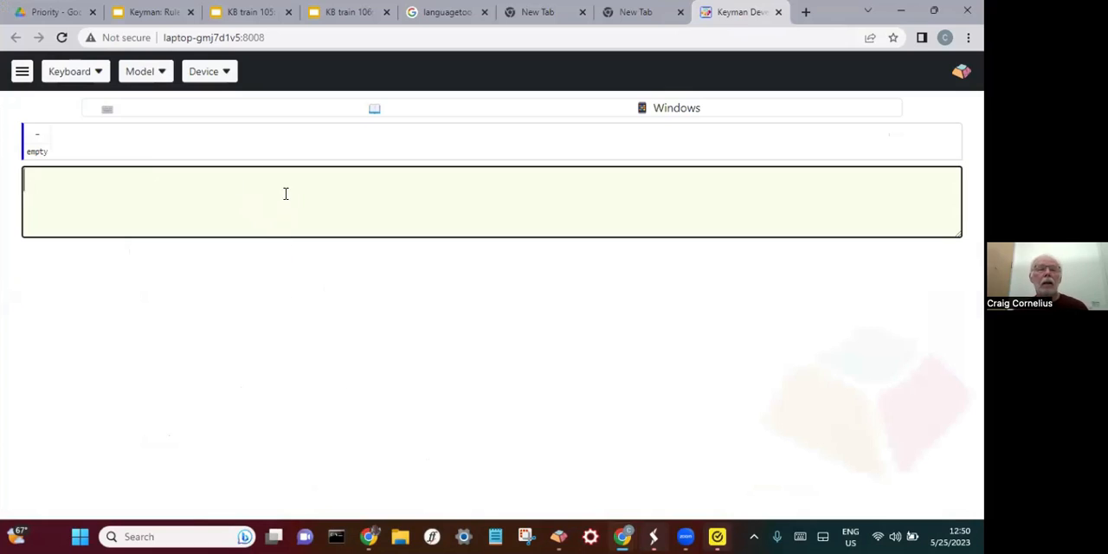
- Load the upside keyboard in the test page and look over the available test devices
{"action": "left_click", "coordinate": [82, 76]}
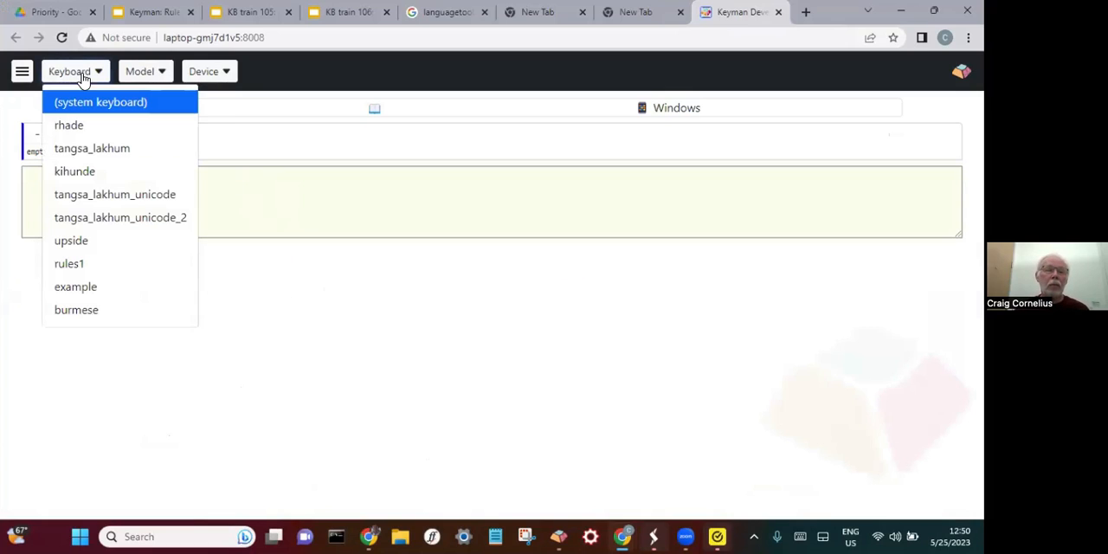
{"action": "left_click", "coordinate": [87, 245]}
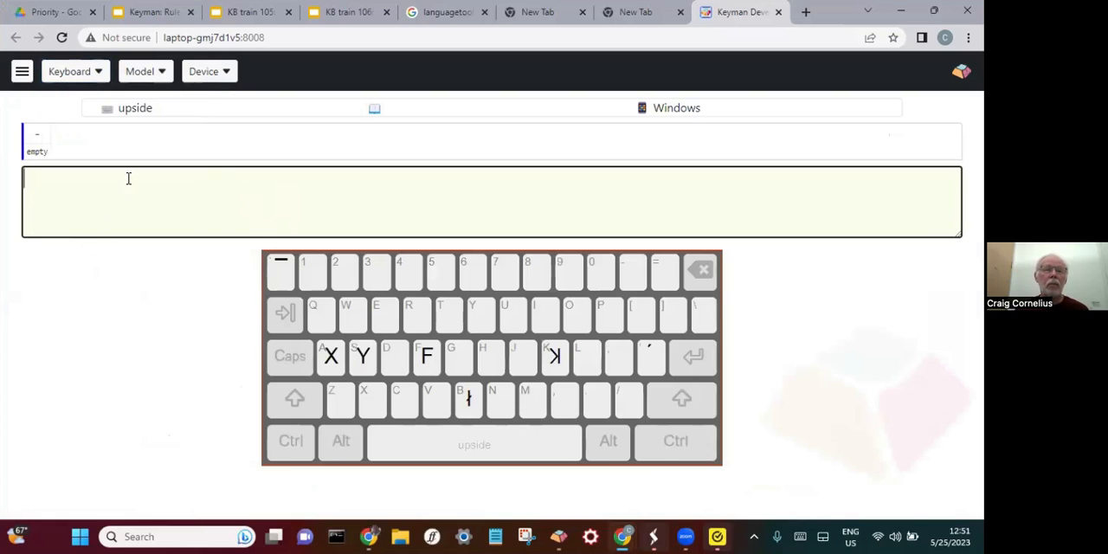
{"action": "left_click", "coordinate": [224, 72]}
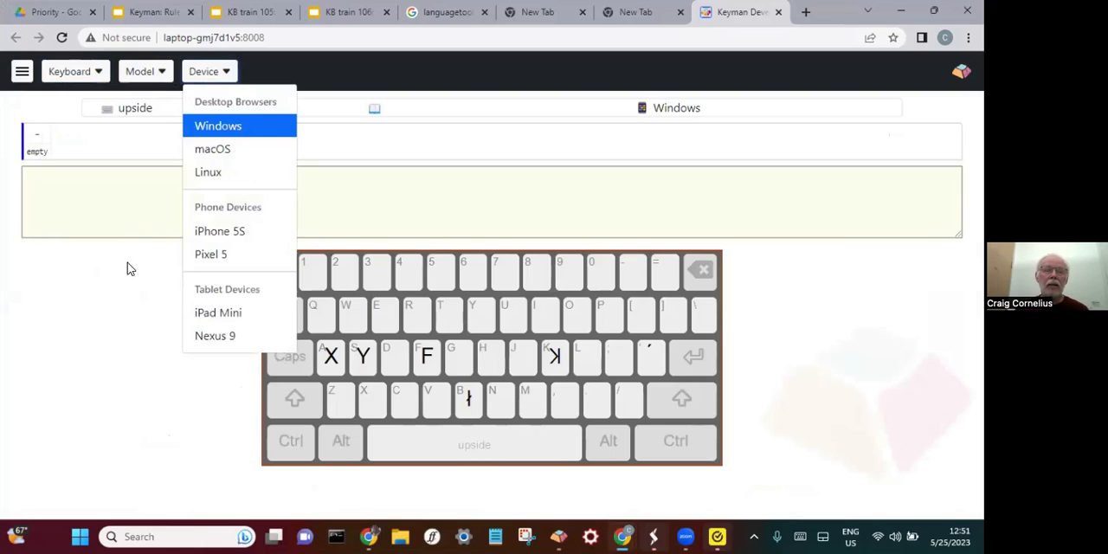
{"action": "left_click", "coordinate": [76, 336]}
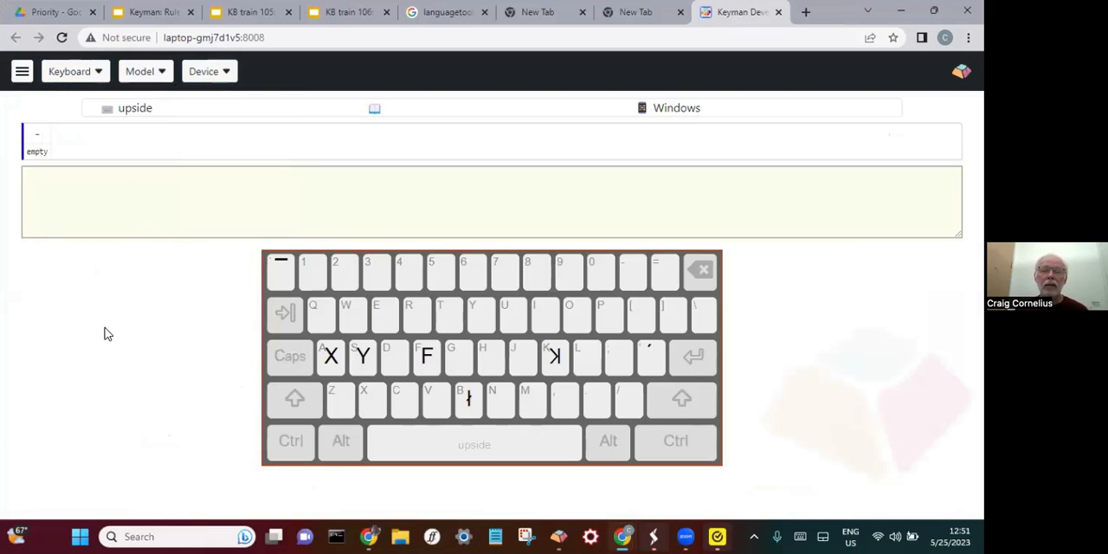
- Preview the upside keyboard on the macOS and Linux desktop devices
{"action": "left_click", "coordinate": [227, 74]}
{"action": "left_click", "coordinate": [231, 147]}
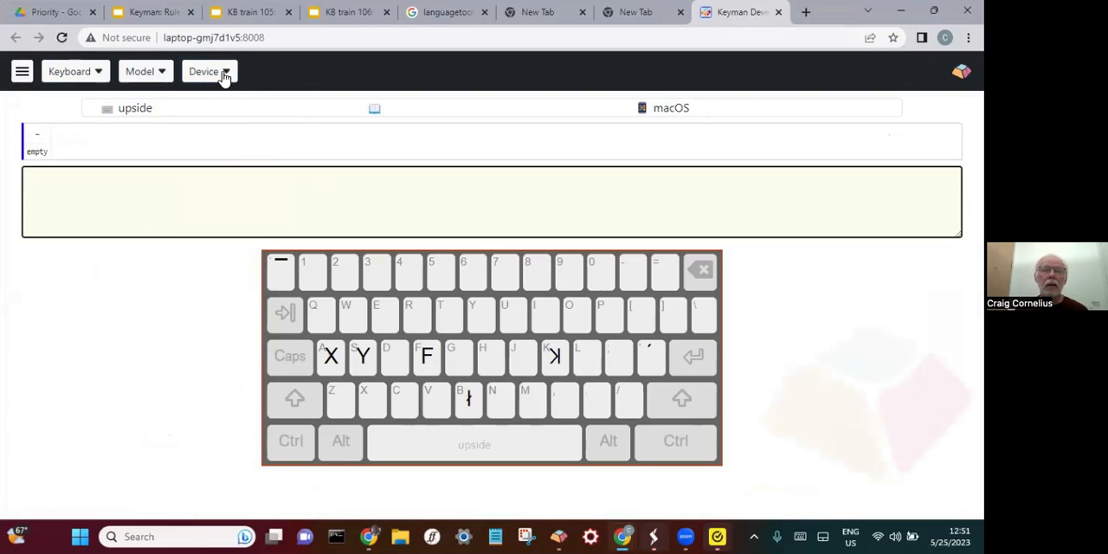
{"action": "left_click", "coordinate": [222, 75]}
{"action": "left_click", "coordinate": [207, 172]}
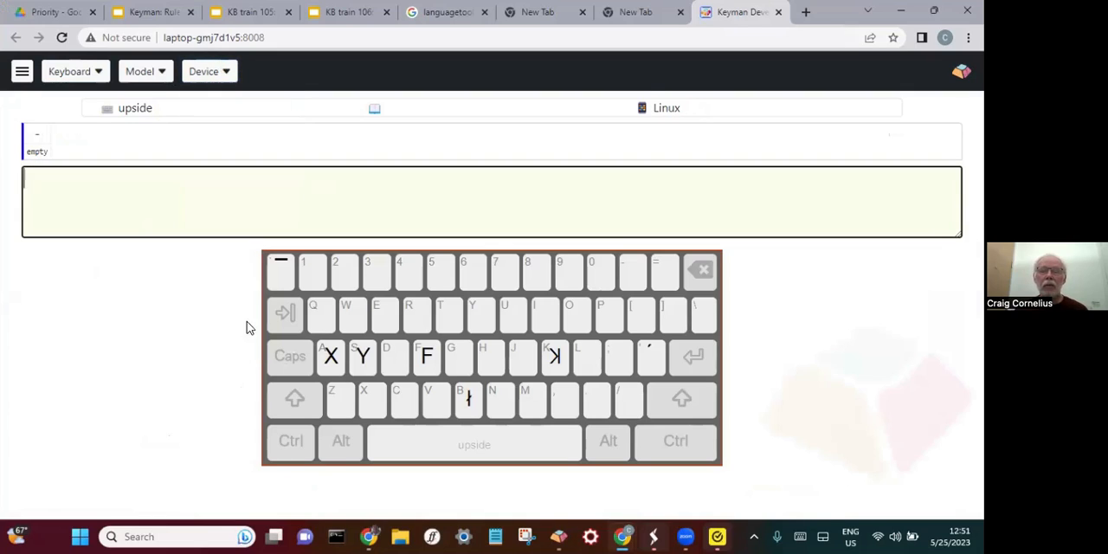
- Test the on-screen keyboard by entering XYd and switching its shift layer on and off
{"action": "left_click", "coordinate": [333, 364]}
{"action": "left_click", "coordinate": [364, 362]}
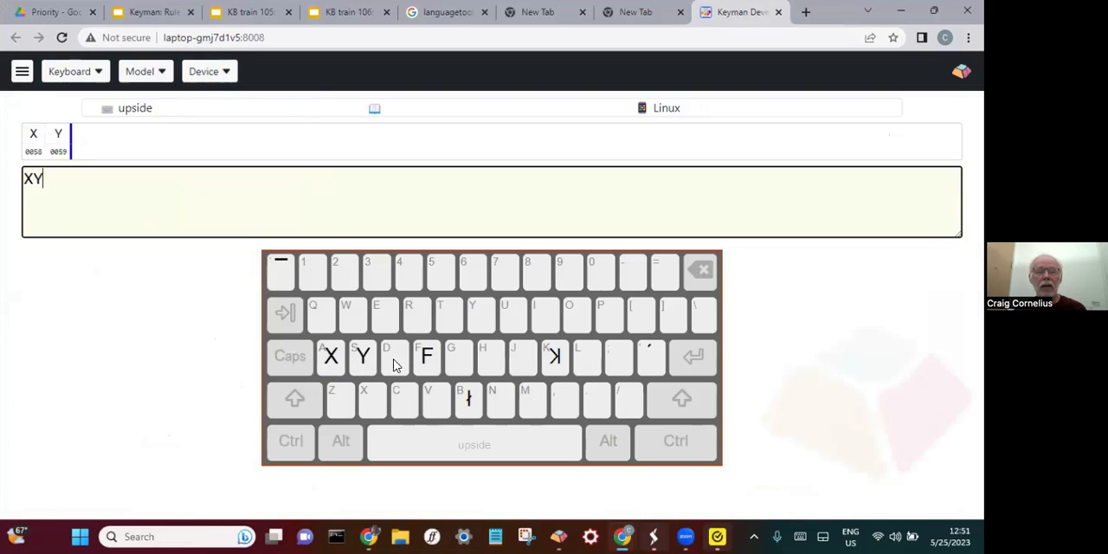
{"action": "left_click", "coordinate": [405, 358]}
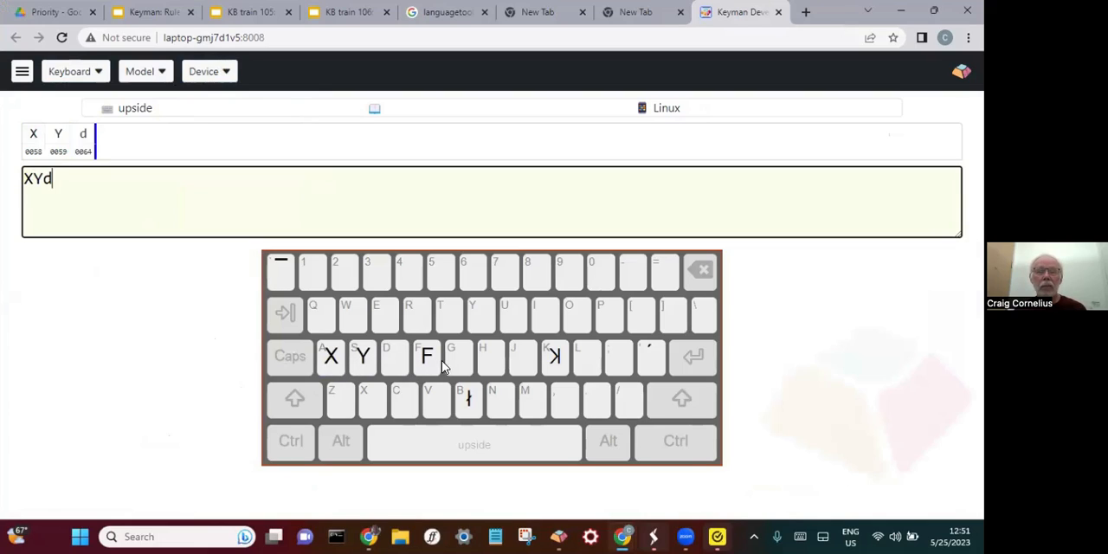
{"action": "left_click", "coordinate": [303, 393]}
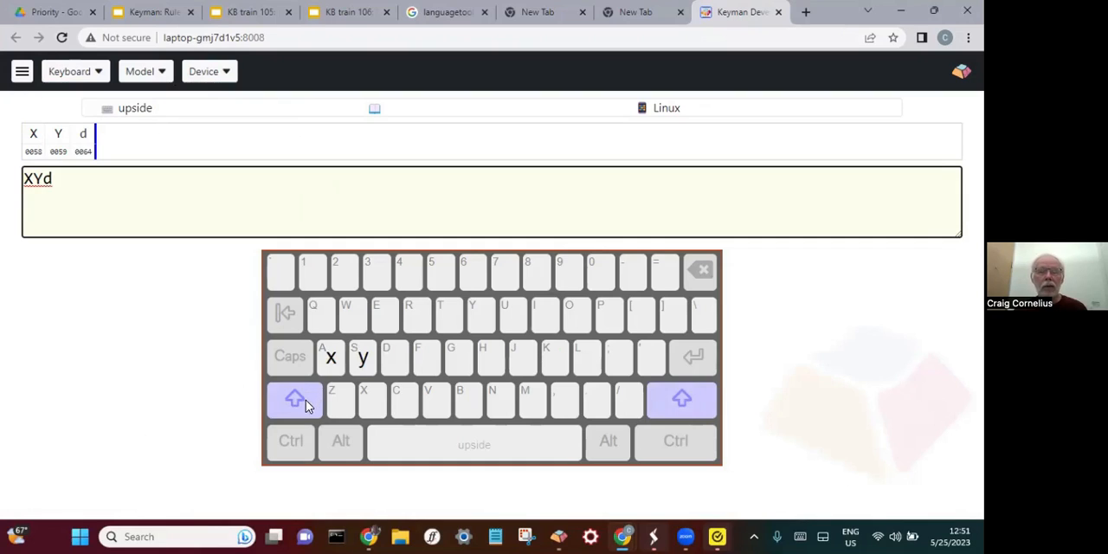
{"action": "left_click", "coordinate": [306, 401]}
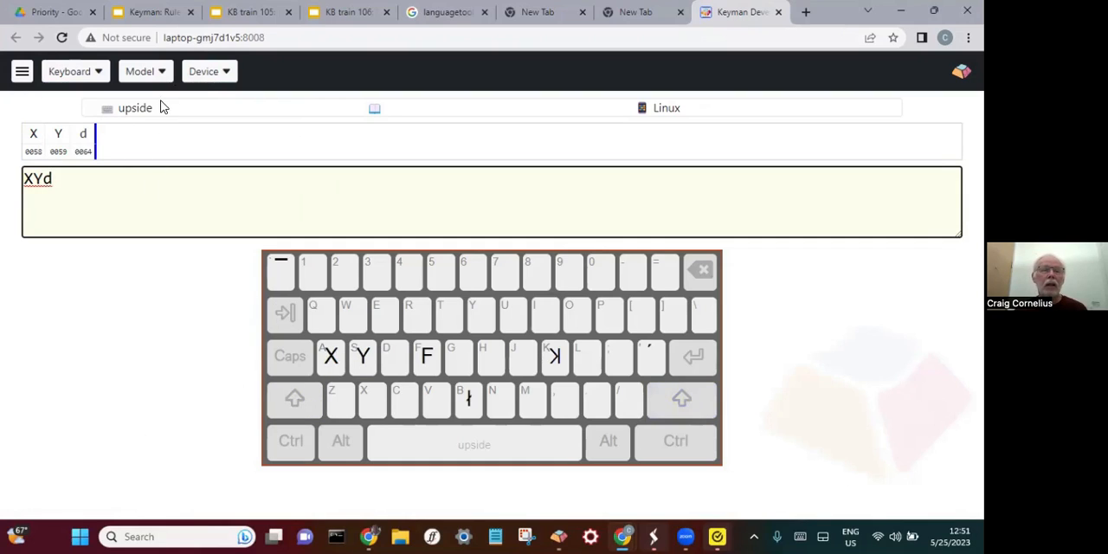
- Set the test device to the Pixel 5 phone and clear the test text
{"action": "left_click", "coordinate": [207, 72]}
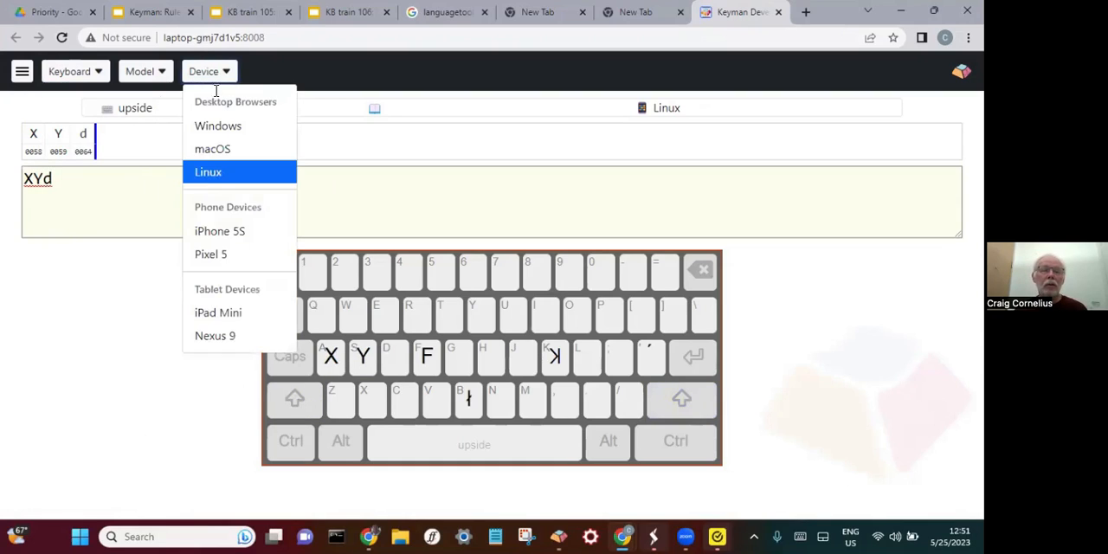
{"action": "left_click", "coordinate": [235, 256]}
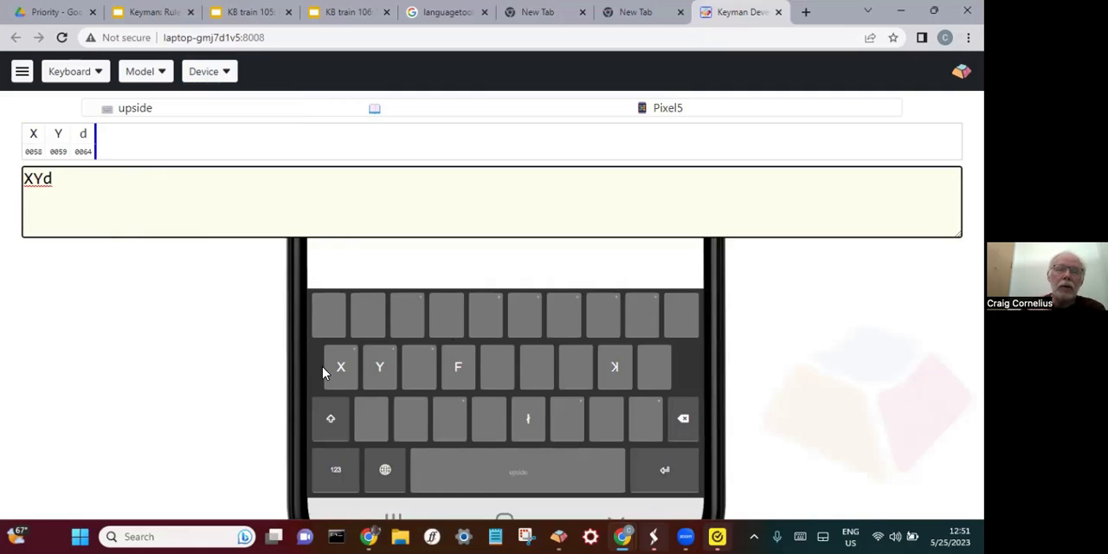
{"action": "key", "text": "BackSpace"}
{"action": "key", "text": "BackSpace"}
{"action": "key", "text": "BackSpace"}
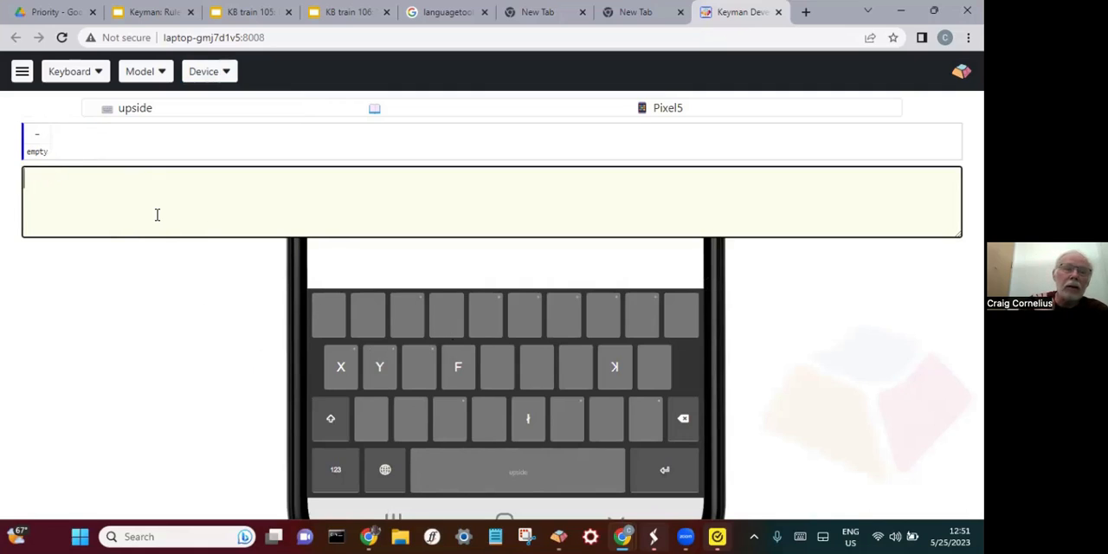
- Enter X and Y on the phone keyboard and add à from the X key's longpress options
{"action": "left_click", "coordinate": [342, 381]}
{"action": "left_click", "coordinate": [384, 370]}
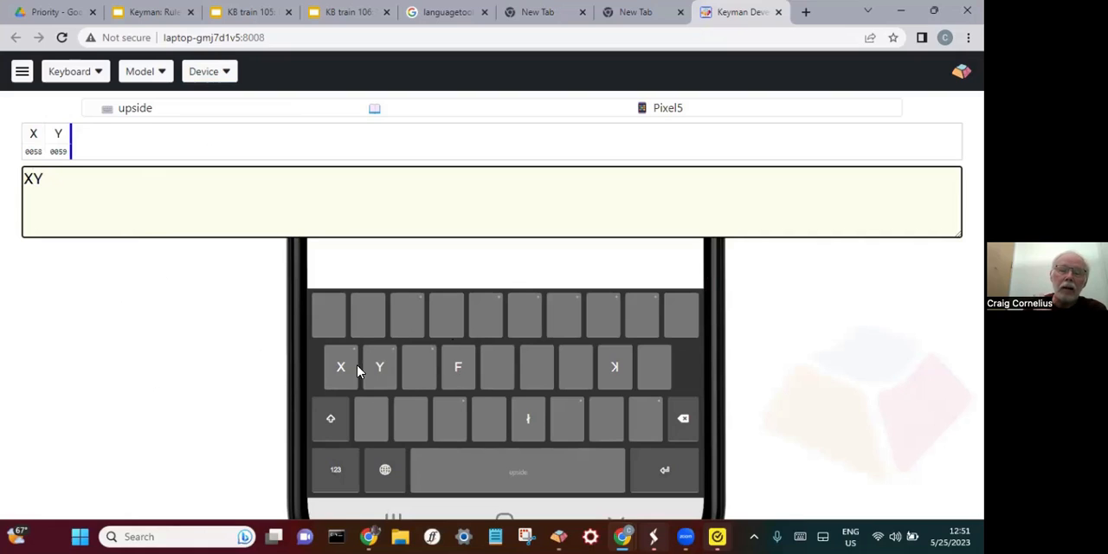
{"action": "left_click_drag", "start_coordinate": [343, 370], "coordinate": [342, 371]}
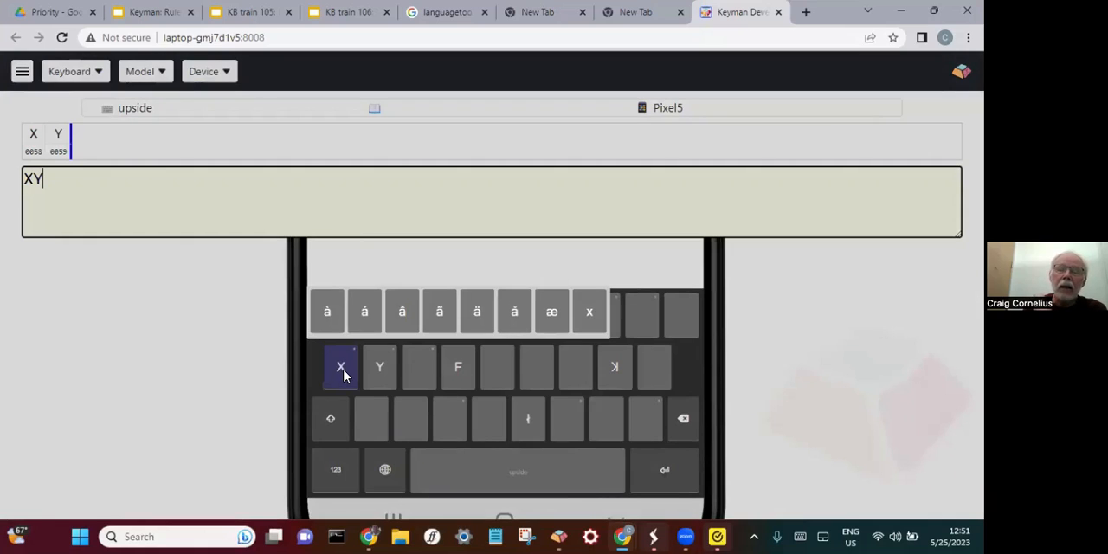
{"action": "left_click_drag", "start_coordinate": [343, 370], "coordinate": [591, 320]}
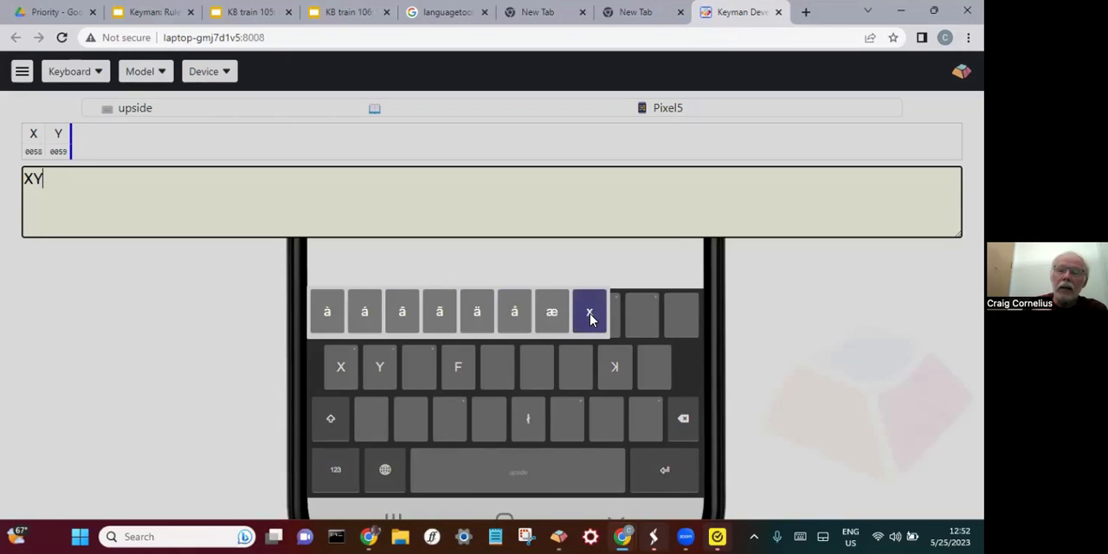
{"action": "left_click_drag", "start_coordinate": [590, 320], "coordinate": [324, 317]}
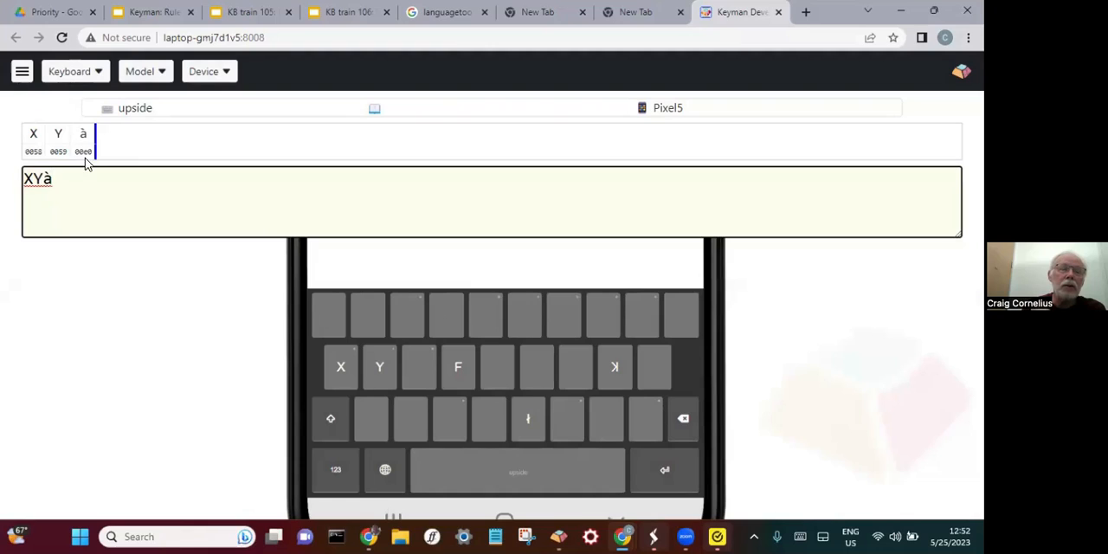
- Add x from the X key's longpress options and Æ from the same key's longpress options on the shift layer
{"action": "left_click_drag", "start_coordinate": [338, 372], "coordinate": [595, 308]}
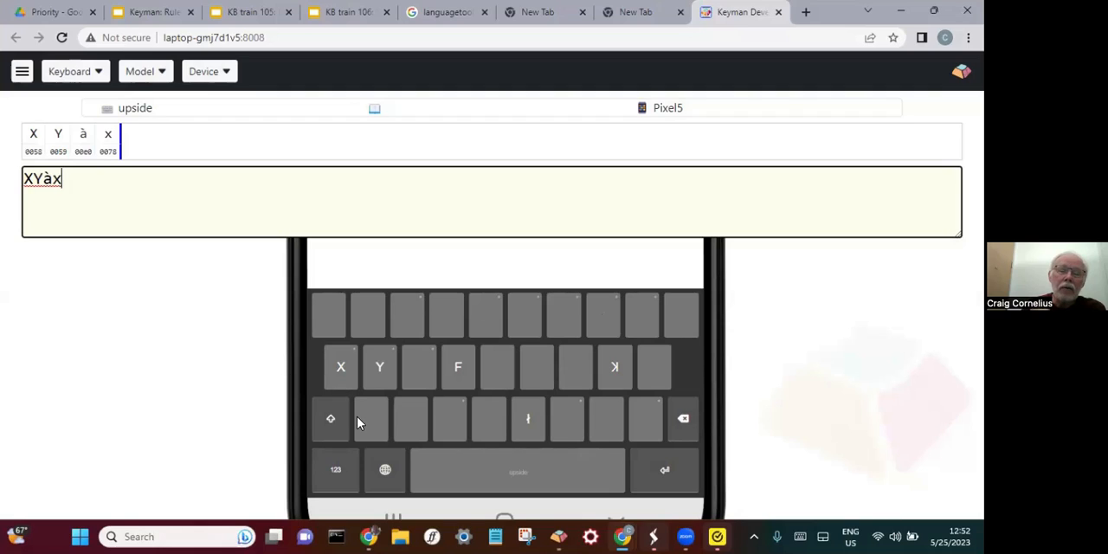
{"action": "left_click", "coordinate": [329, 421]}
{"action": "left_click_drag", "start_coordinate": [342, 369], "coordinate": [551, 315]}
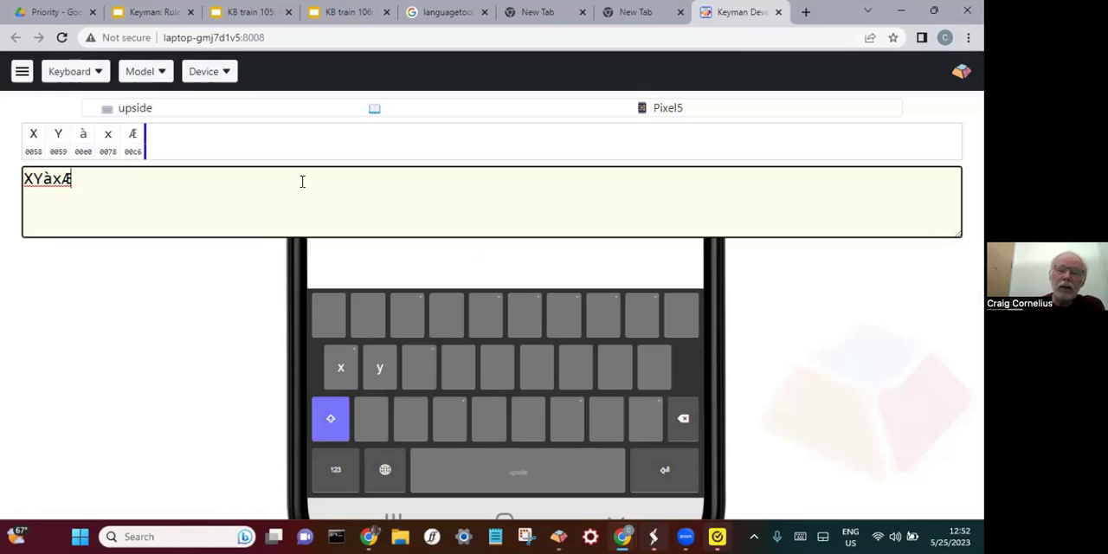
- Switch the phone keyboard to its numeric layer and enter 3790)] in the test text
{"action": "left_click", "coordinate": [344, 470]}
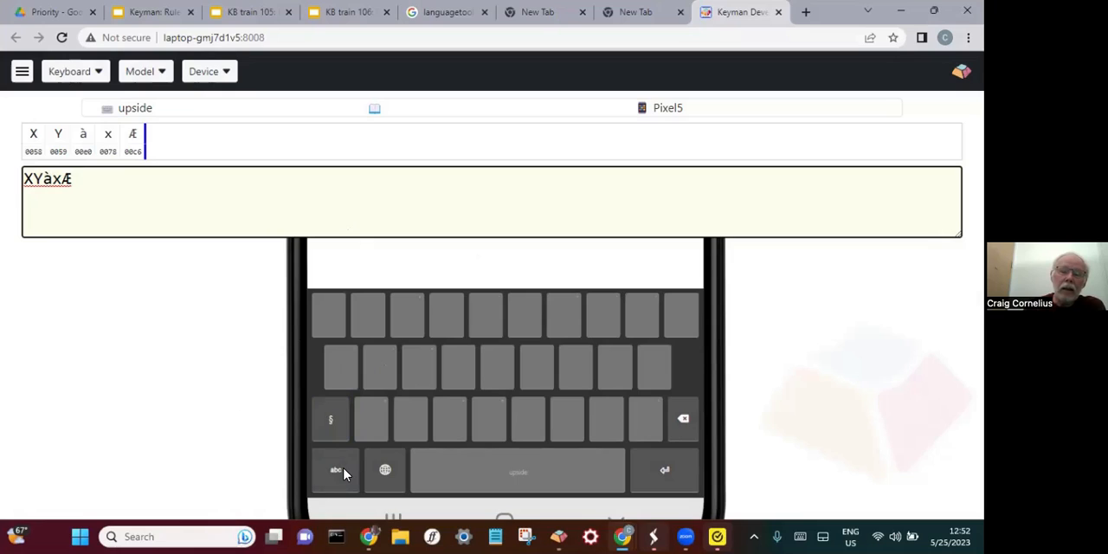
{"action": "left_click", "coordinate": [422, 317]}
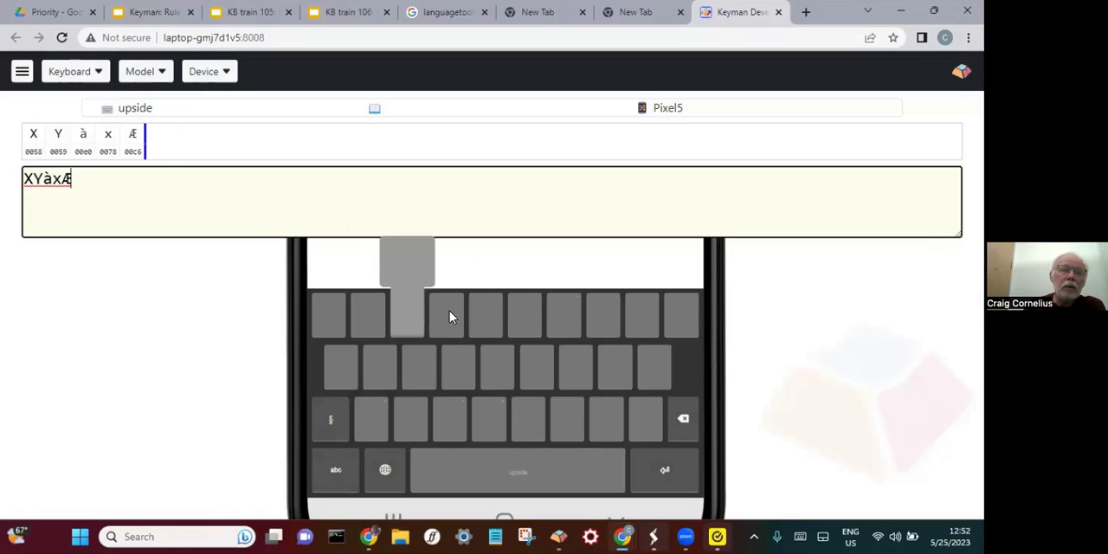
{"action": "left_click", "coordinate": [577, 303]}
{"action": "left_click", "coordinate": [630, 317]}
{"action": "left_click", "coordinate": [681, 321]}
{"action": "left_click", "coordinate": [486, 415]}
{"action": "left_click", "coordinate": [512, 419]}
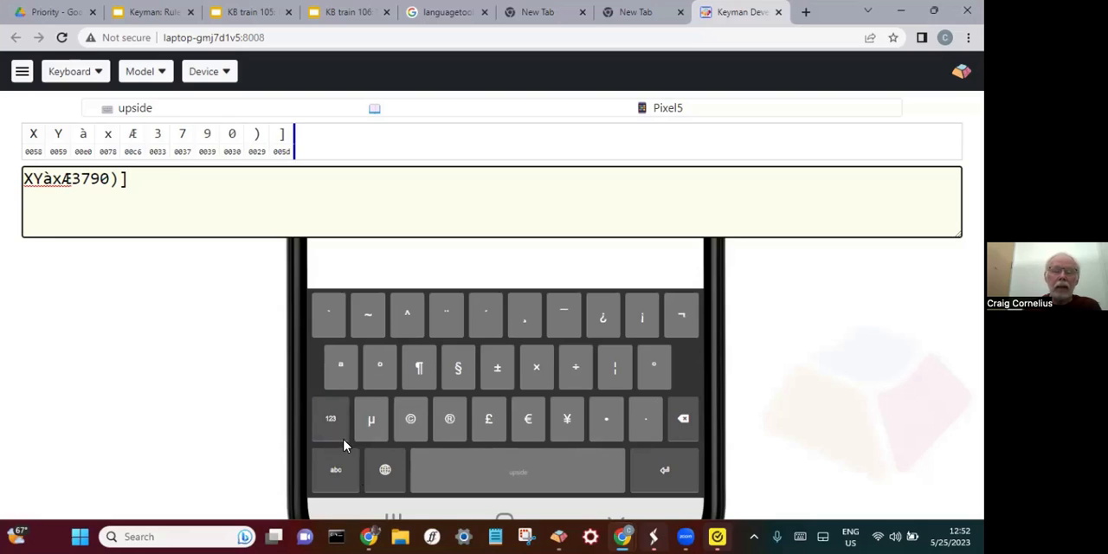
- Return from the symbols layer through the numeric layer to the letter layer and try its shift key
{"action": "left_click", "coordinate": [334, 429]}
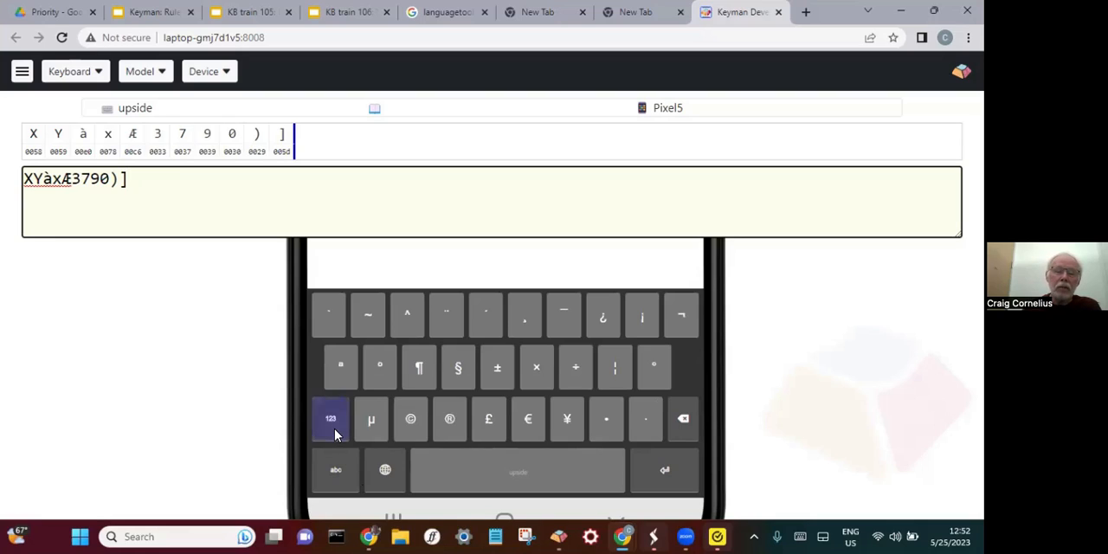
{"action": "left_click", "coordinate": [342, 473]}
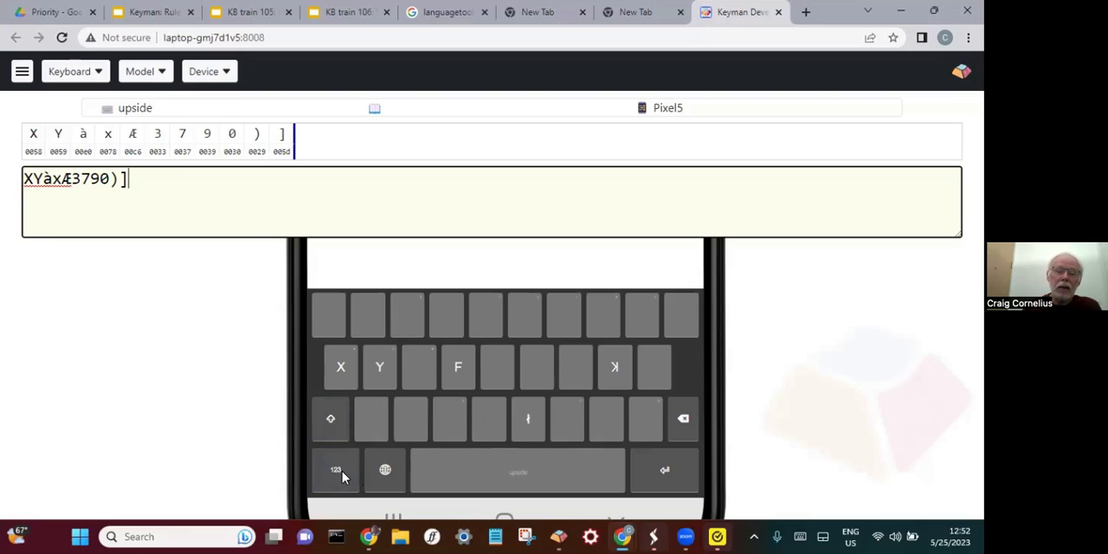
{"action": "left_click", "coordinate": [338, 471]}
{"action": "left_click", "coordinate": [335, 453]}
{"action": "left_click", "coordinate": [336, 426]}
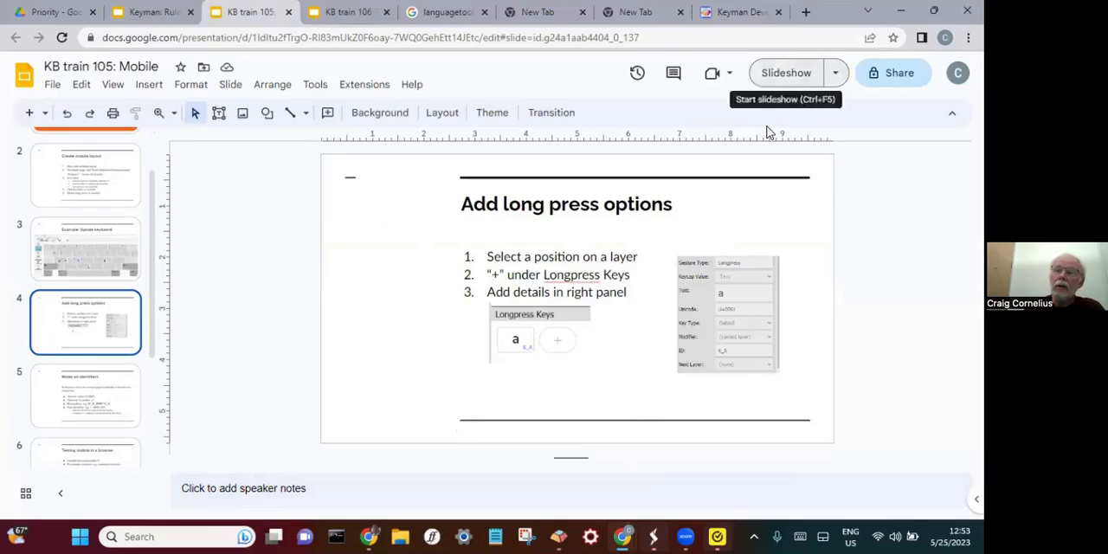
- Show the presentation's "Add long press options" slide full screen
{"action": "left_click", "coordinate": [866, 3]}
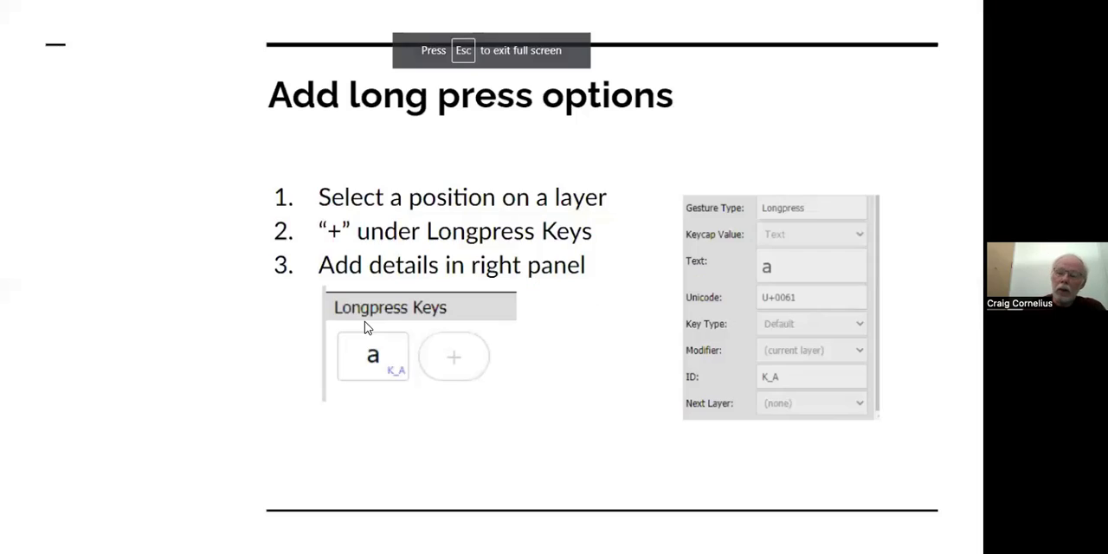
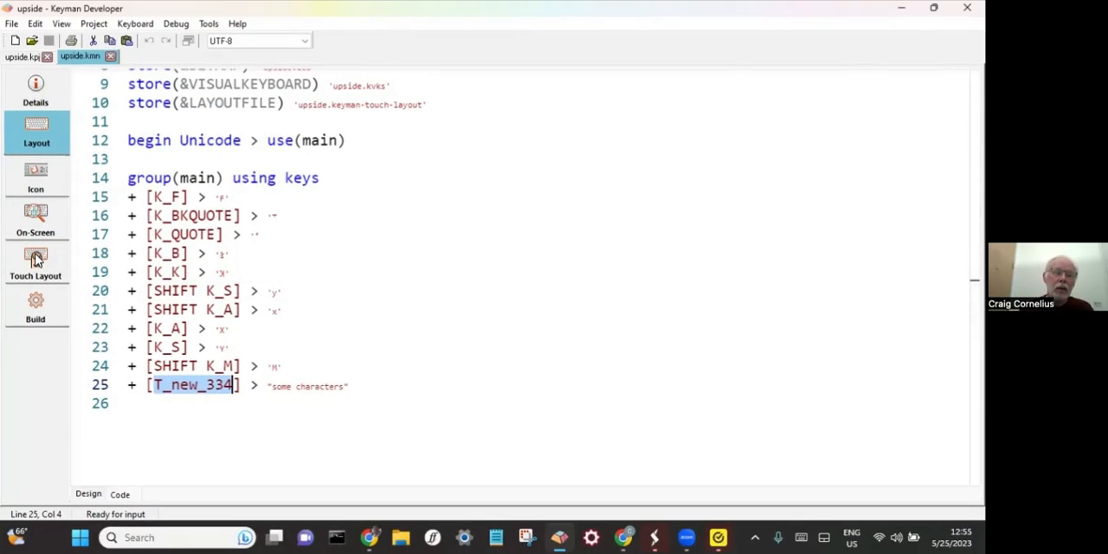
- Add a longpress key to the X key on the phone's default touch layer, with ID T_new_334 and text "..."
{"action": "left_click", "coordinate": [36, 259]}
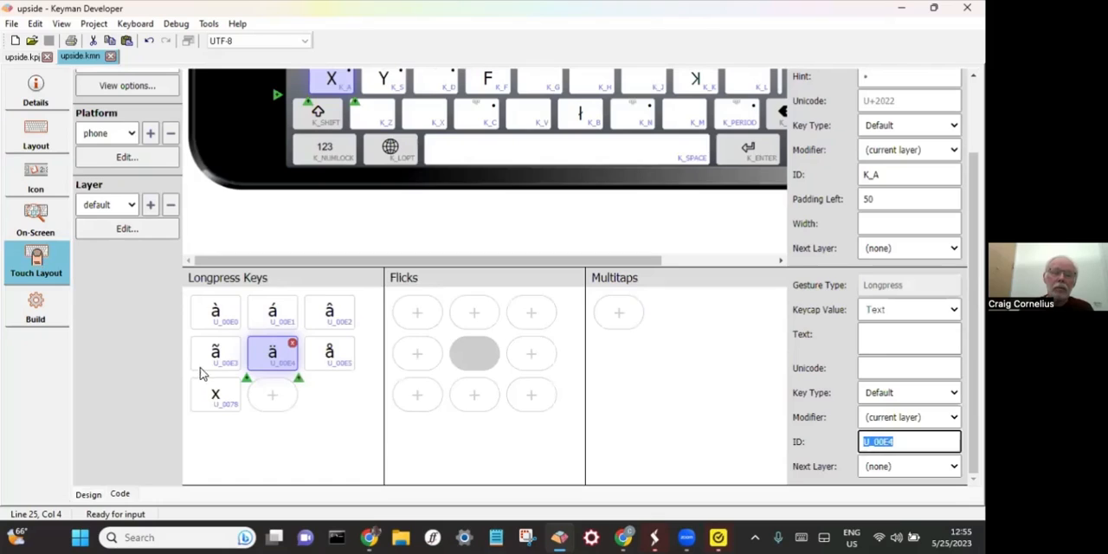
{"action": "left_click", "coordinate": [273, 398]}
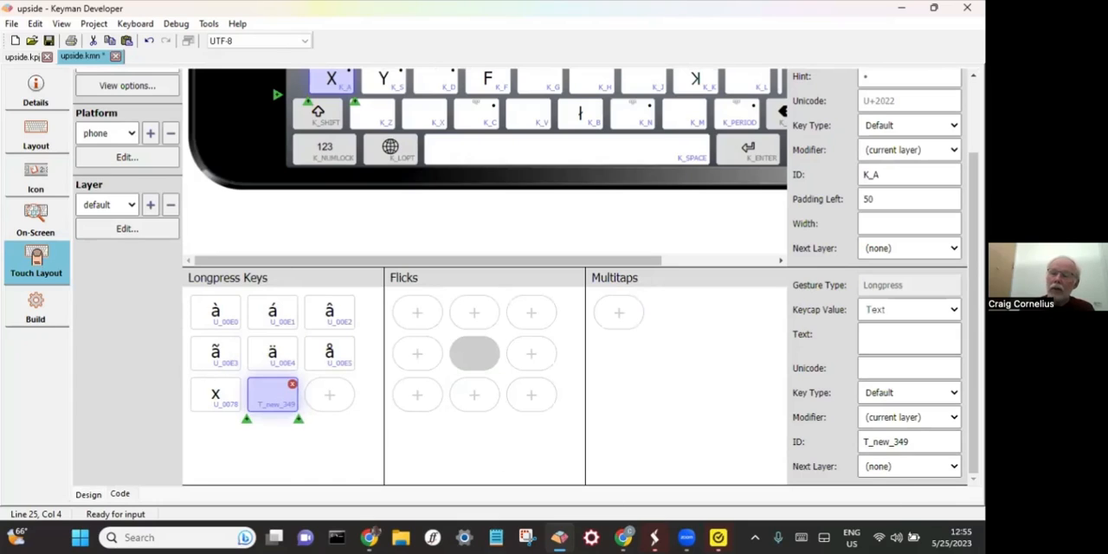
{"action": "left_click", "coordinate": [918, 442]}
{"action": "key", "text": "BackSpace"}
{"action": "type", "text": "33"}
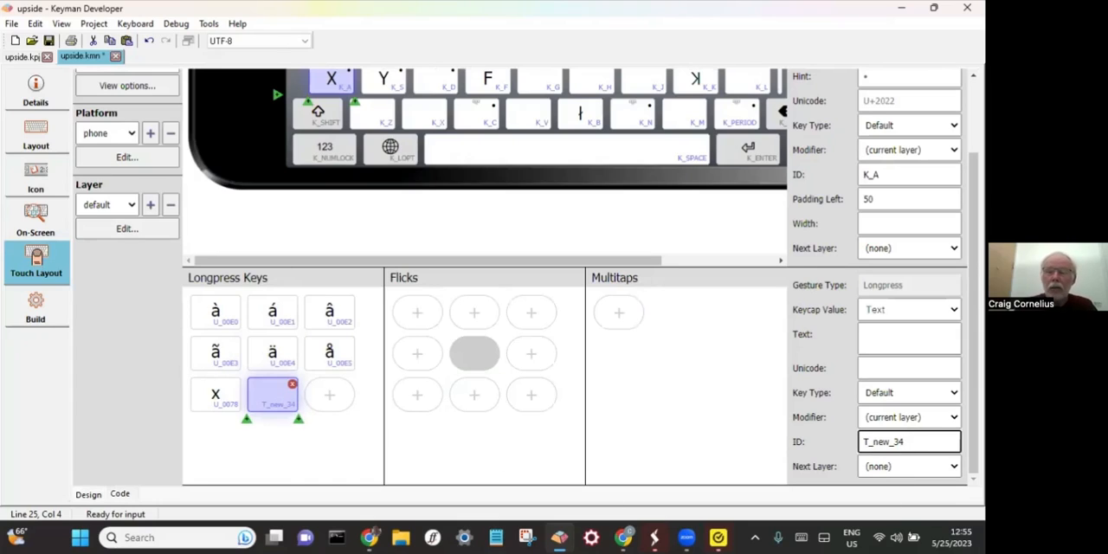
{"action": "key", "text": "BackSpace"}
{"action": "key", "text": "BackSpace"}
{"action": "key", "text": "BackSpace"}
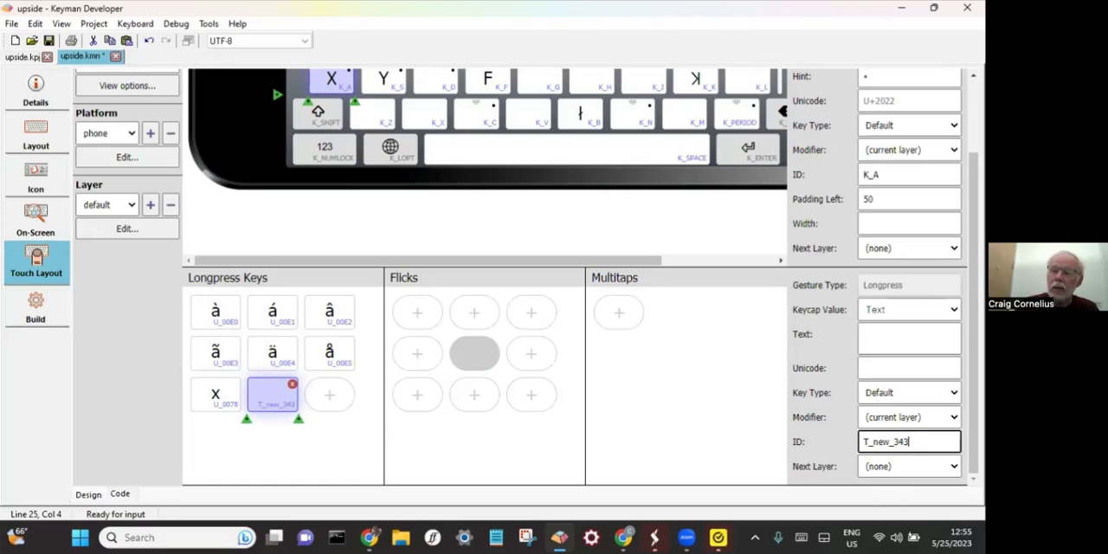
{"action": "type", "text": "3"}
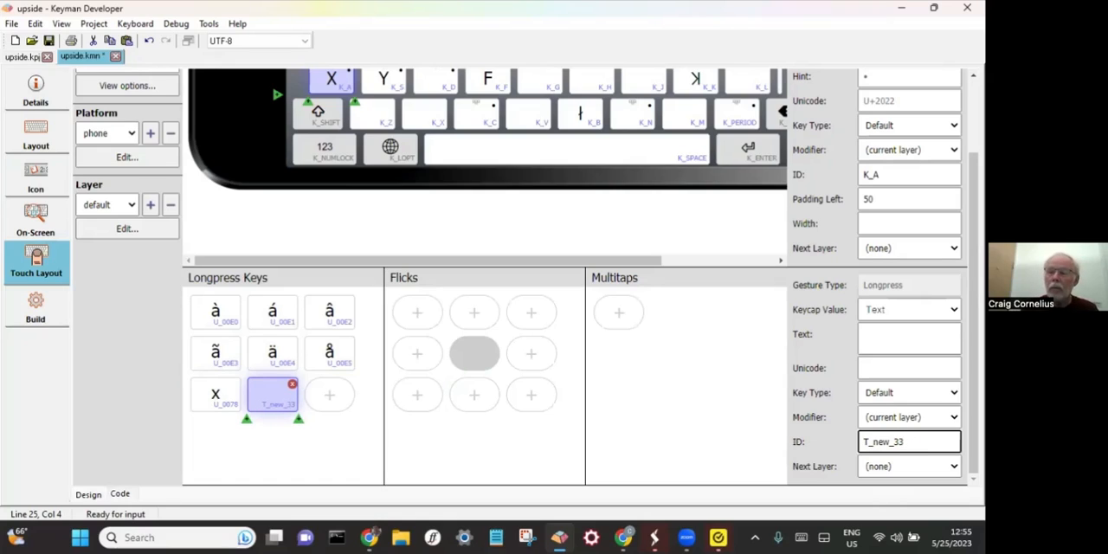
{"action": "type", "text": "4"}
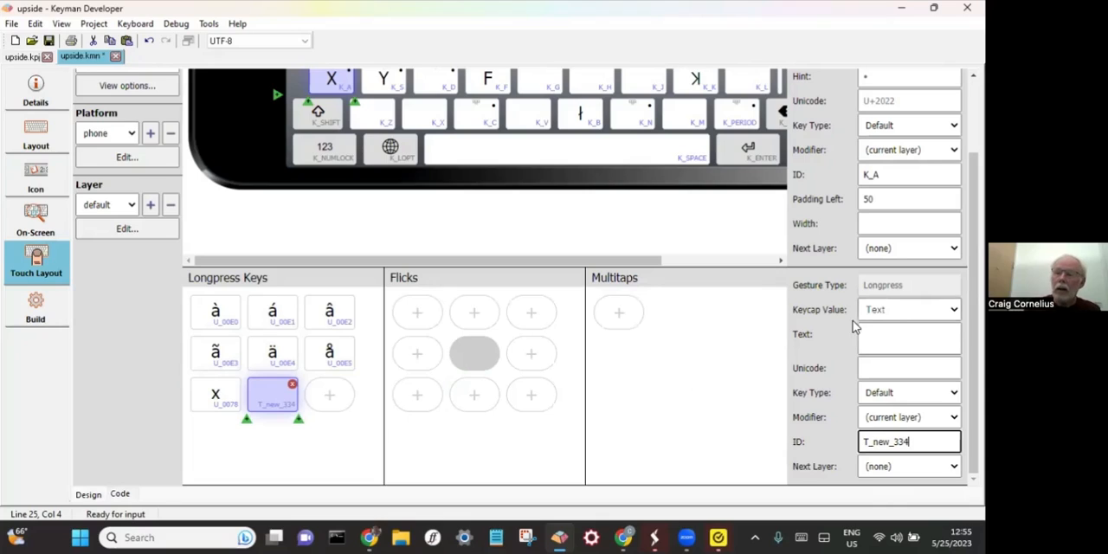
{"action": "left_click", "coordinate": [897, 346]}
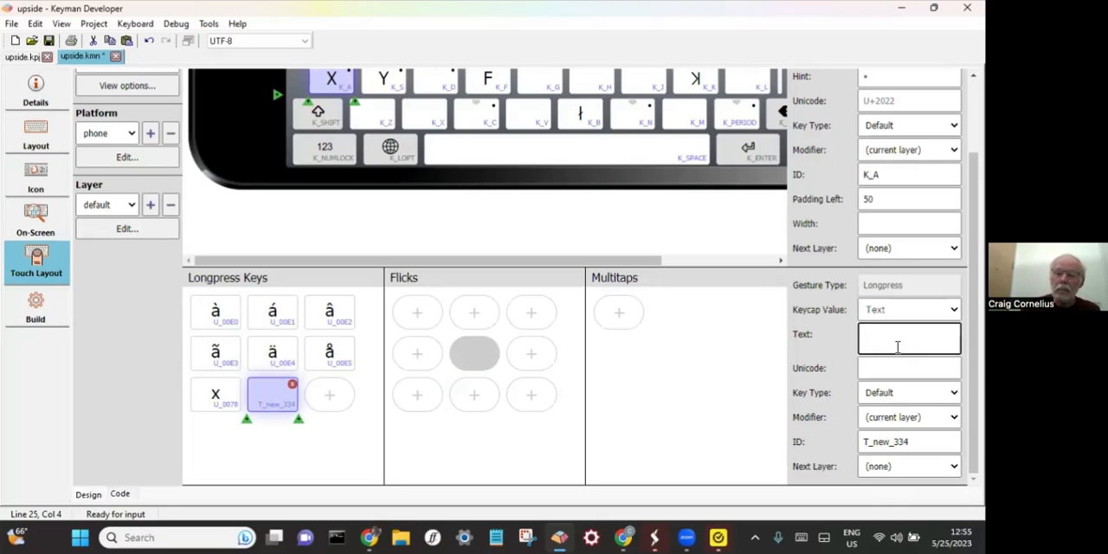
{"action": "type", "text": "..."}
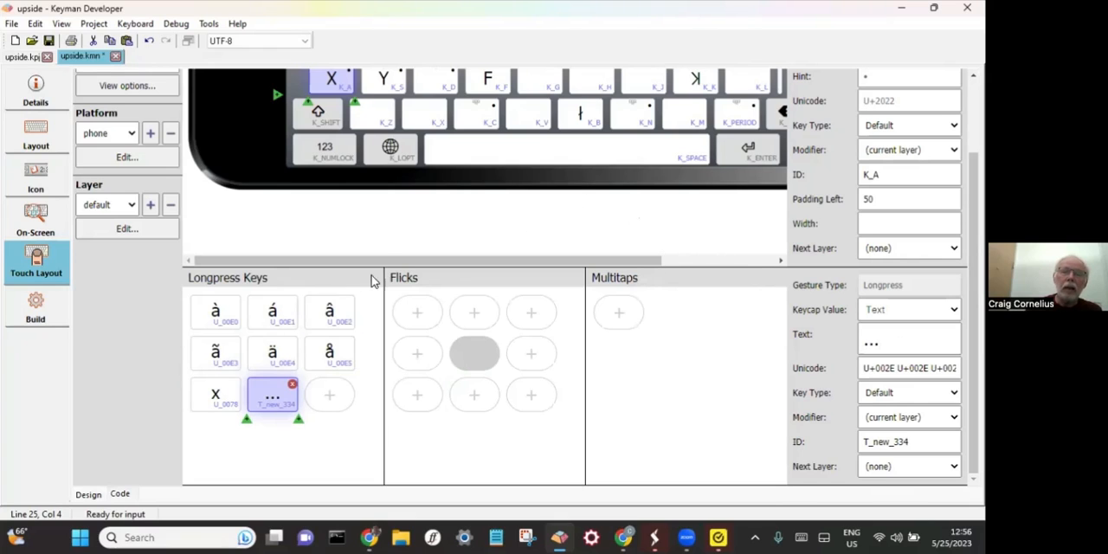
- Compile the upside keyboard with the new longpress key
{"action": "scroll", "coordinate": [372, 279], "scroll_direction": "up", "scroll_amount": 2}
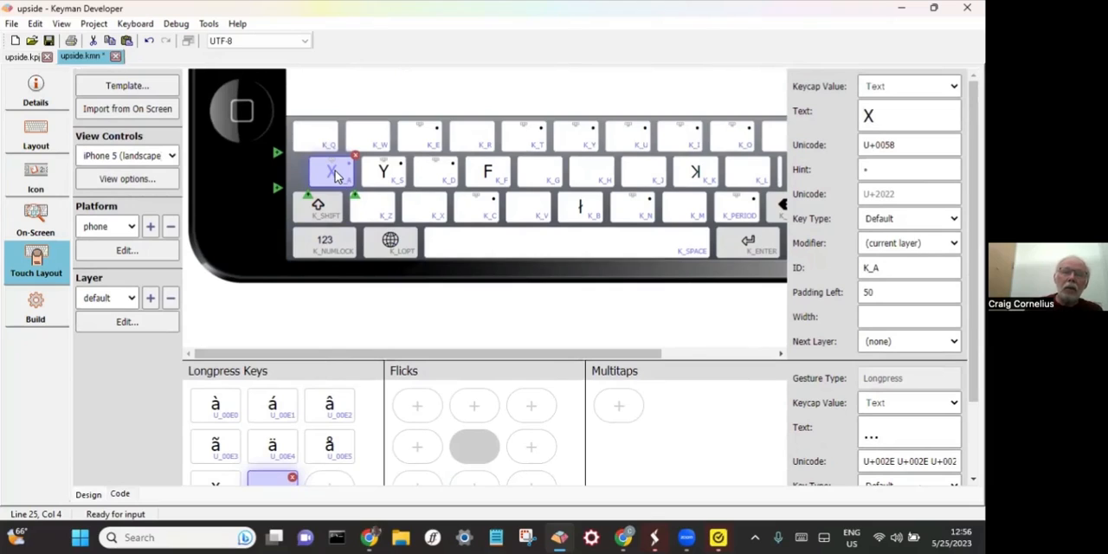
{"action": "mouse_move", "coordinate": [336, 176]}
{"action": "left_mouse_down"}
{"action": "mouse_move", "coordinate": [351, 243]}
{"action": "mouse_move", "coordinate": [336, 178]}
{"action": "left_mouse_up"}
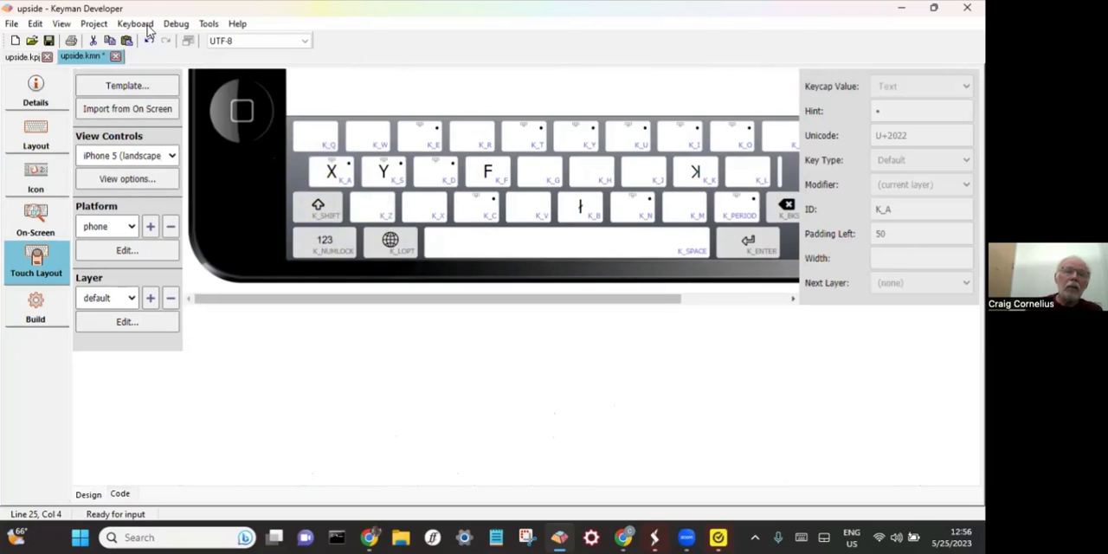
{"action": "left_click", "coordinate": [139, 23]}
{"action": "left_click", "coordinate": [173, 42]}
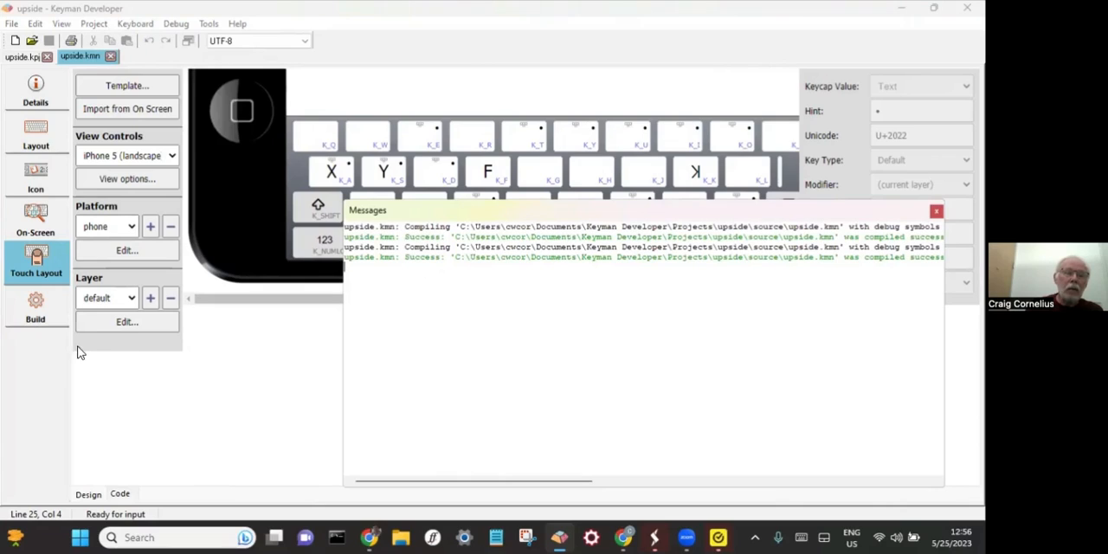
- Switch to Chrome's Keyman test page and reload it with the compile messages out of the way
{"action": "key", "text": "alt+Tab"}
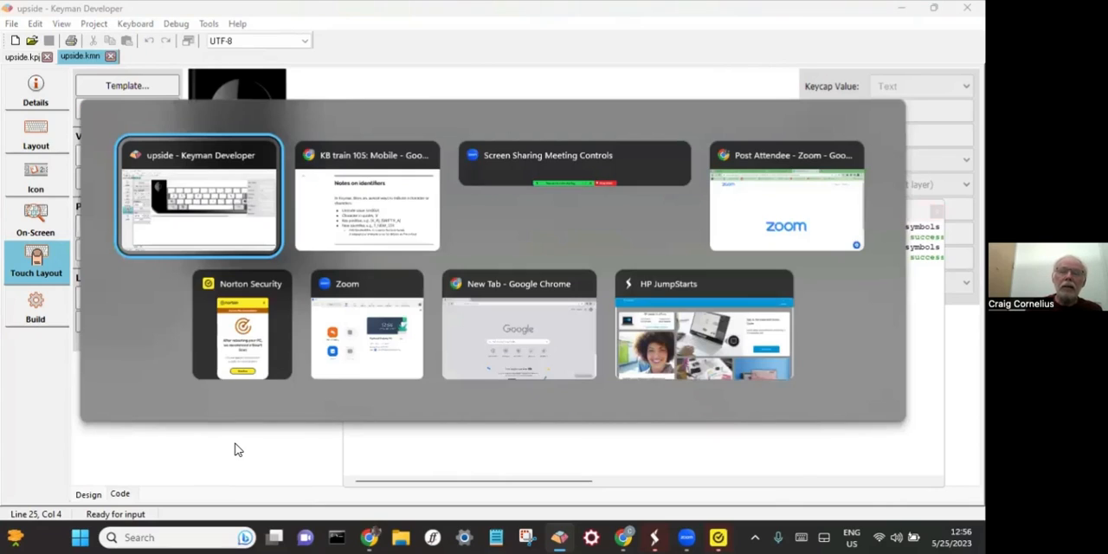
{"action": "key", "text": "alt+Tab"}
{"action": "key", "text": "Escape"}
{"action": "left_click", "coordinate": [460, 15]}
{"action": "left_click", "coordinate": [734, 12]}
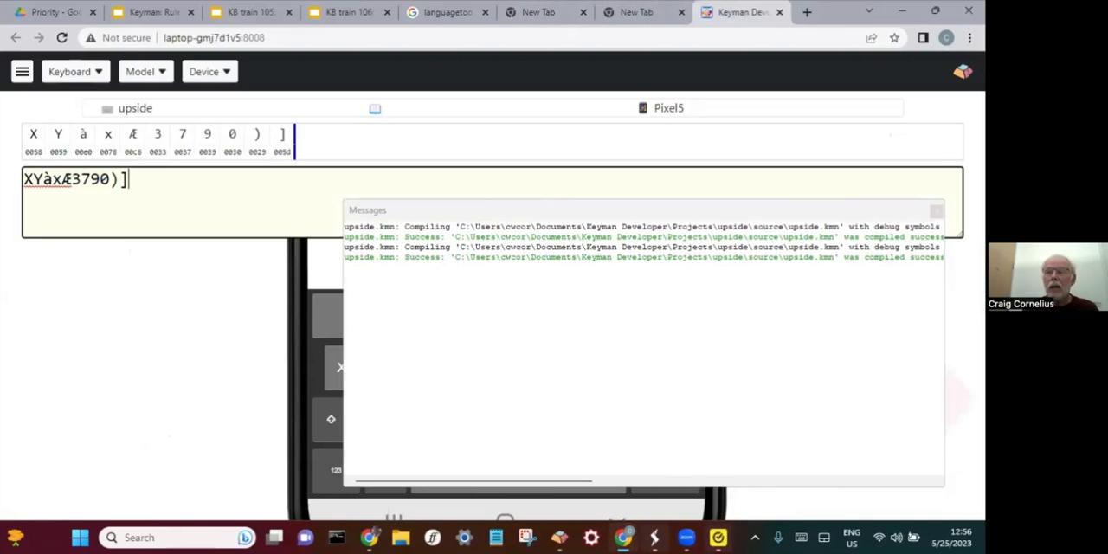
{"action": "left_click", "coordinate": [936, 212]}
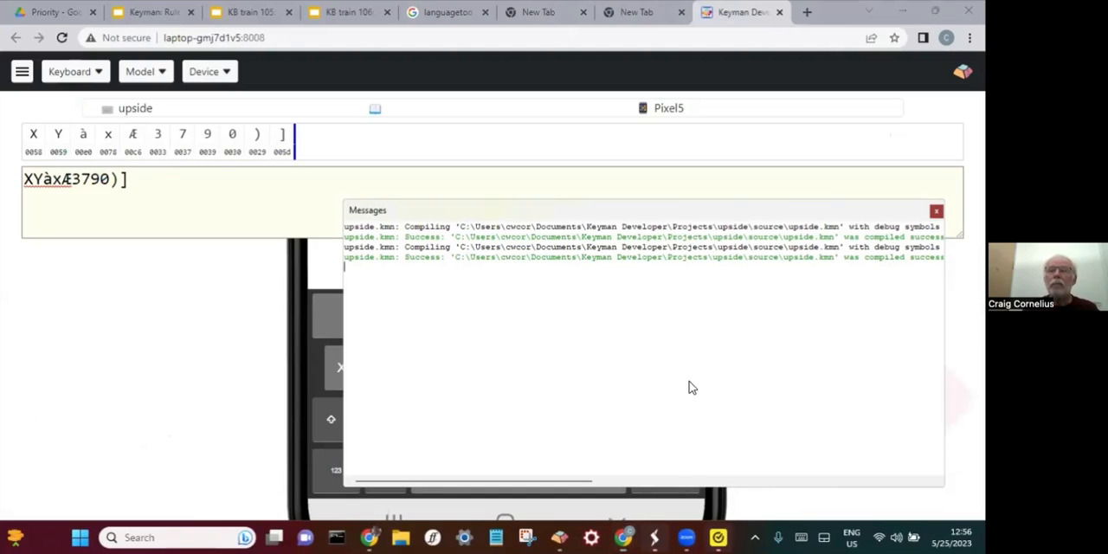
{"action": "left_click", "coordinate": [723, 200]}
{"action": "key", "text": "ctrl+r"}
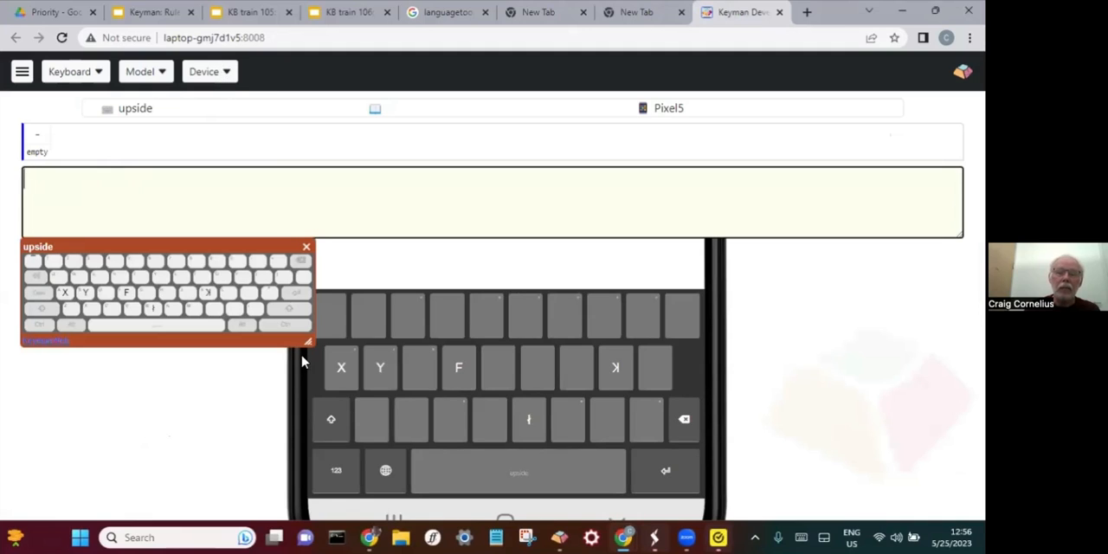
- Try the "..." option from the X key's longpress options on the simulated Pixel5 phone
{"action": "left_click", "coordinate": [335, 365]}
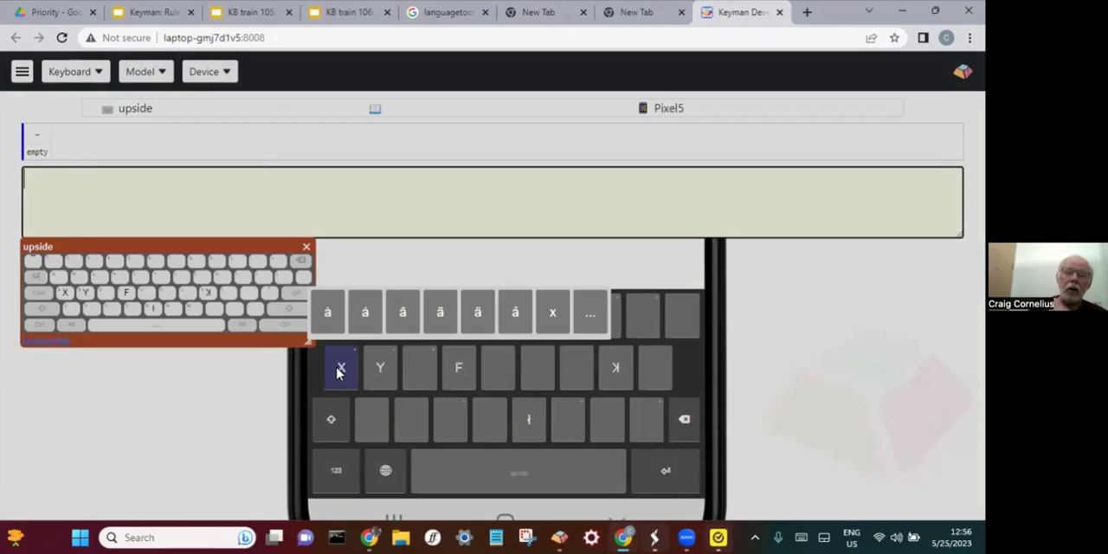
{"action": "left_click_drag", "start_coordinate": [340, 378], "coordinate": [580, 319]}
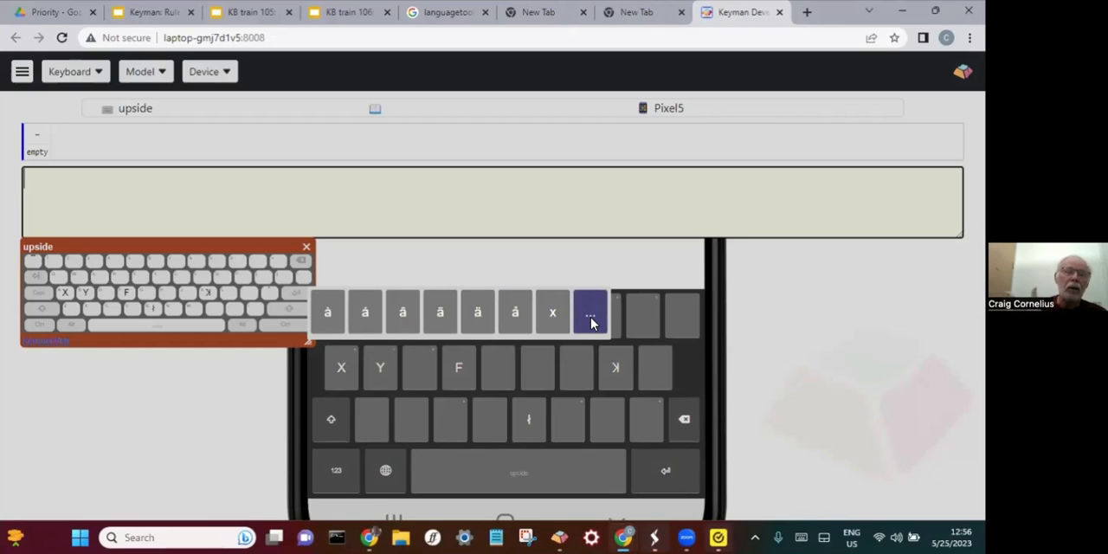
{"action": "left_click_drag", "start_coordinate": [591, 322], "coordinate": [592, 322]}
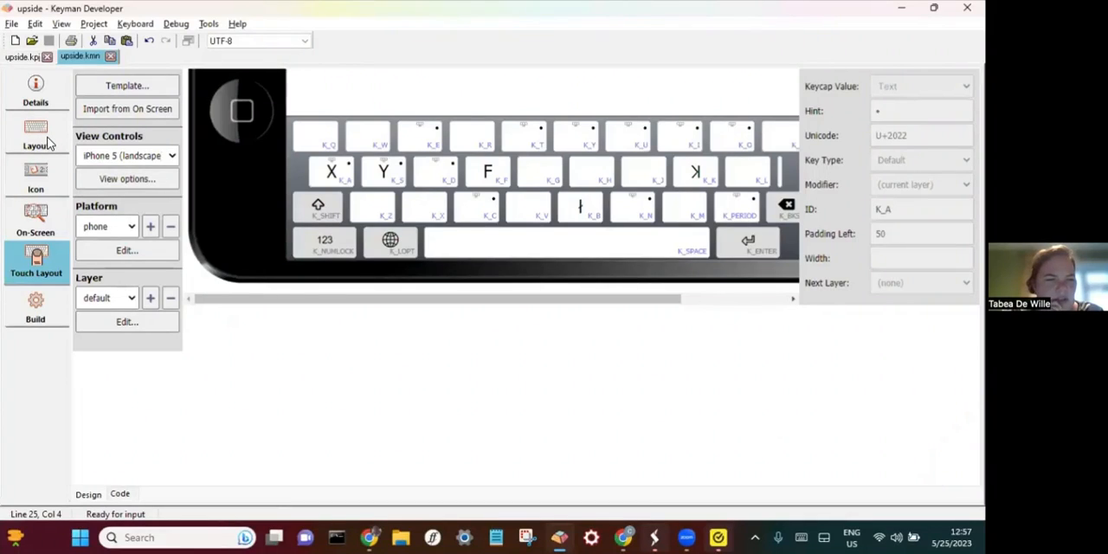
- Review the T_new_334 rule in the keyboard's layout code in Keyman Developer alongside the touch layout
{"action": "left_click", "coordinate": [48, 140]}
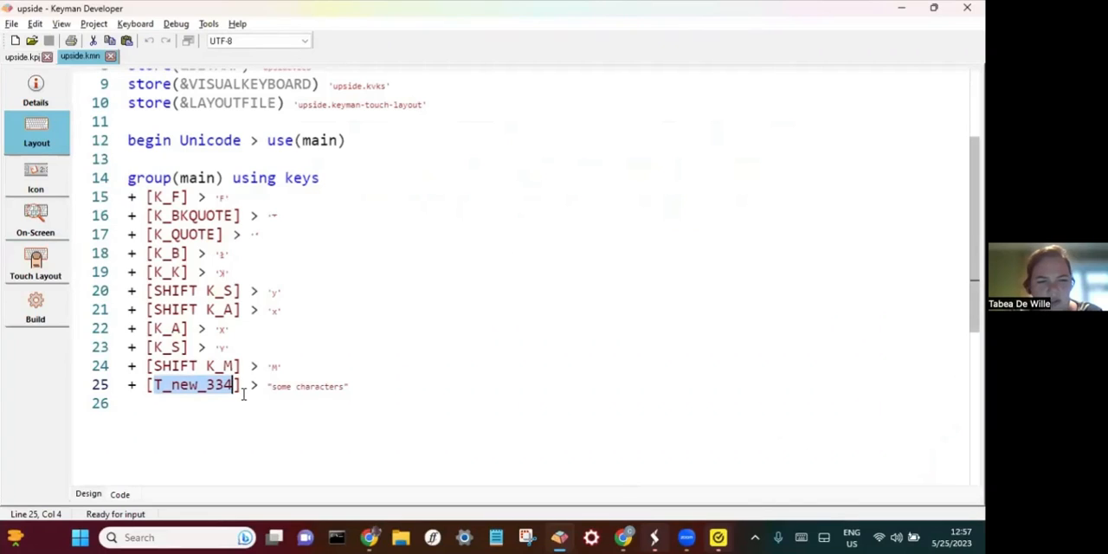
{"action": "left_click", "coordinate": [51, 261]}
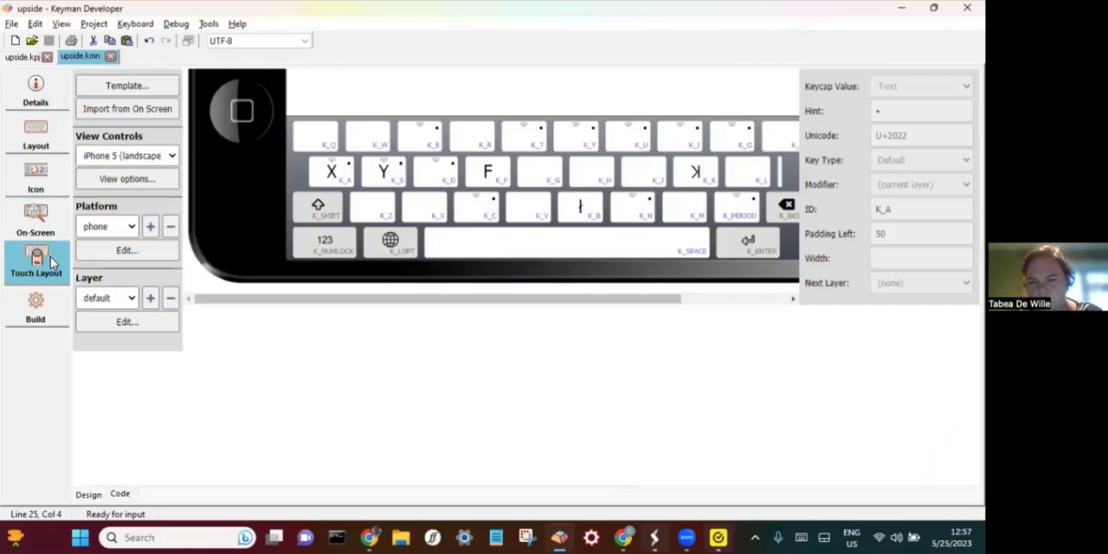
{"action": "left_click", "coordinate": [49, 138]}
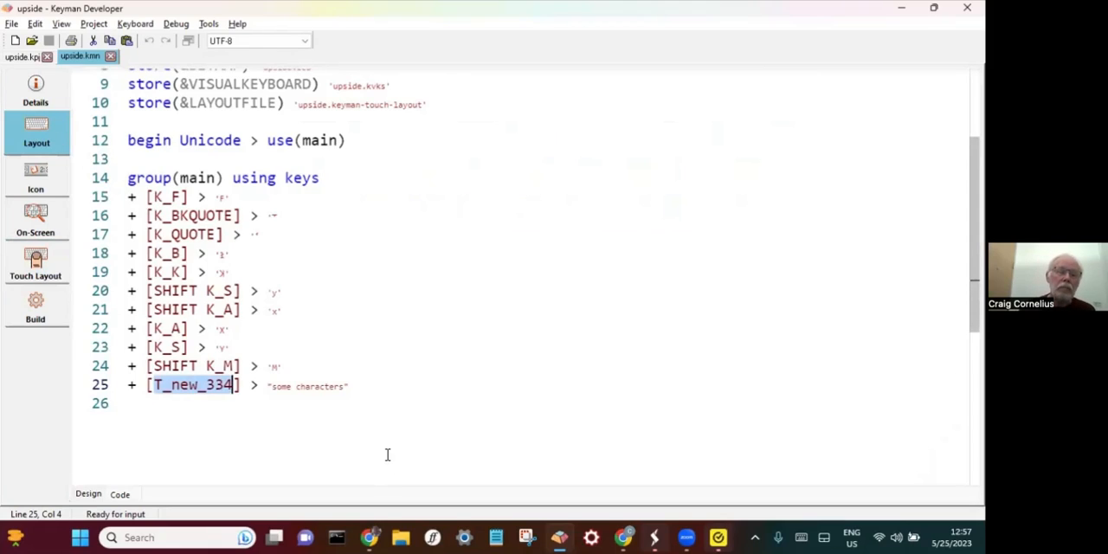
- Examine the touch layout's source code for how the tablet layer lists its keys and their longpress IDs
{"action": "left_click", "coordinate": [32, 258]}
{"action": "left_click", "coordinate": [118, 494]}
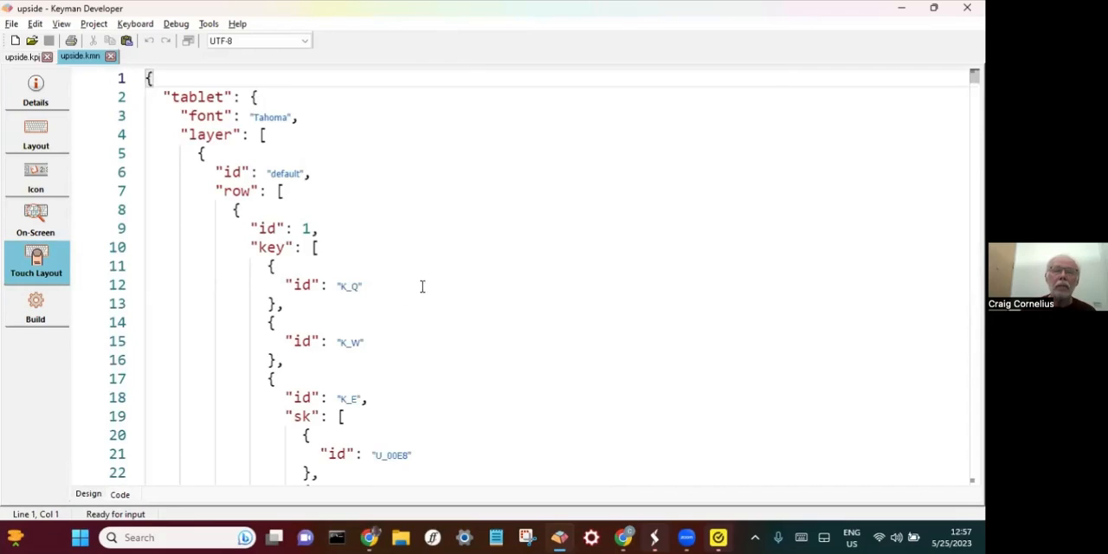
{"action": "scroll", "coordinate": [353, 215], "scroll_direction": "down", "scroll_amount": 5}
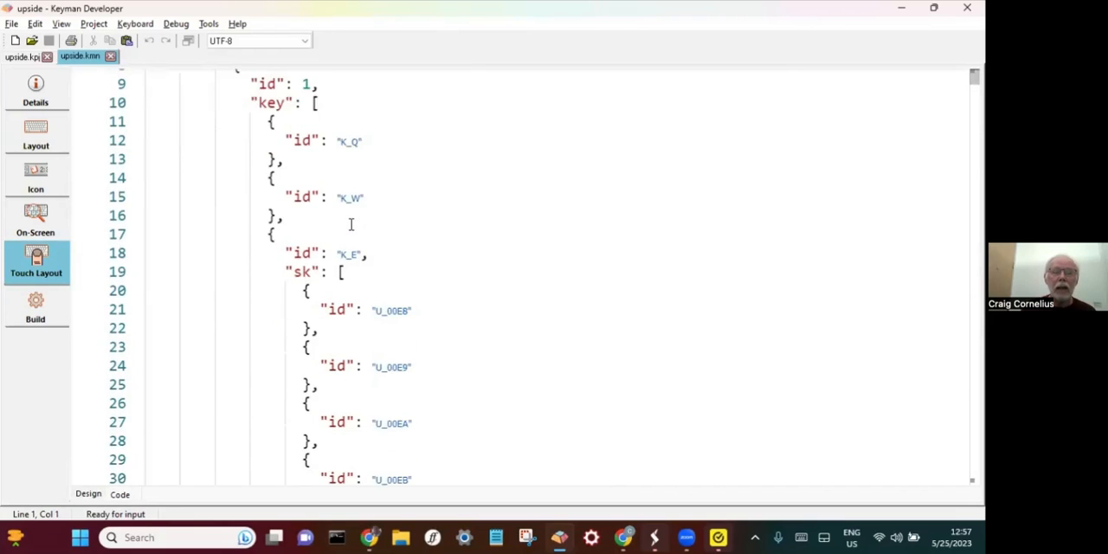
{"action": "scroll", "coordinate": [351, 225], "scroll_direction": "down", "scroll_amount": 10}
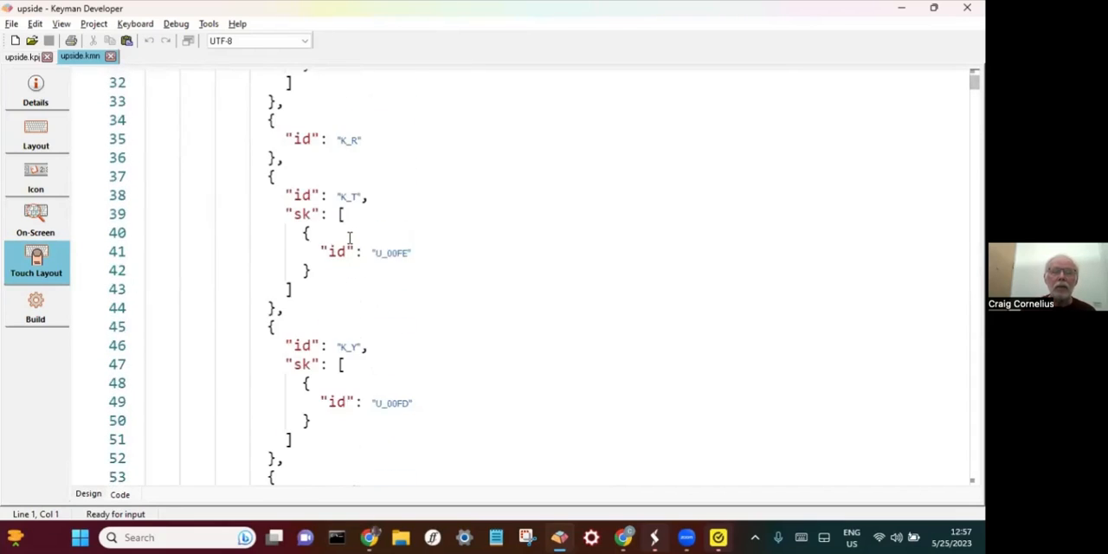
{"action": "scroll", "coordinate": [355, 258], "scroll_direction": "down", "scroll_amount": 6}
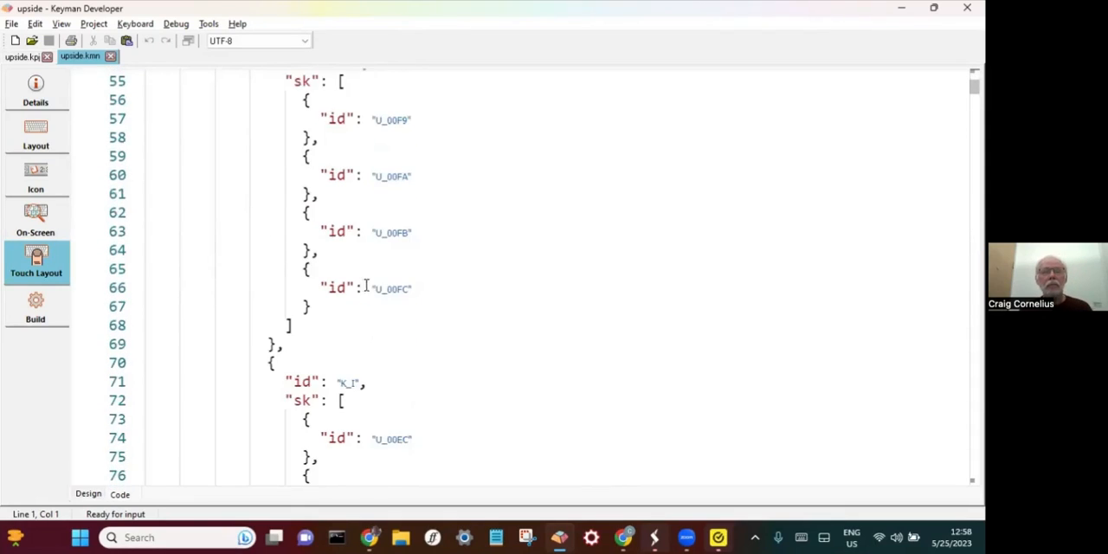
{"action": "scroll", "coordinate": [394, 298], "scroll_direction": "down", "scroll_amount": 4}
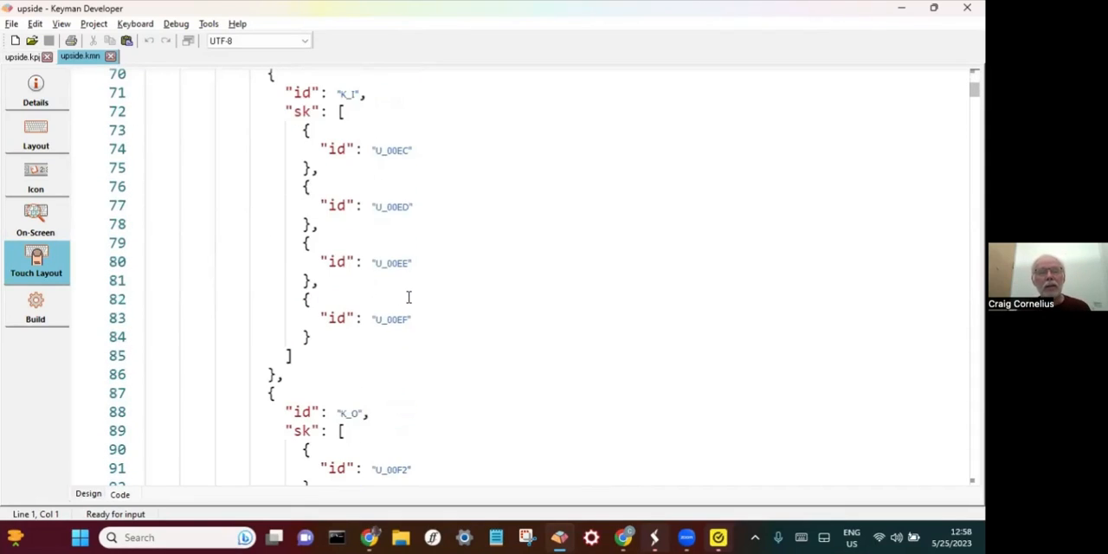
{"action": "scroll", "coordinate": [411, 302], "scroll_direction": "up", "scroll_amount": 1}
{"action": "scroll", "coordinate": [412, 298], "scroll_direction": "up", "scroll_amount": 17}
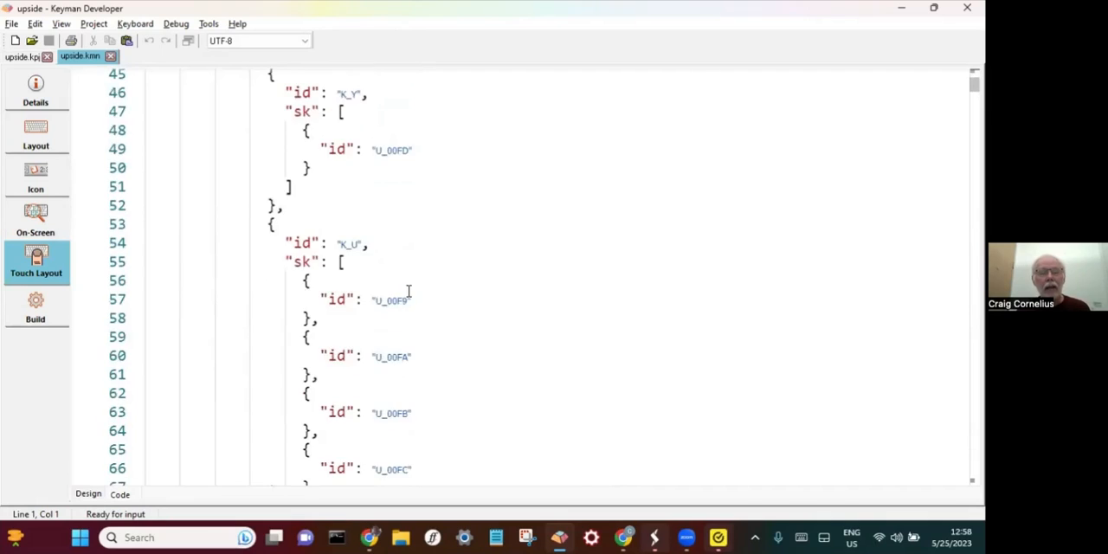
{"action": "scroll", "coordinate": [417, 292], "scroll_direction": "up", "scroll_amount": 3}
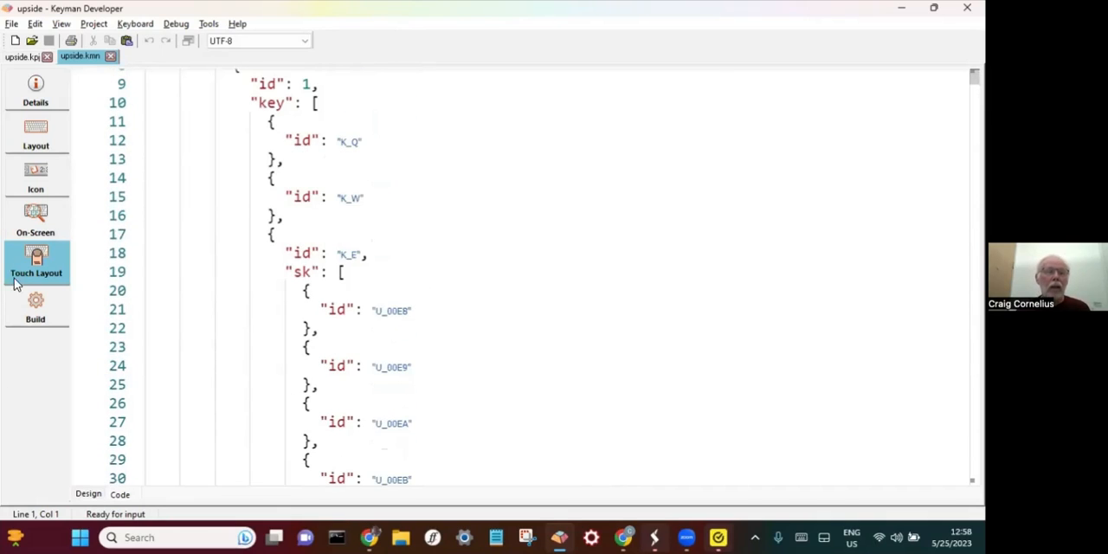
- Check the T_new_334 rule in the keyboard's layout code again and return to the touch layout's visual design
{"action": "left_click", "coordinate": [36, 139]}
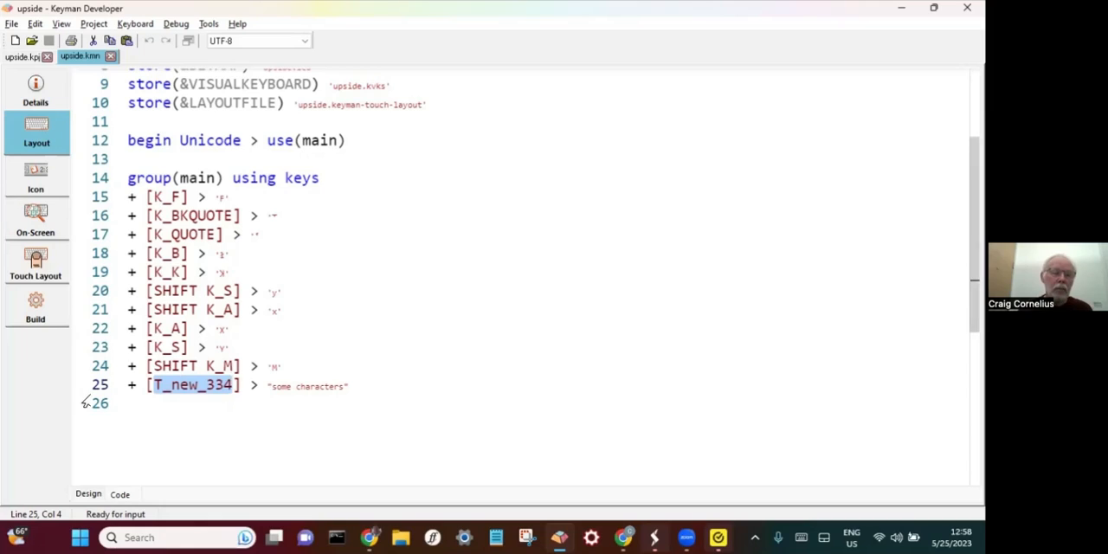
{"action": "left_click", "coordinate": [43, 270]}
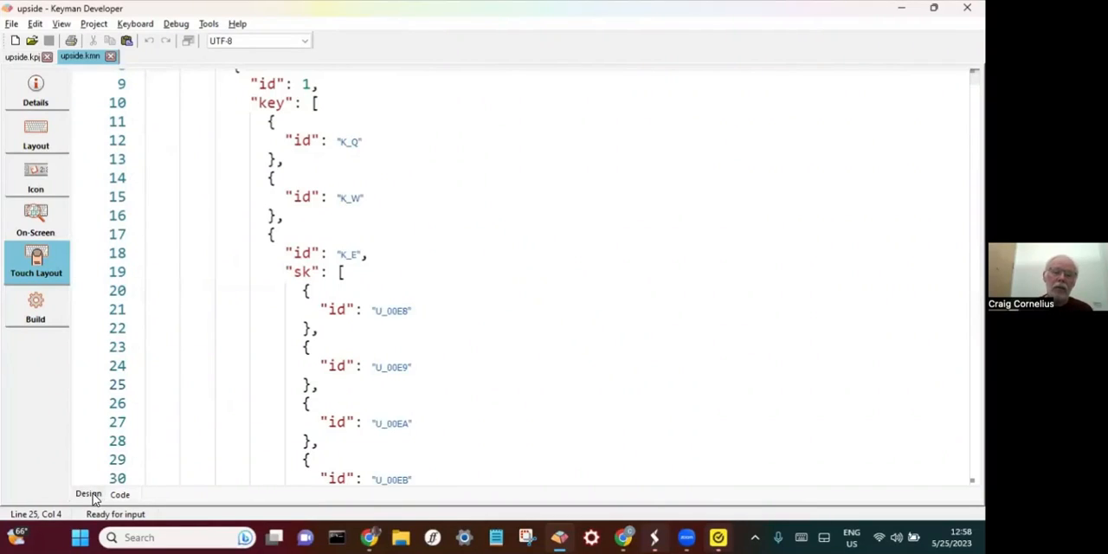
{"action": "left_click", "coordinate": [89, 495]}
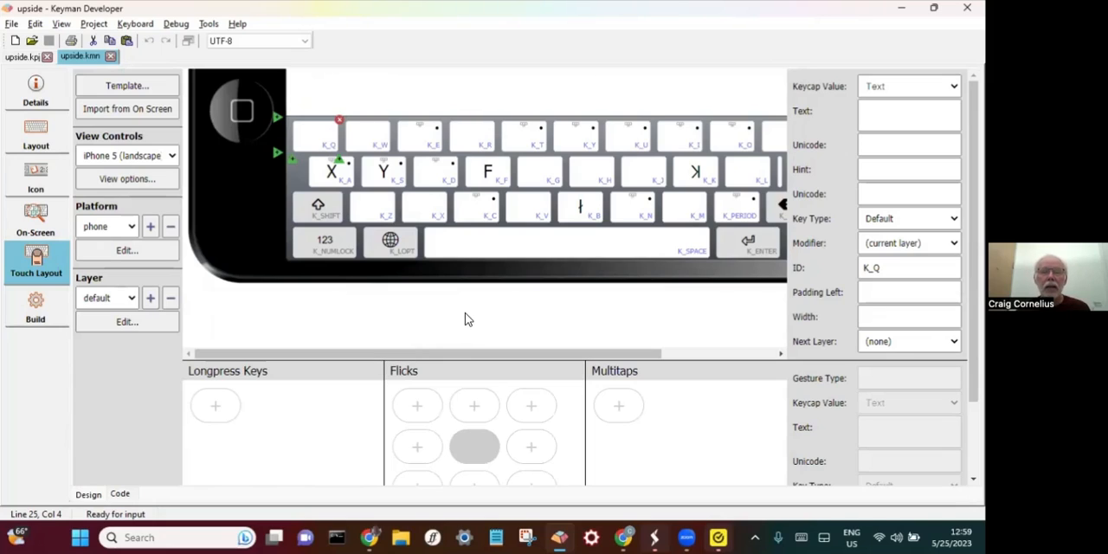
- Try (none) as the next layer of the K_SHIFT key and set it back to shift
{"action": "left_click", "coordinate": [317, 208]}
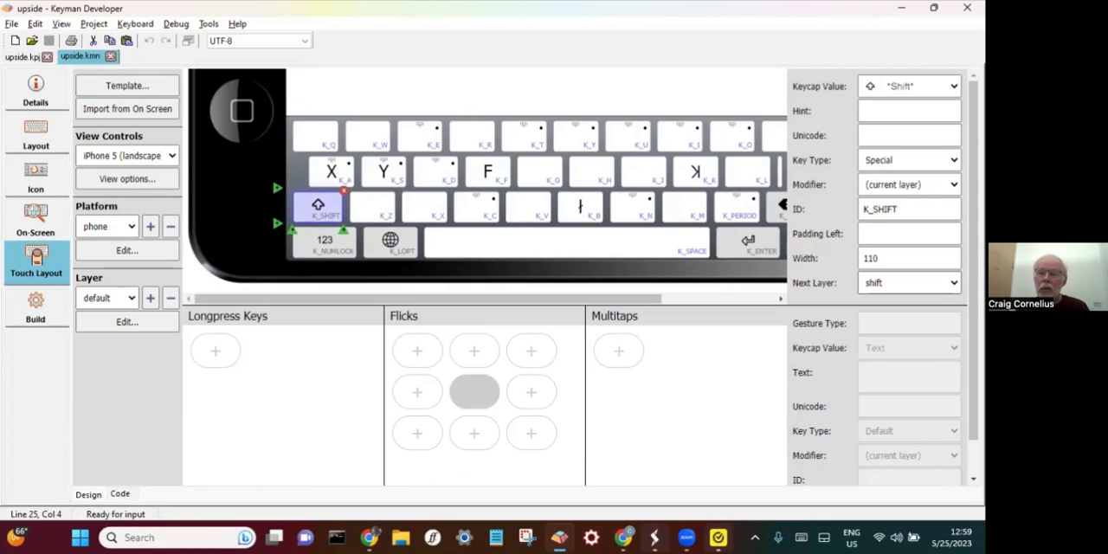
{"action": "left_click", "coordinate": [908, 283]}
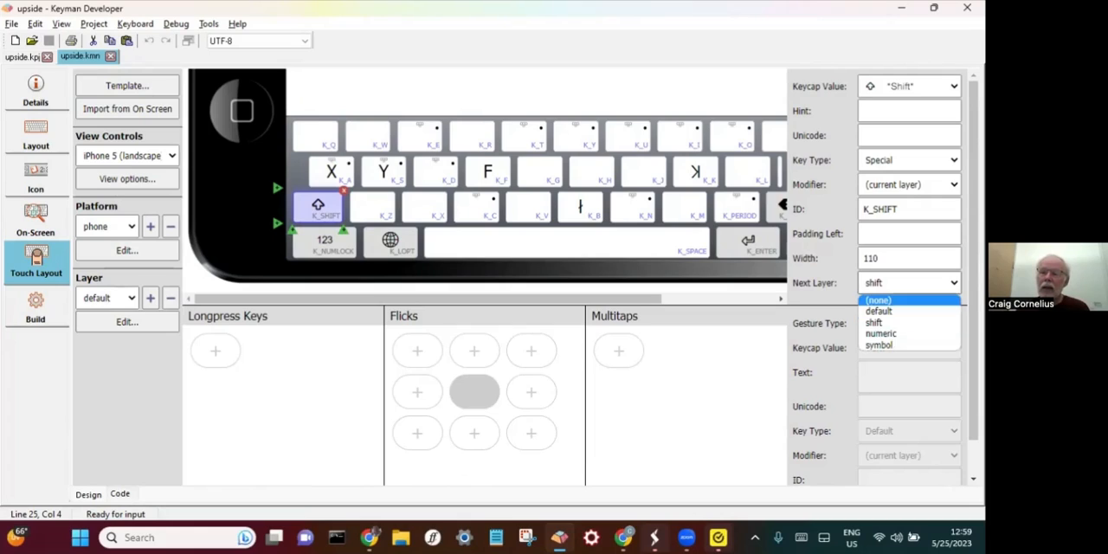
{"action": "left_click", "coordinate": [877, 299]}
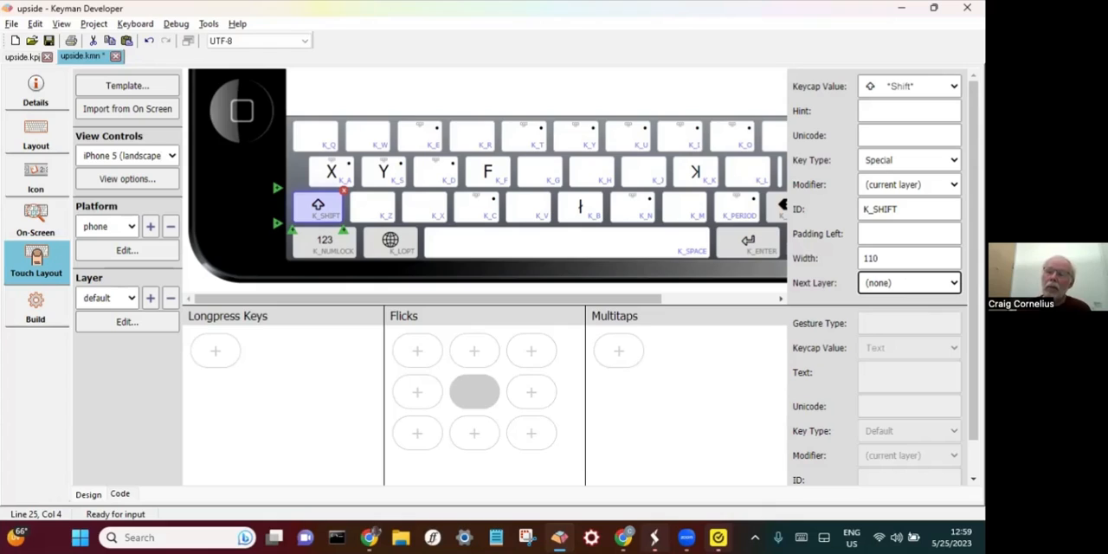
{"action": "left_click", "coordinate": [910, 283]}
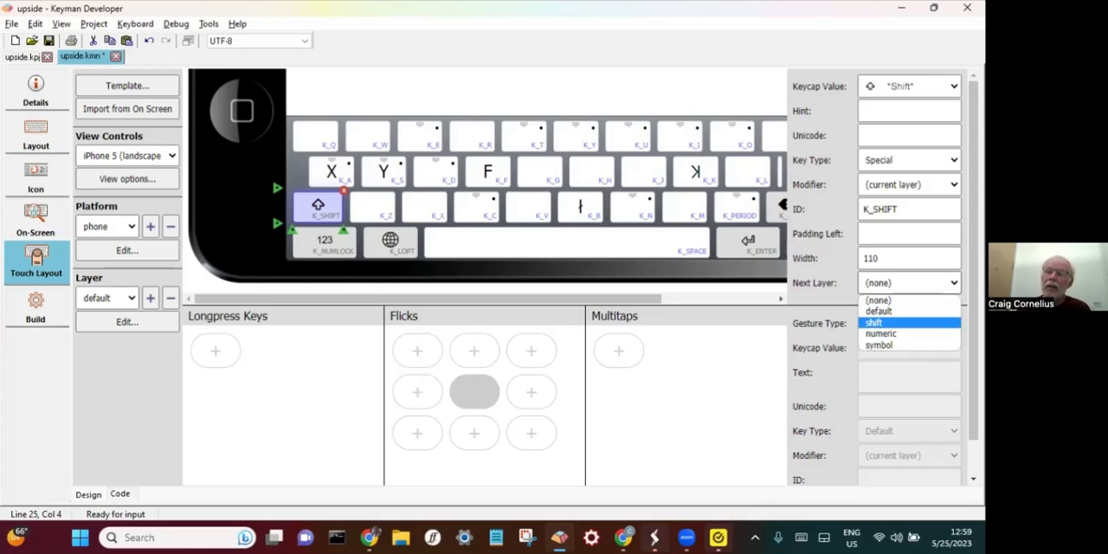
{"action": "key", "text": "Up"}
{"action": "key", "text": "Up"}
{"action": "key", "text": "Up"}
{"action": "left_click", "coordinate": [900, 322]}
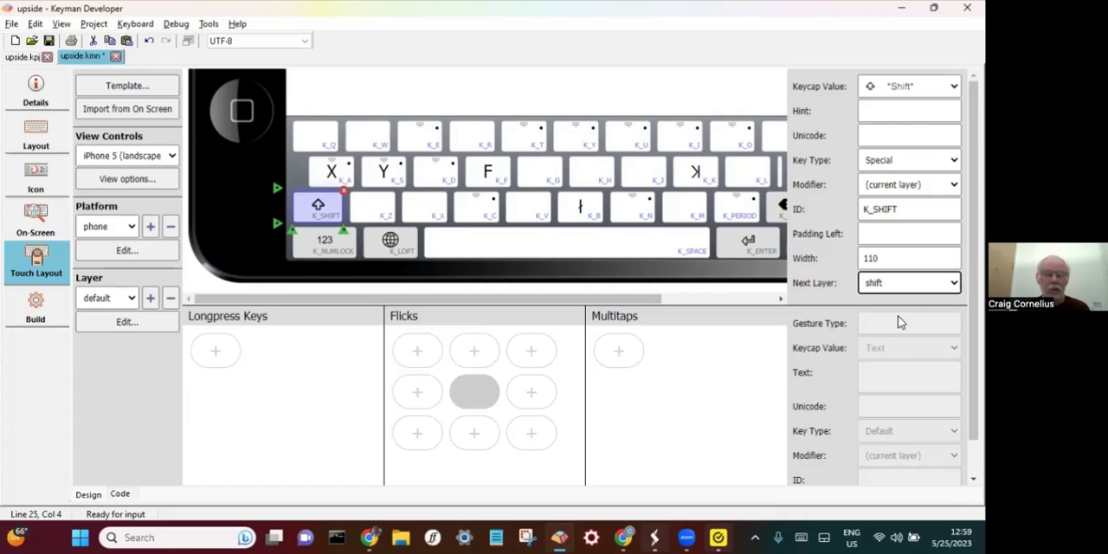
- Set the K_Z key's next layer to symbol in the phone's default layer
{"action": "left_click", "coordinate": [371, 206]}
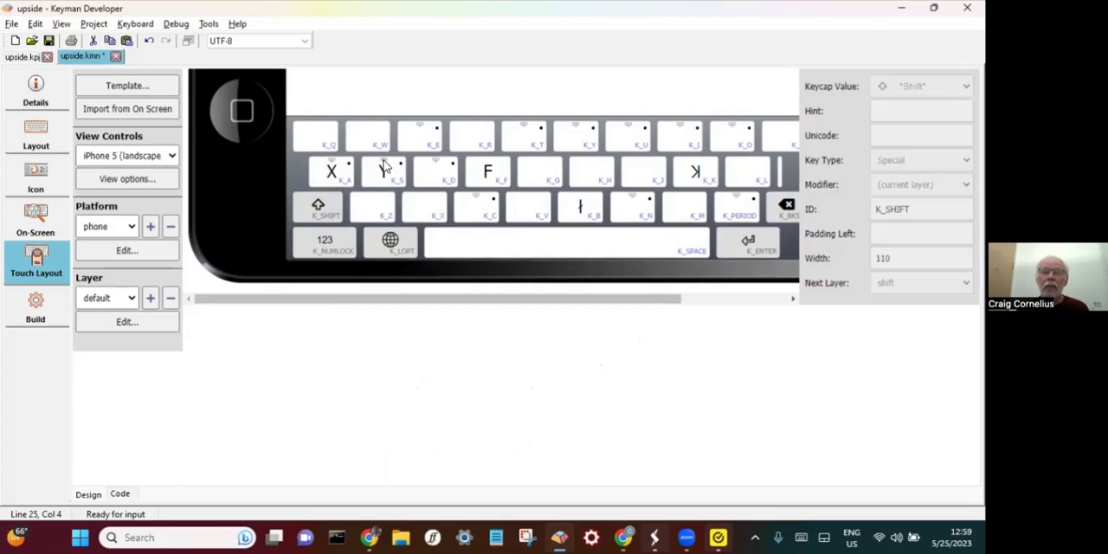
{"action": "left_click", "coordinate": [371, 208]}
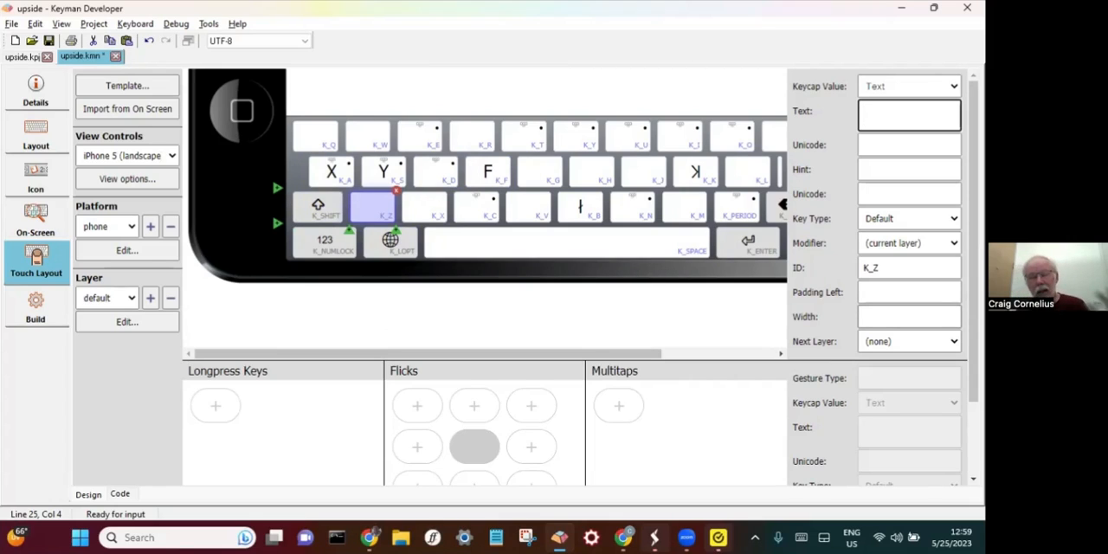
{"action": "left_click", "coordinate": [910, 341]}
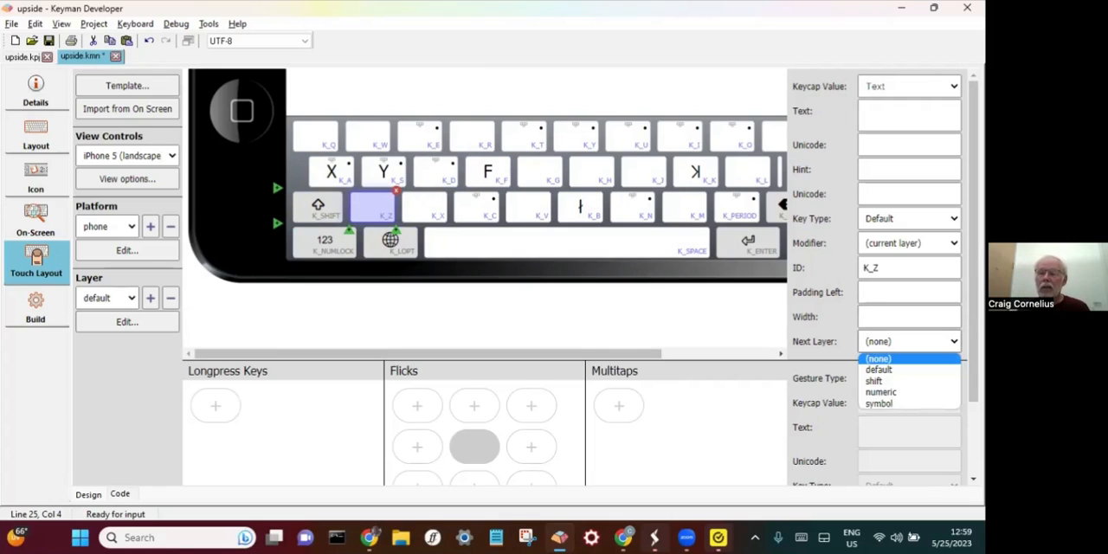
{"action": "left_click", "coordinate": [879, 403]}
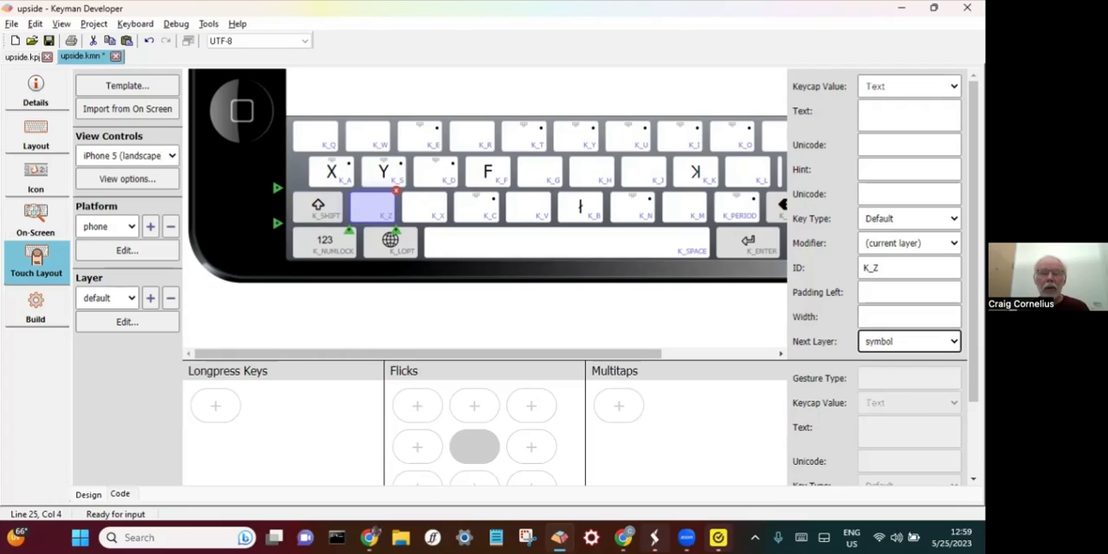
- Move the K_D key in front of K_Q in the top row and return it between K_S and K_F
{"action": "left_click", "coordinate": [429, 184]}
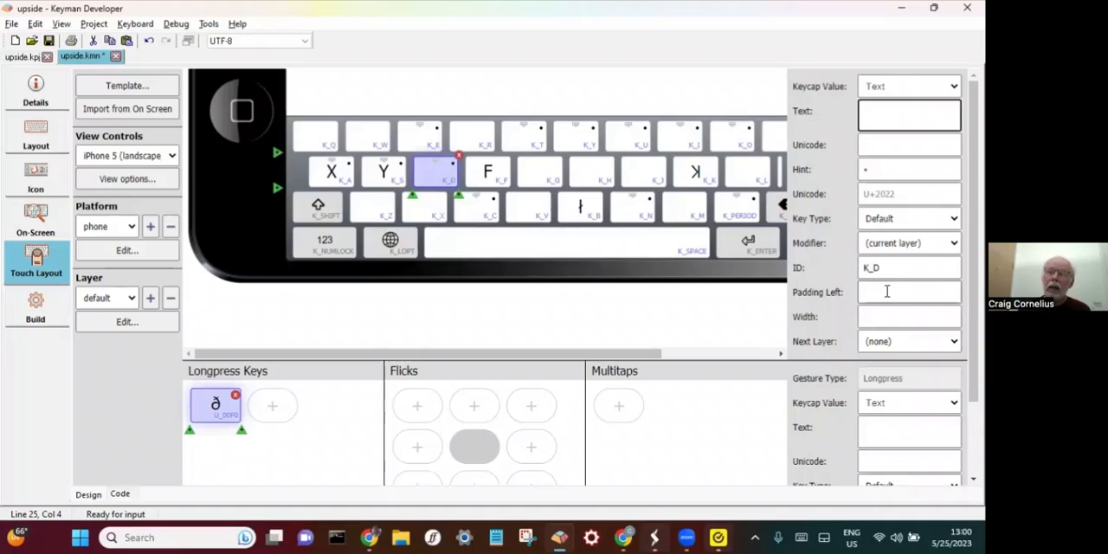
{"action": "left_click", "coordinate": [887, 291]}
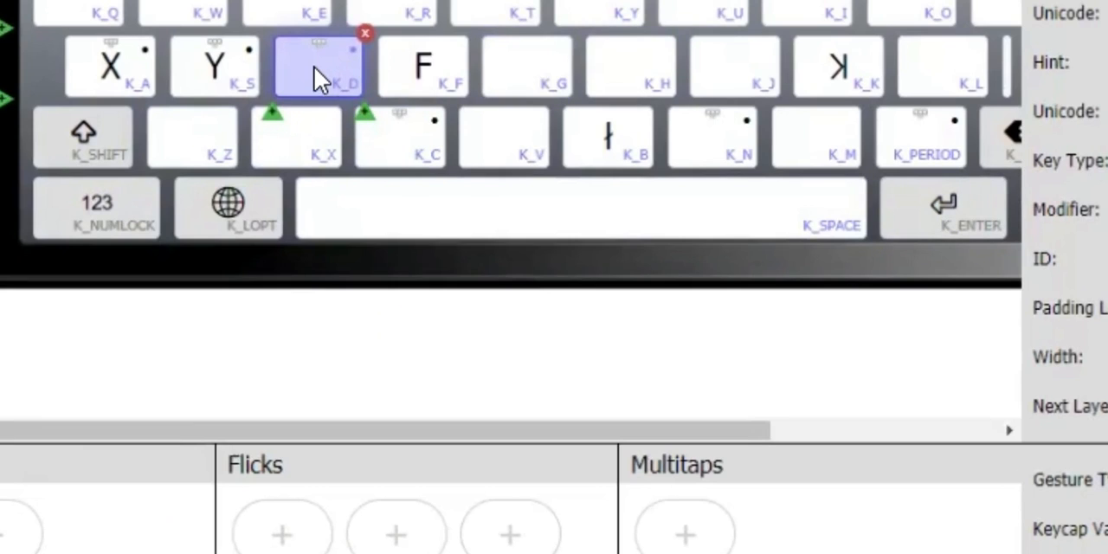
{"action": "left_click_drag", "start_coordinate": [314, 67], "coordinate": [72, 8]}
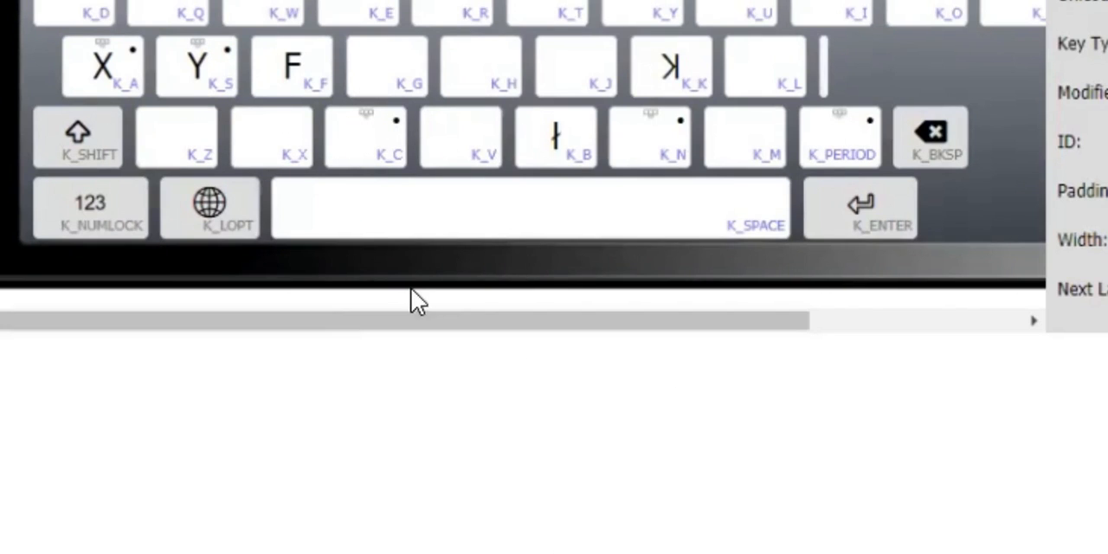
{"action": "left_click_drag", "start_coordinate": [75, 3], "coordinate": [272, 91]}
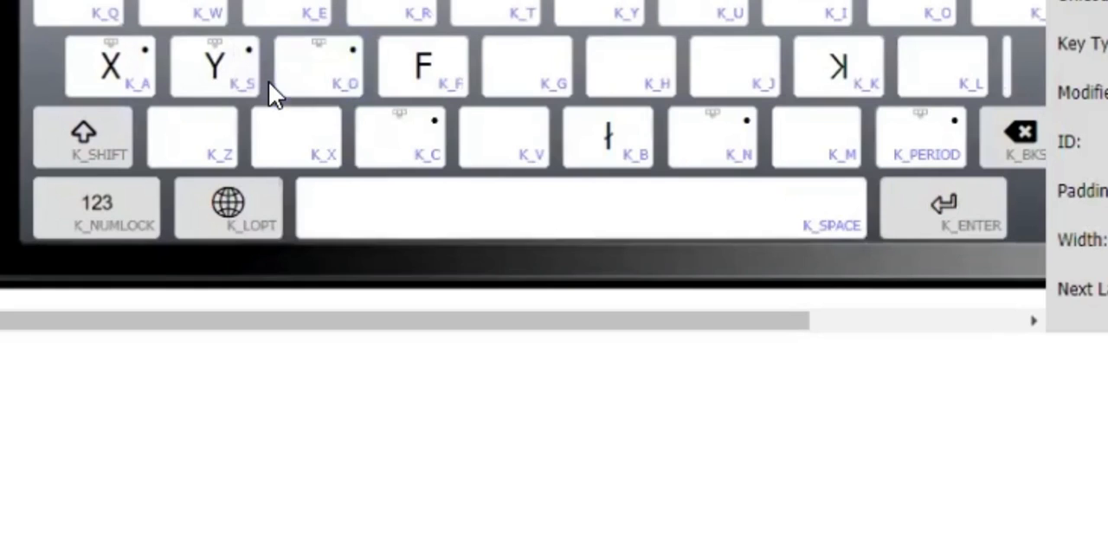
- Add a new key between K_D and K_F and delete it again
{"action": "left_click", "coordinate": [333, 69]}
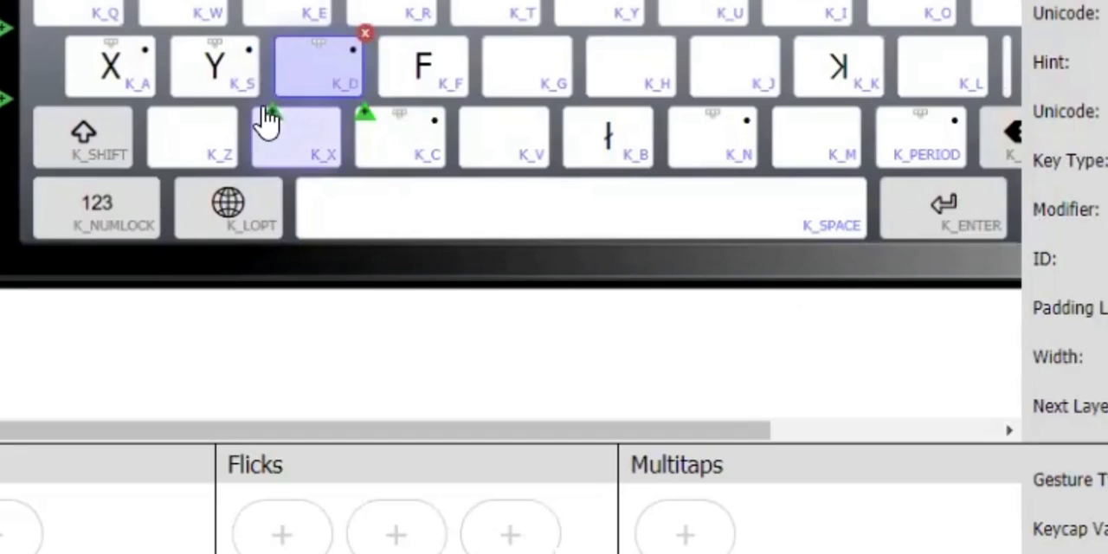
{"action": "left_click", "coordinate": [363, 116]}
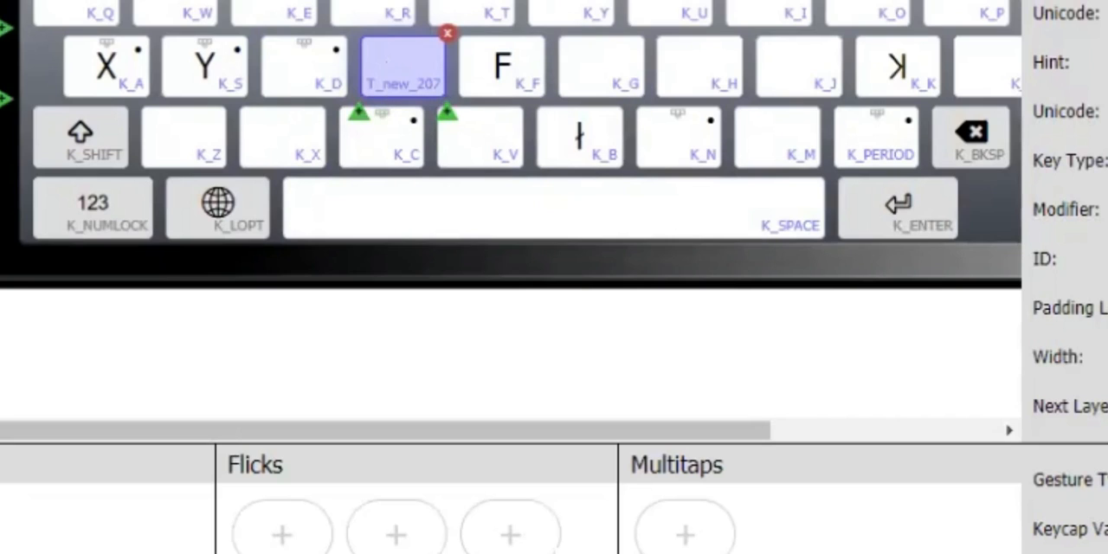
{"action": "left_click", "coordinate": [446, 36]}
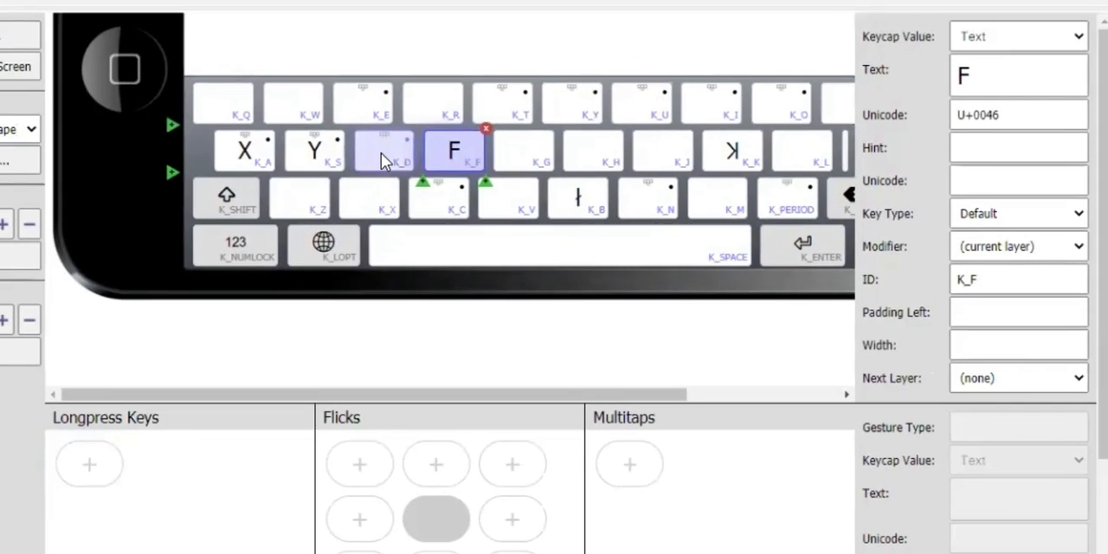
- Try a left padding of 50 on the K_D key and clear the value
{"action": "left_click", "coordinate": [302, 69]}
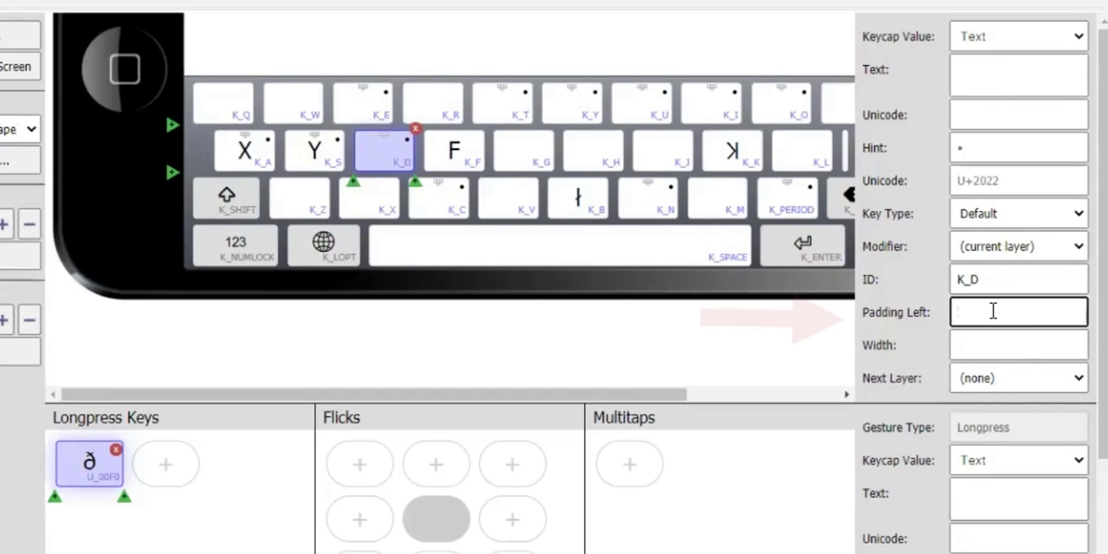
{"action": "type", "text": "50"}
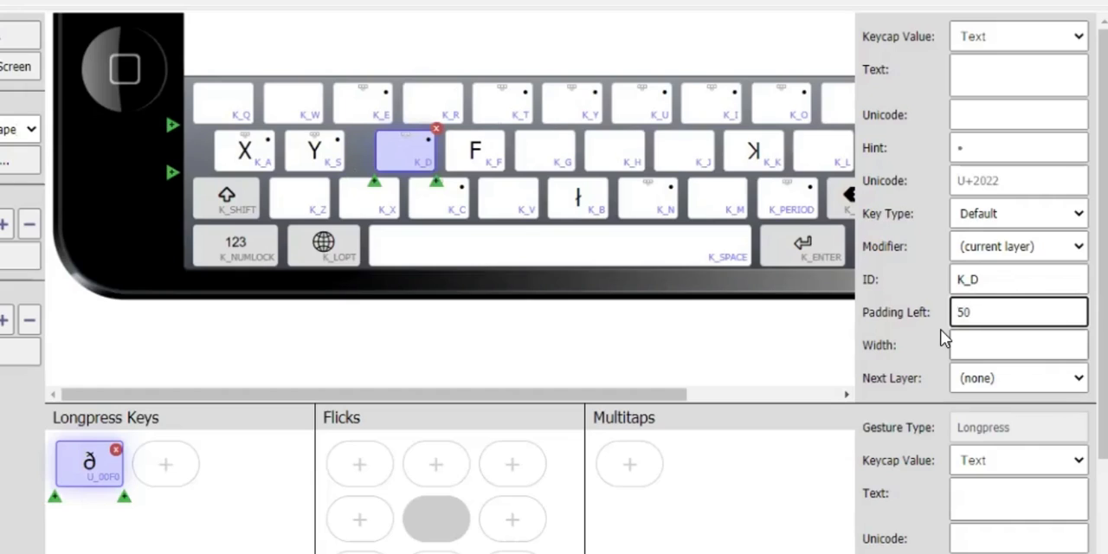
{"action": "key", "text": "BackSpace"}
{"action": "key", "text": "BackSpace"}
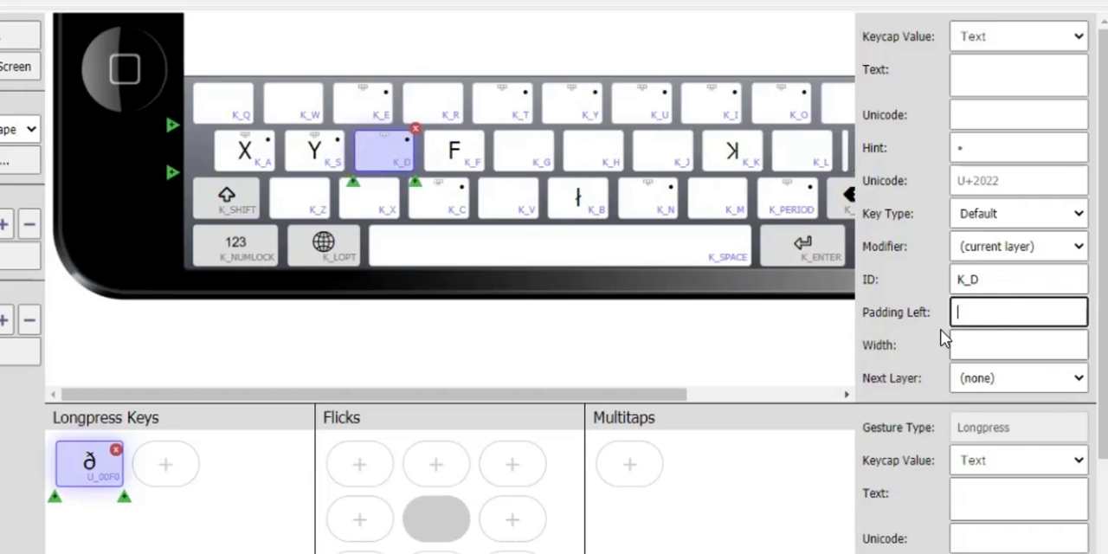
- Try widths of 100, 15 and 150 on the K_D key and clear the width
{"action": "left_click", "coordinate": [996, 344]}
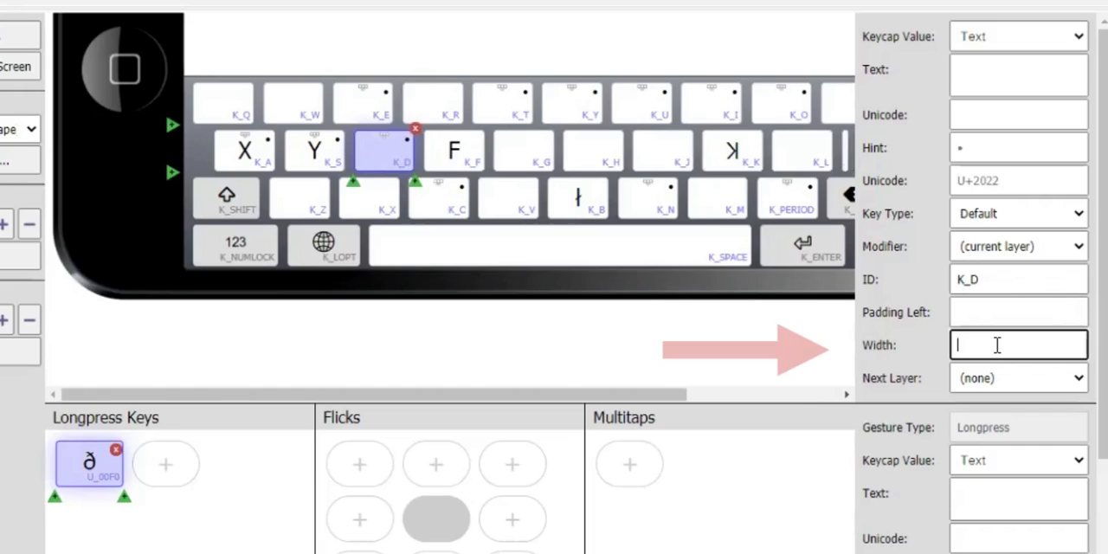
{"action": "type", "text": "100"}
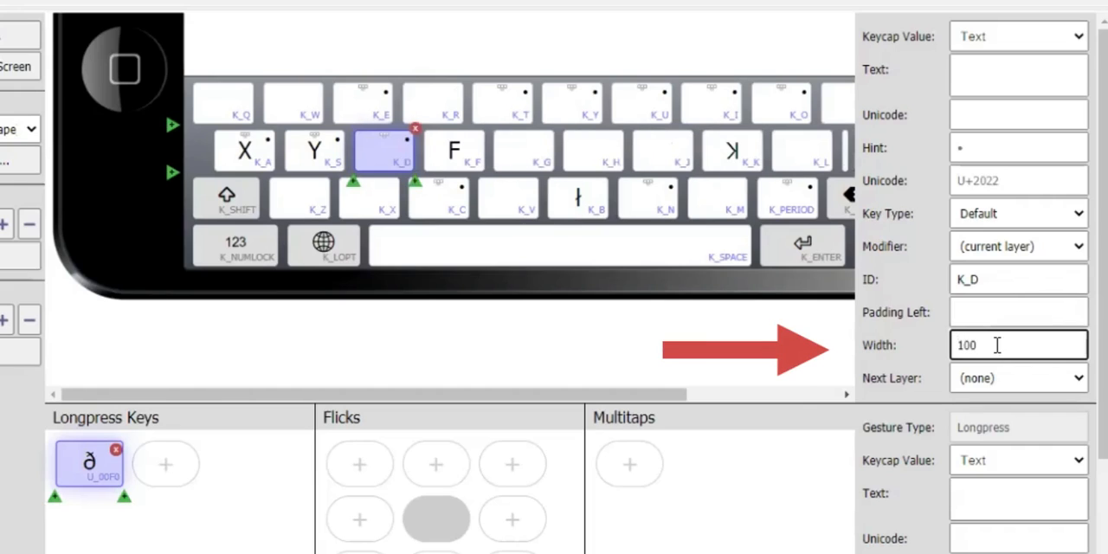
{"action": "key", "text": "BackSpace"}
{"action": "key", "text": "BackSpace"}
{"action": "key", "text": "BackSpace"}
{"action": "type", "text": "15"}
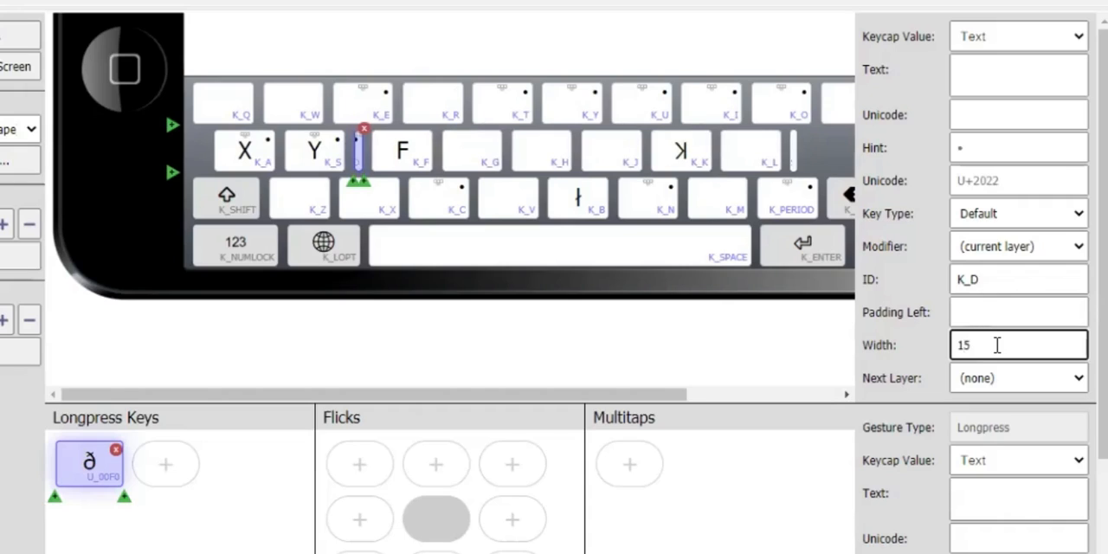
{"action": "type", "text": "0"}
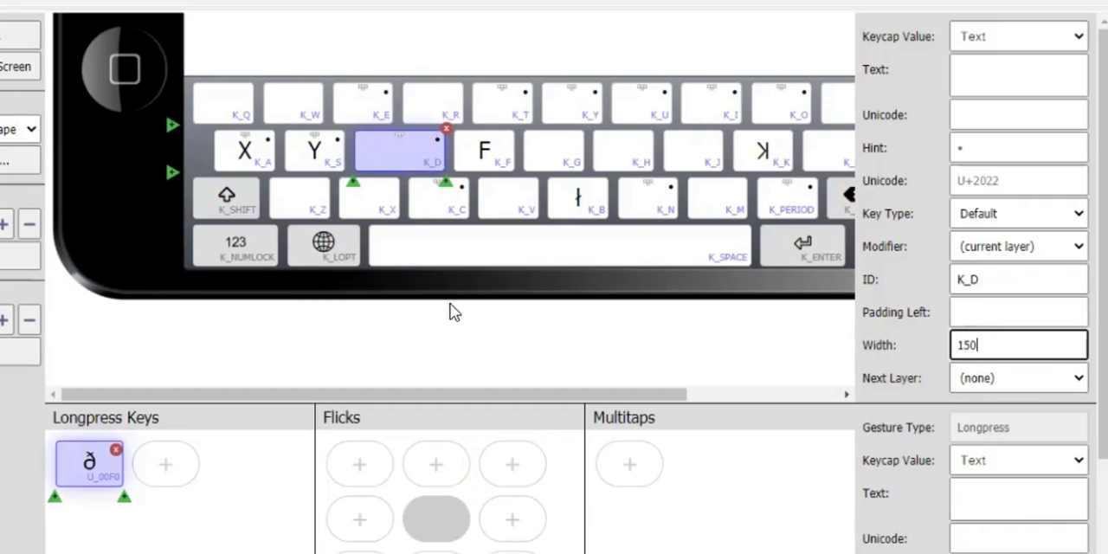
{"action": "key", "text": "BackSpace"}
{"action": "key", "text": "BackSpace"}
{"action": "key", "text": "BackSpace"}
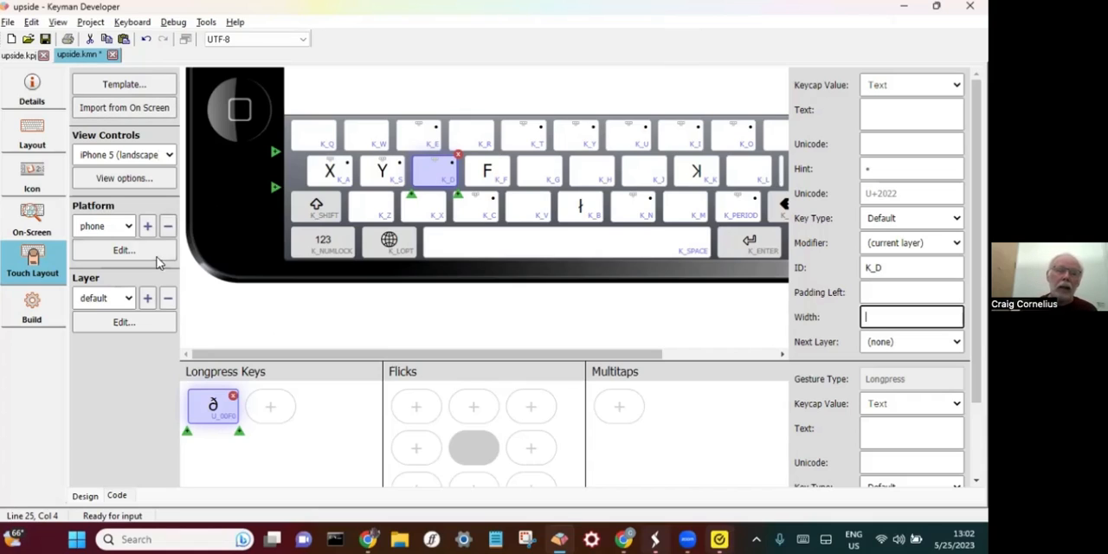
- Show the phone's shift layer and view the next-layer choices for its x key (K_A) without changing the setting
{"action": "left_click", "coordinate": [126, 299]}
{"action": "left_click", "coordinate": [119, 328]}
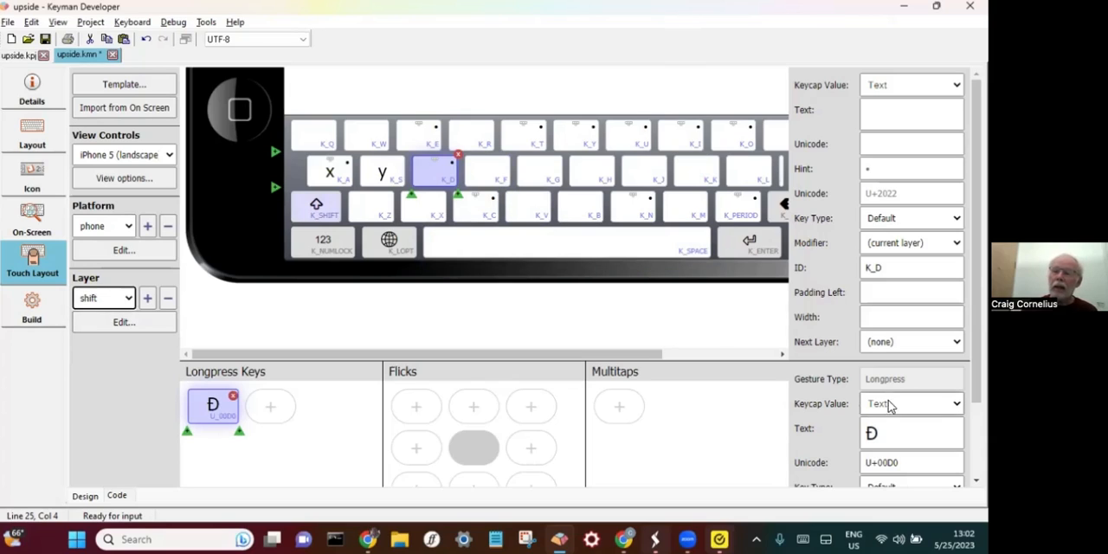
{"action": "left_click", "coordinate": [497, 177]}
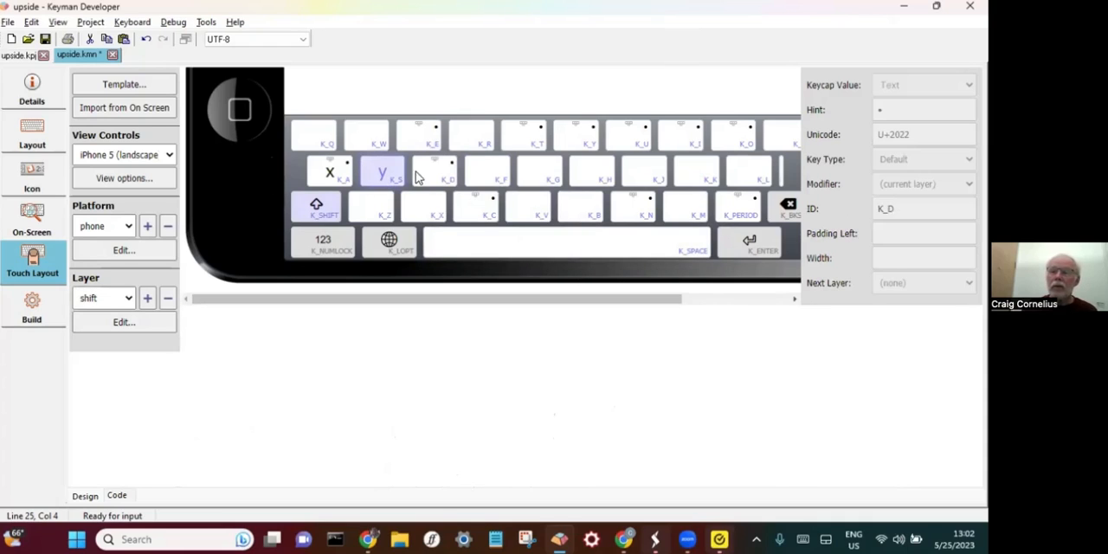
{"action": "left_click", "coordinate": [329, 173]}
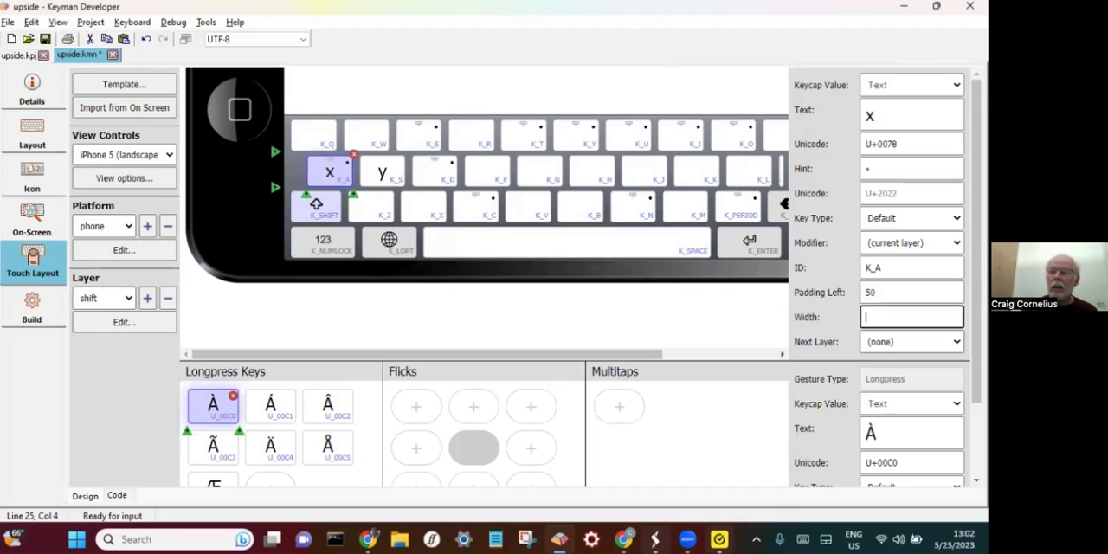
{"action": "left_click", "coordinate": [908, 341]}
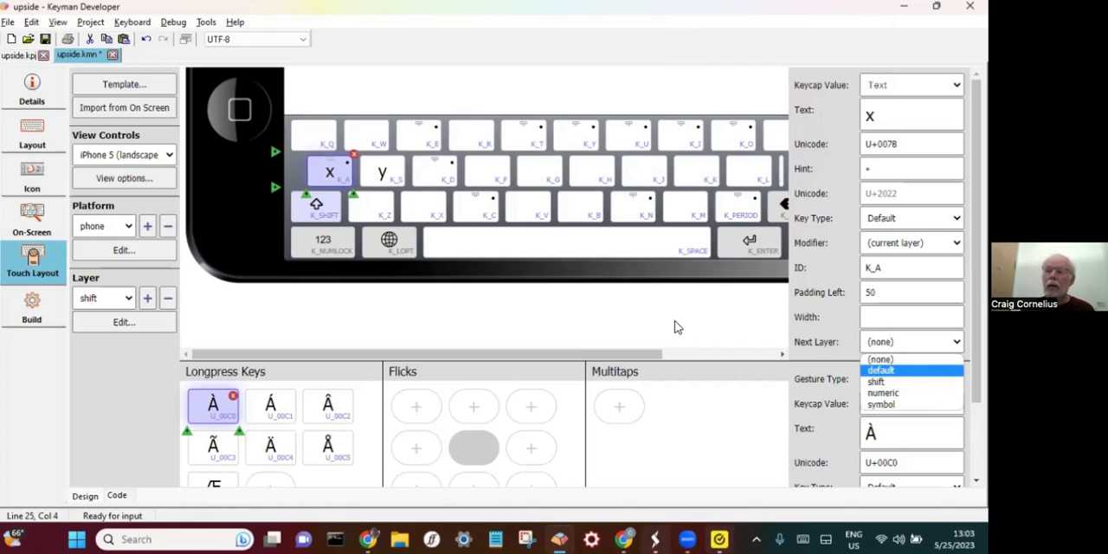
{"action": "left_click", "coordinate": [760, 328]}
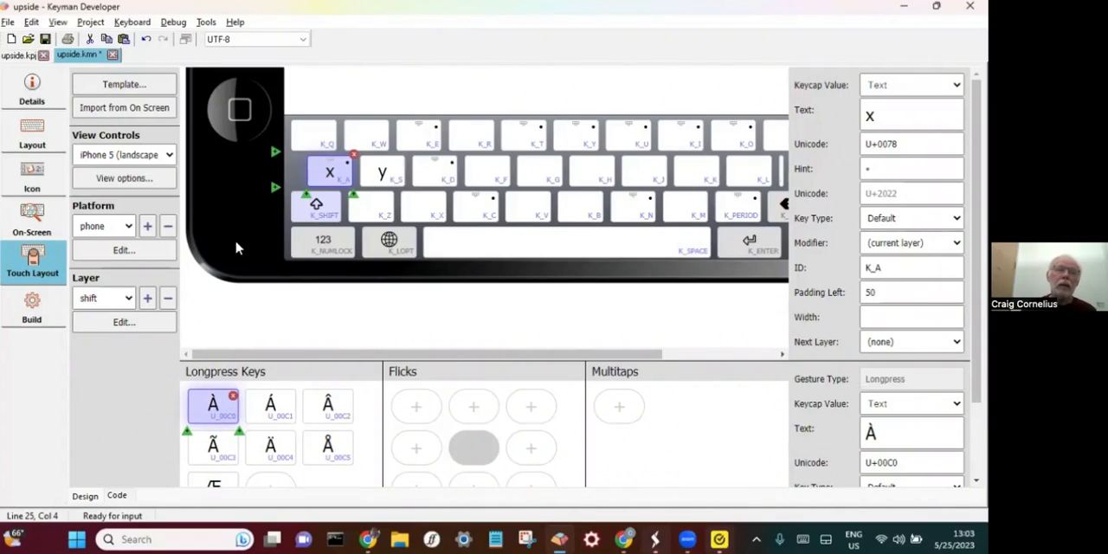
- Save the upside keyboard and compile it
{"action": "key", "text": "ctrl+s"}
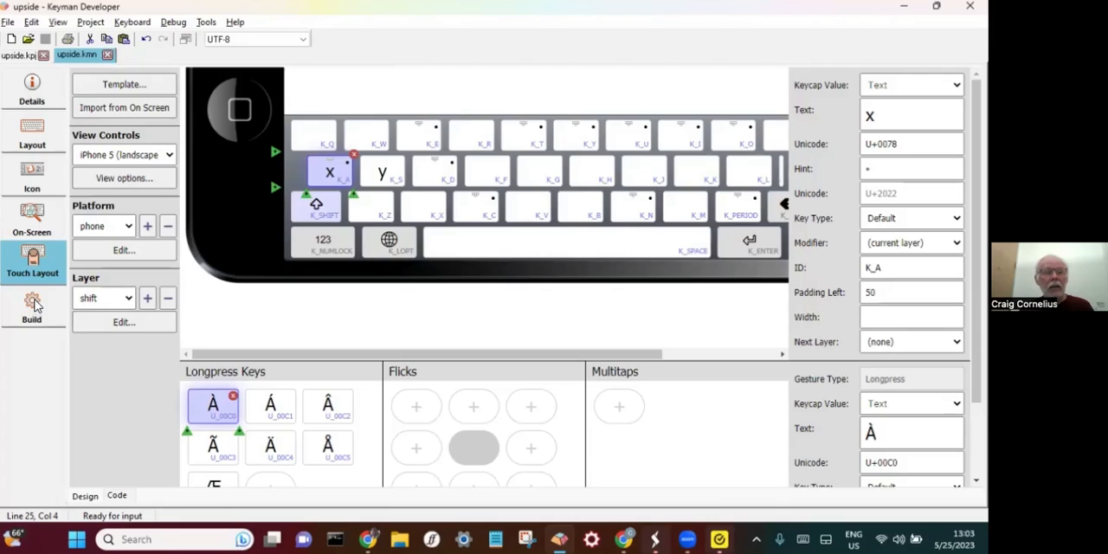
{"action": "left_click", "coordinate": [32, 305]}
{"action": "left_click", "coordinate": [154, 122]}
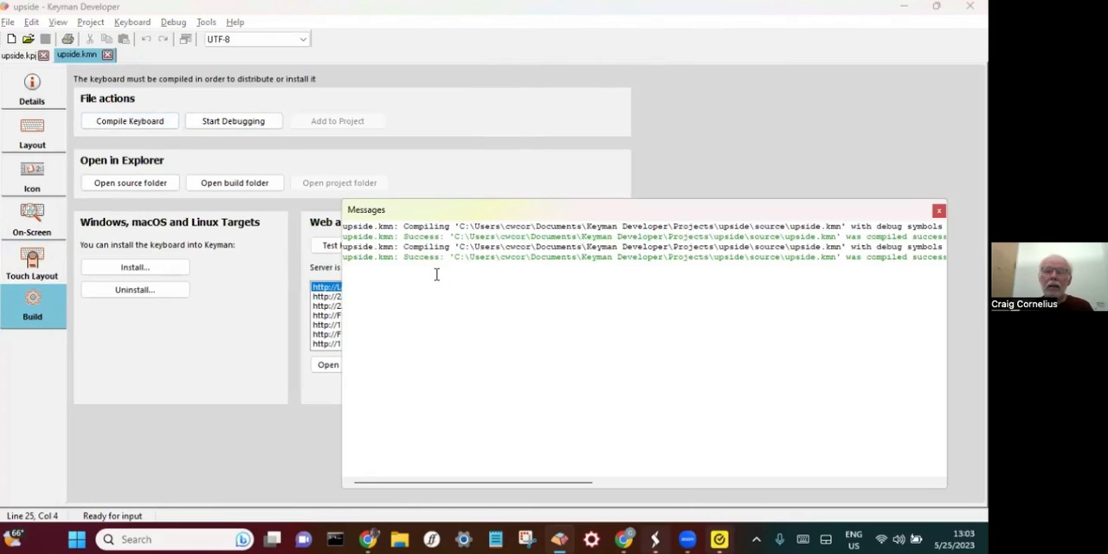
{"action": "left_click", "coordinate": [142, 23]}
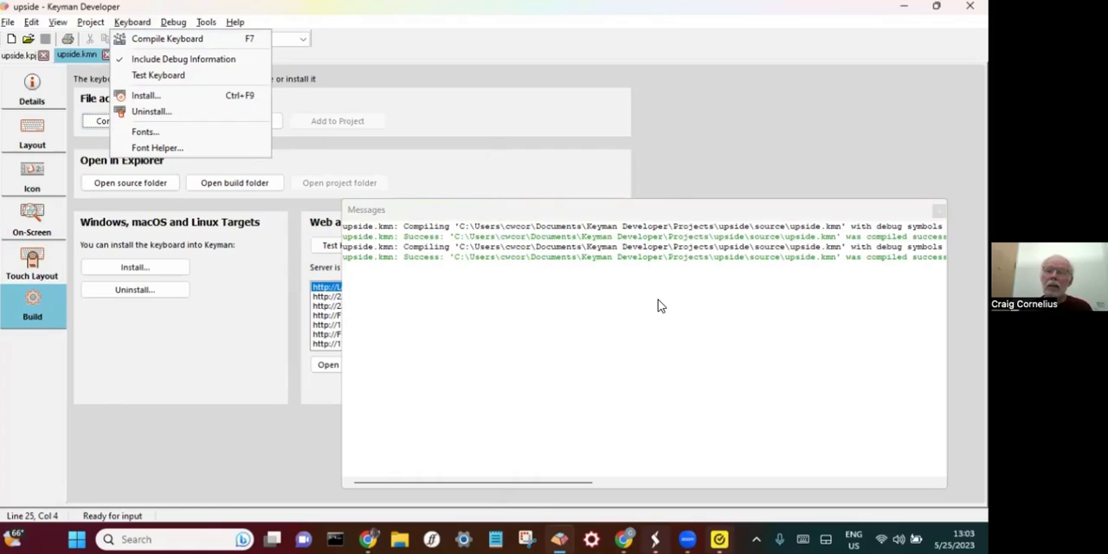
{"action": "left_click", "coordinate": [611, 337]}
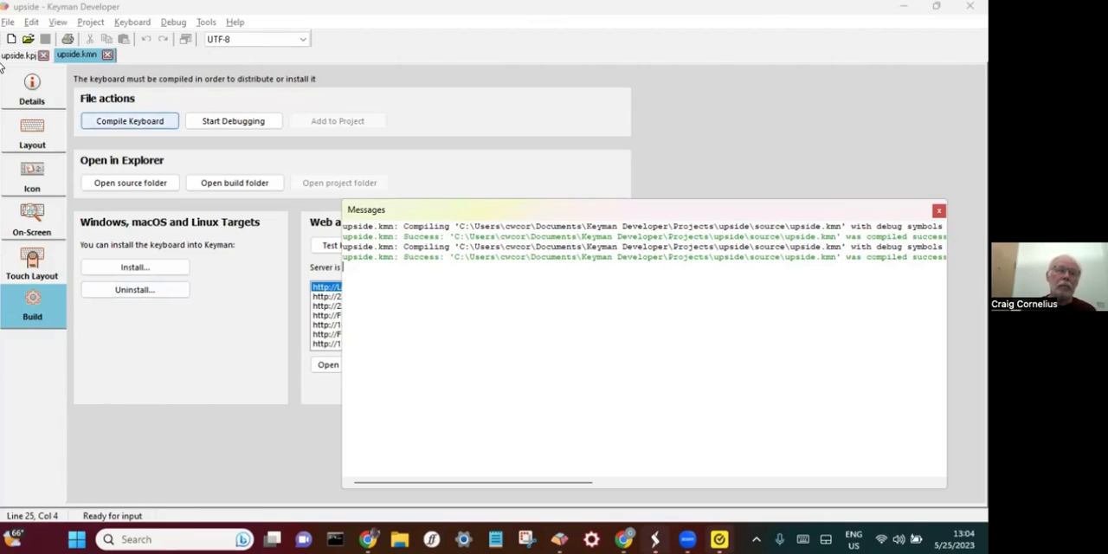
- Open the information page of the upside.kpj project and close the compile messages
{"action": "left_click", "coordinate": [18, 55]}
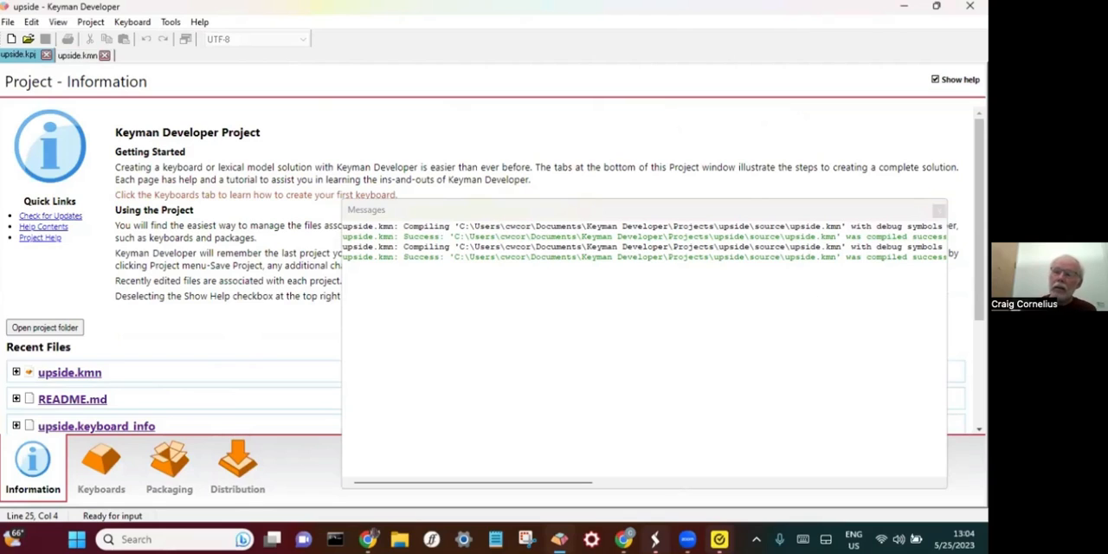
{"action": "left_click", "coordinate": [939, 210]}
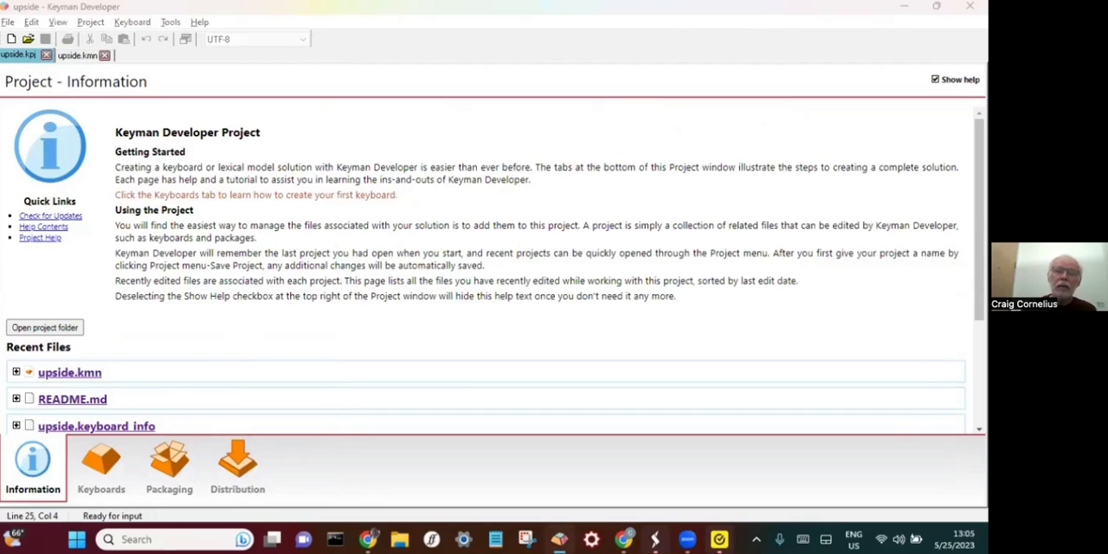
- Switch to the KB train 105: Mobile slides in Chrome and review slides 6 to 8 on browser testing and other checks
{"action": "key", "text": "alt+Tab"}
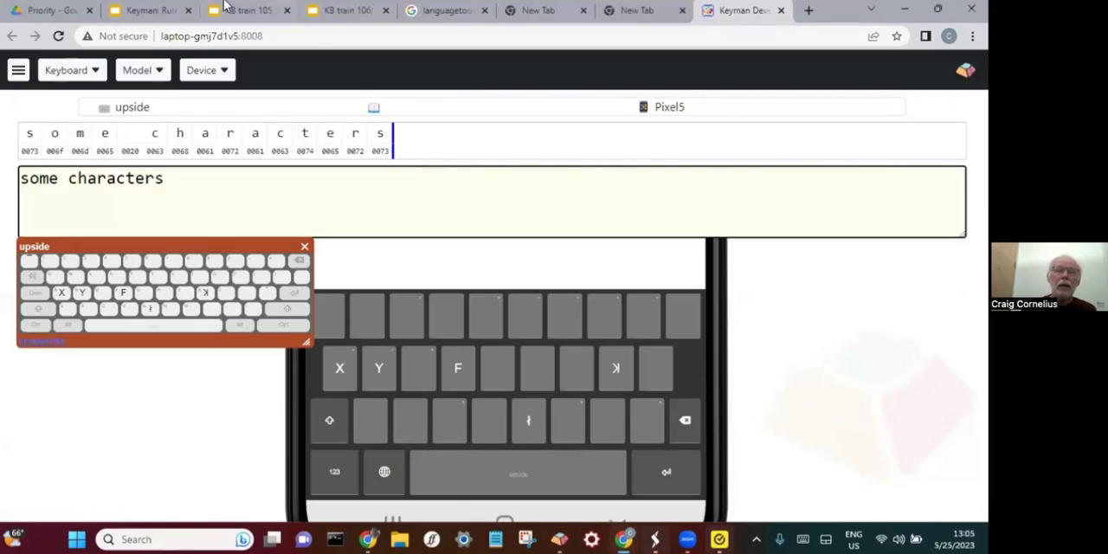
{"action": "left_click", "coordinate": [249, 10]}
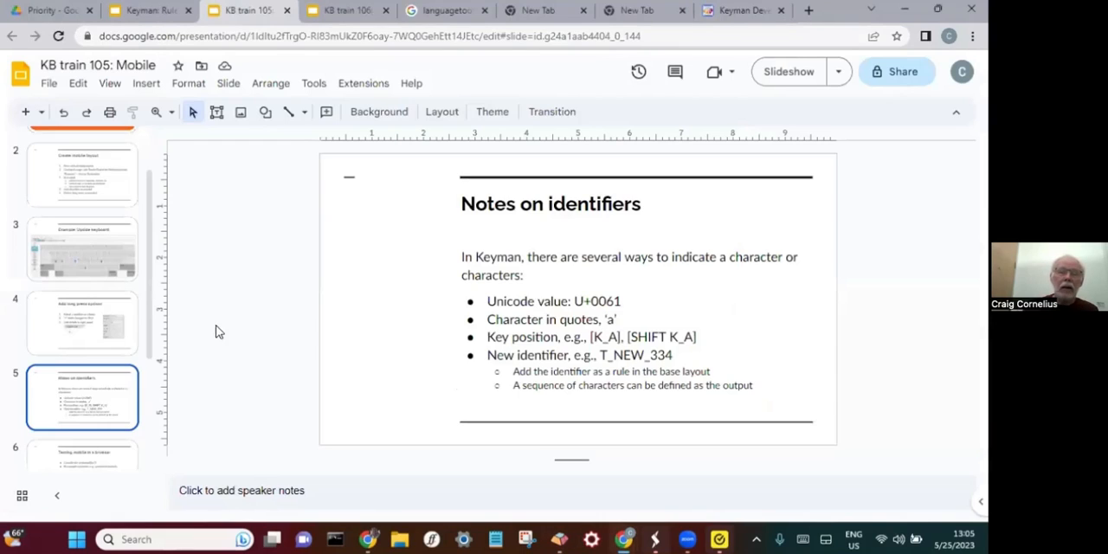
{"action": "scroll", "coordinate": [111, 335], "scroll_direction": "down", "scroll_amount": 2}
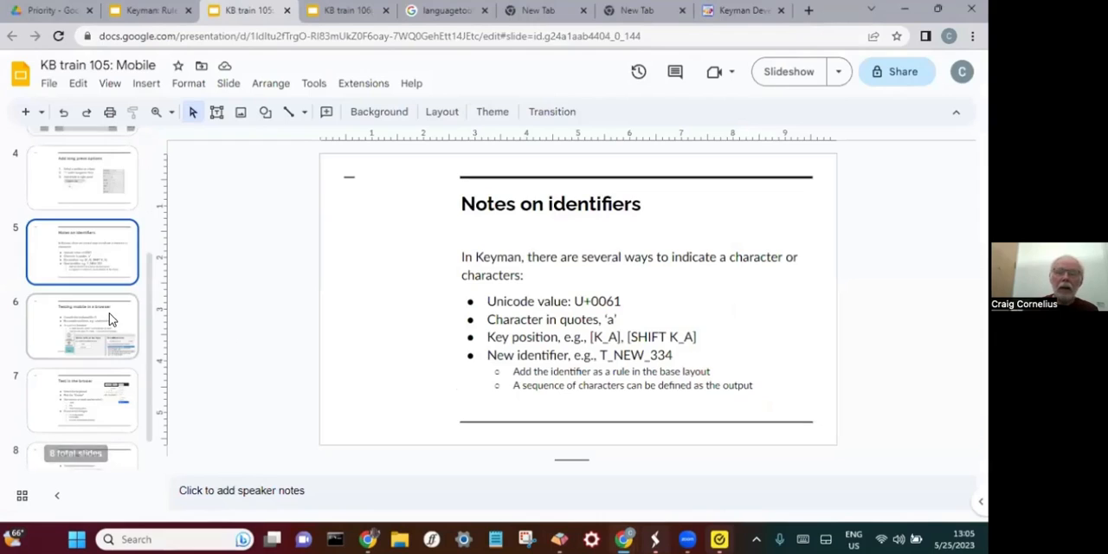
{"action": "left_click", "coordinate": [109, 321]}
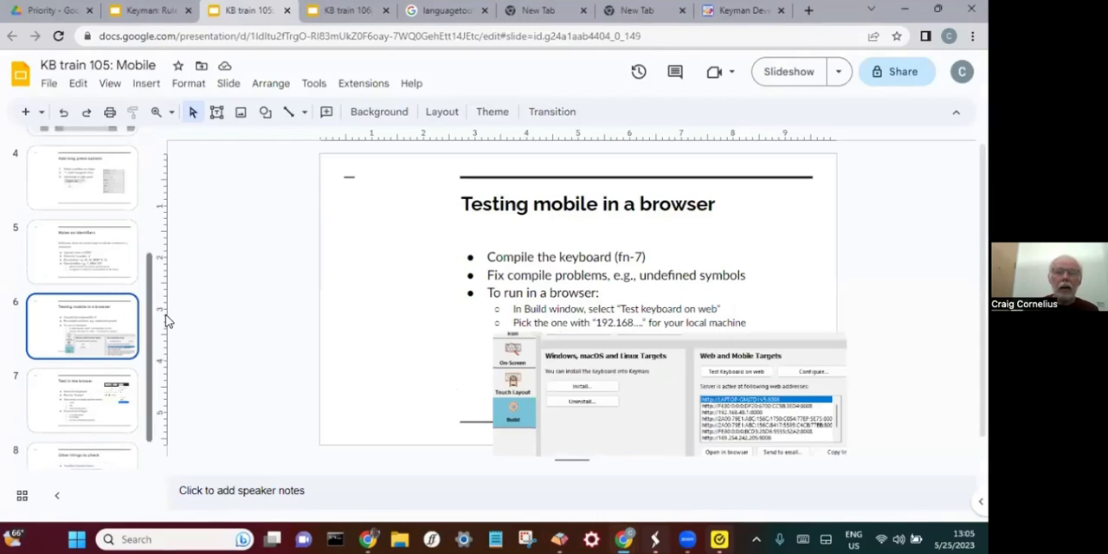
{"action": "left_click", "coordinate": [94, 395]}
{"action": "scroll", "coordinate": [89, 407], "scroll_direction": "down", "scroll_amount": 1}
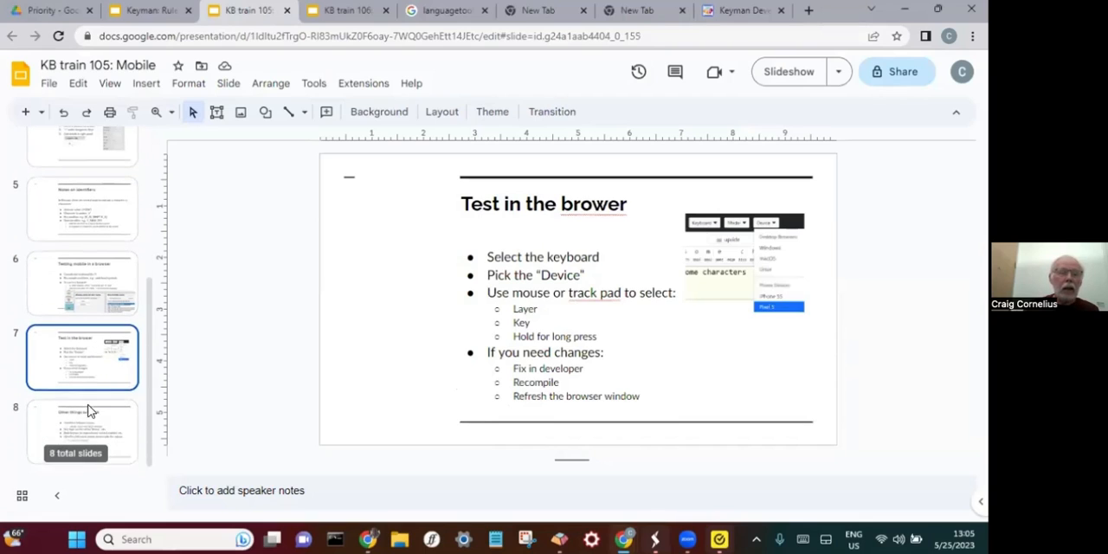
{"action": "left_click", "coordinate": [97, 414]}
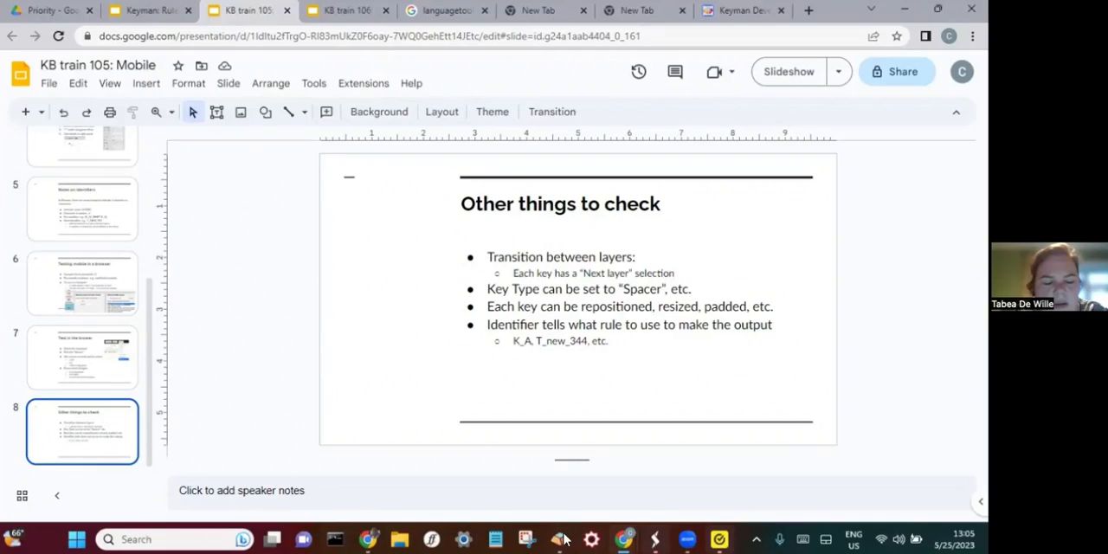
- Switch to Keyman Developer, compare upside.kmn's layout rules with its on-screen keyboard, and show the touch layout
{"action": "mouse_move", "coordinate": [559, 541]}
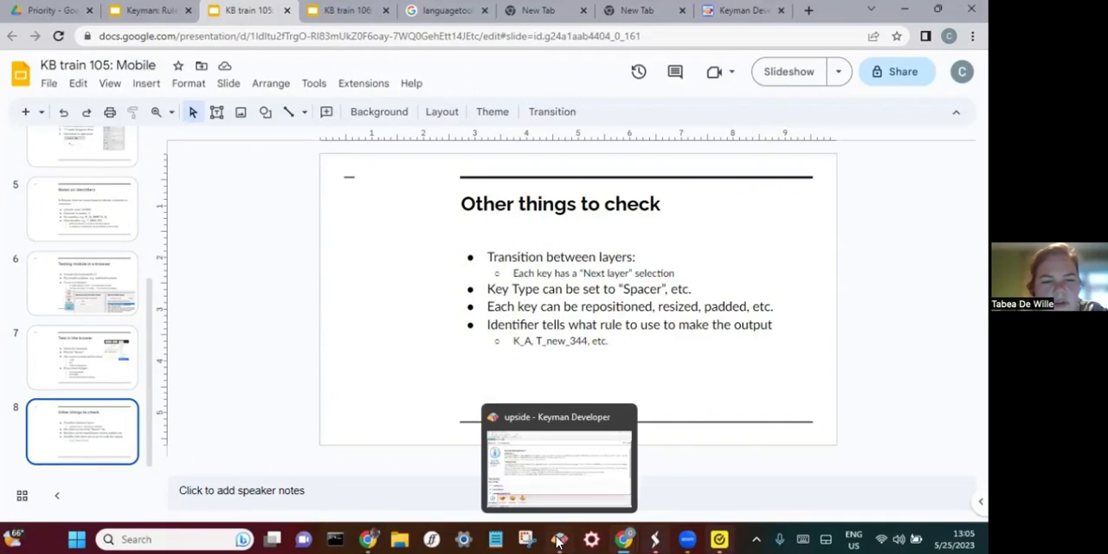
{"action": "left_click", "coordinate": [558, 541]}
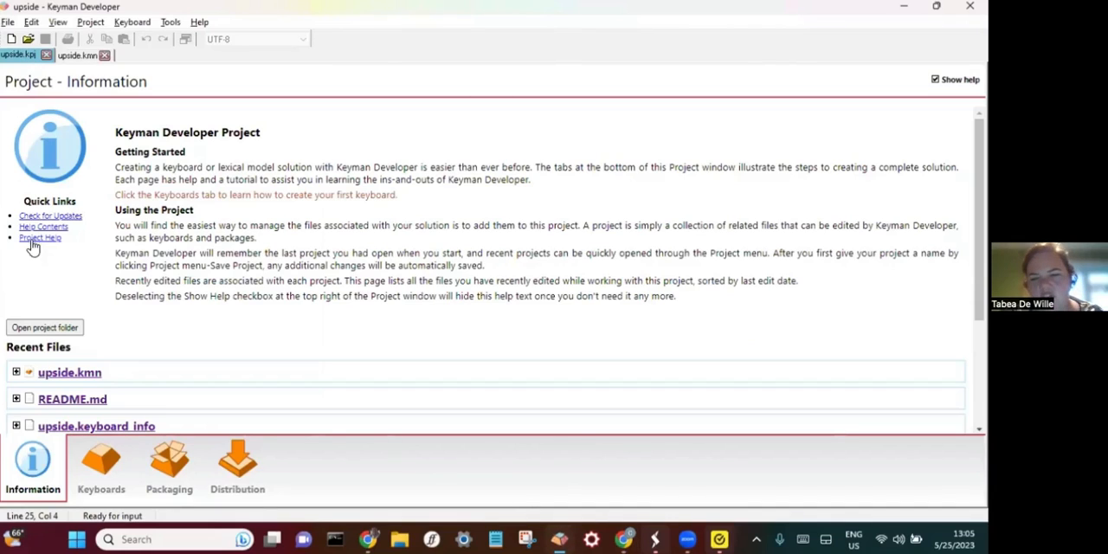
{"action": "left_click", "coordinate": [77, 54]}
{"action": "left_click", "coordinate": [31, 131]}
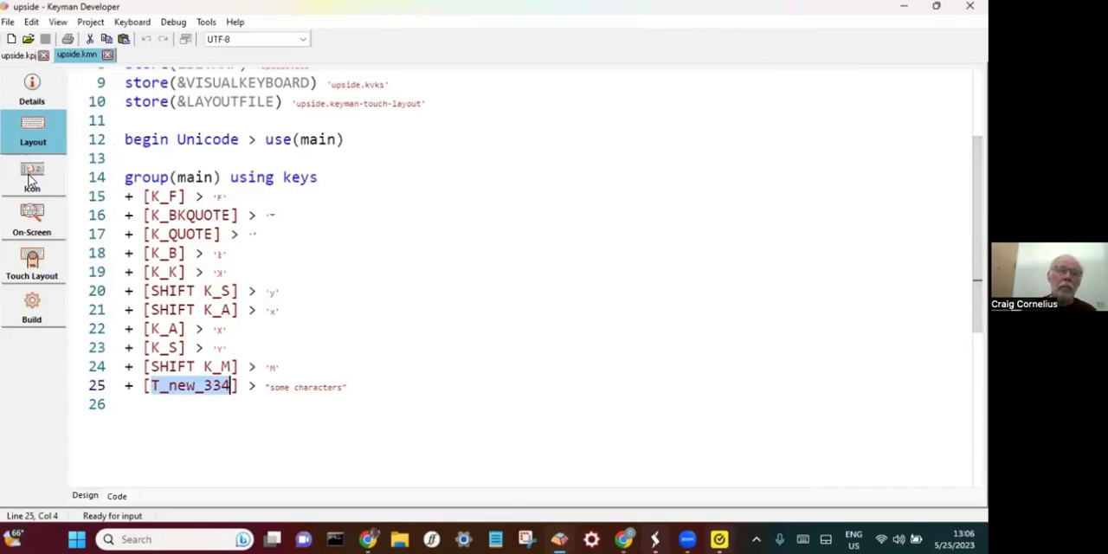
{"action": "left_click", "coordinate": [32, 214]}
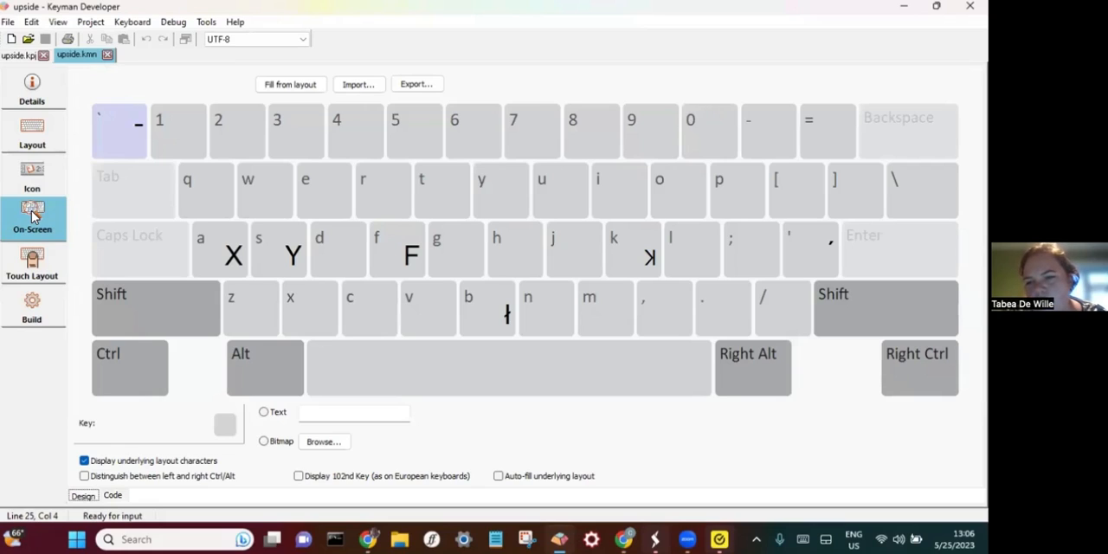
{"action": "left_click", "coordinate": [33, 130]}
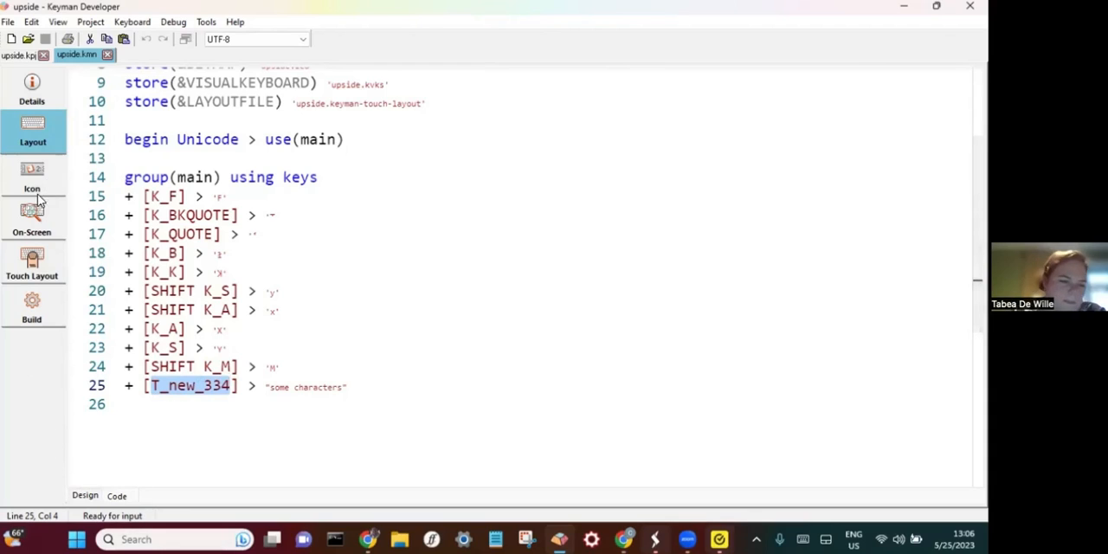
{"action": "left_click", "coordinate": [47, 221]}
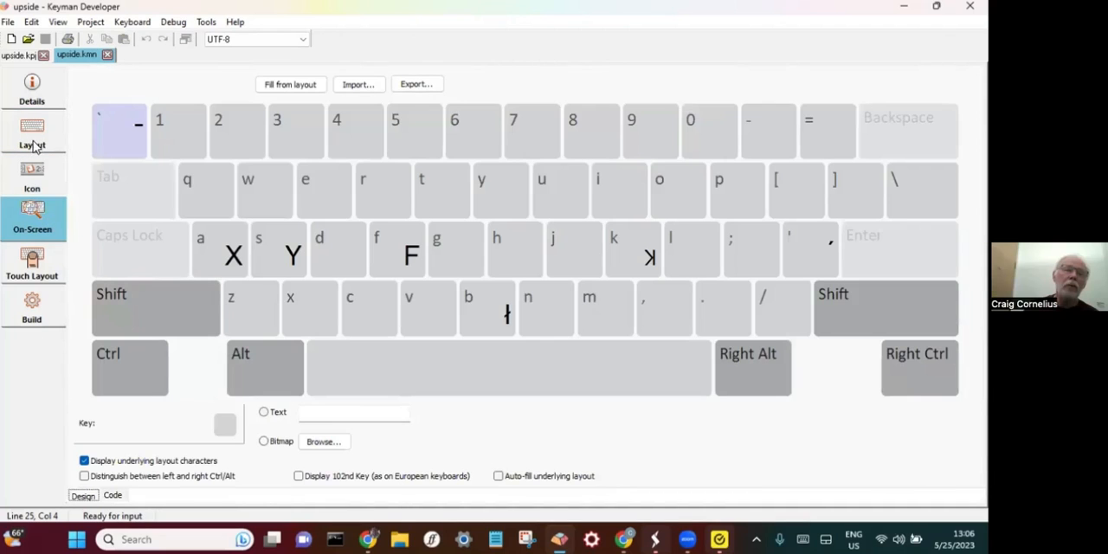
{"action": "left_click", "coordinate": [35, 130]}
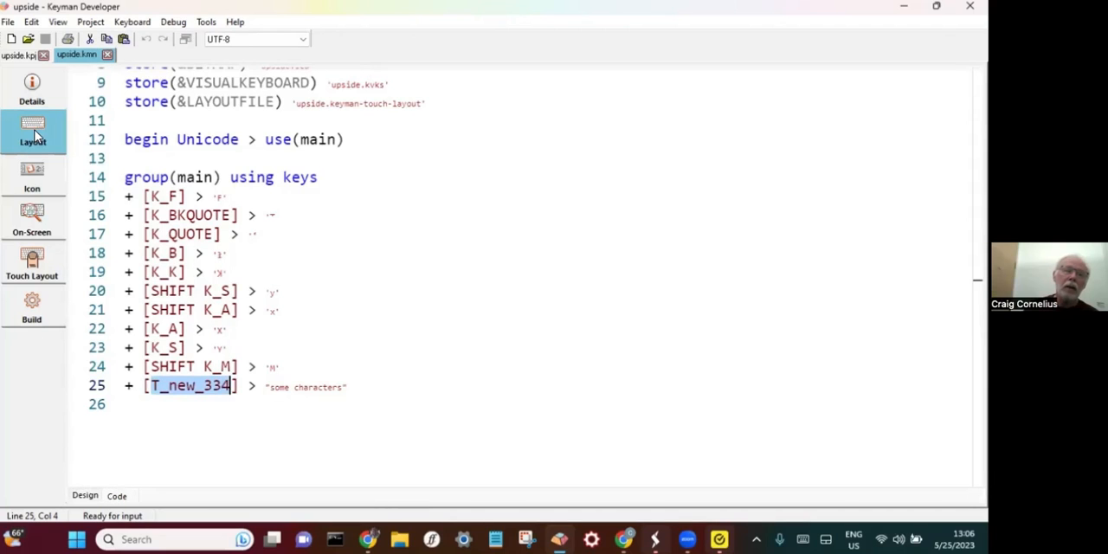
{"action": "left_click", "coordinate": [31, 213]}
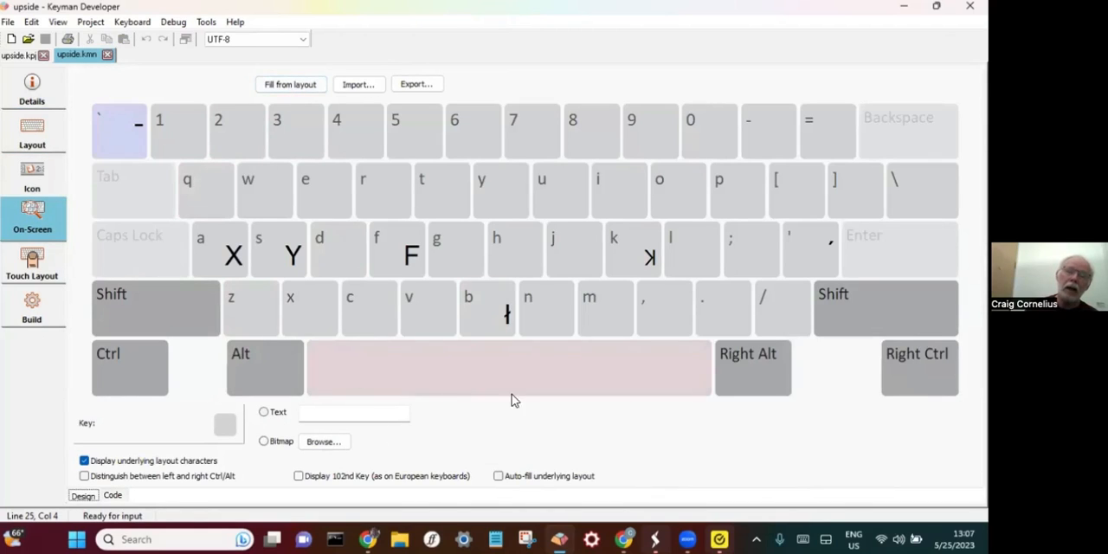
{"action": "left_click", "coordinate": [38, 264]}
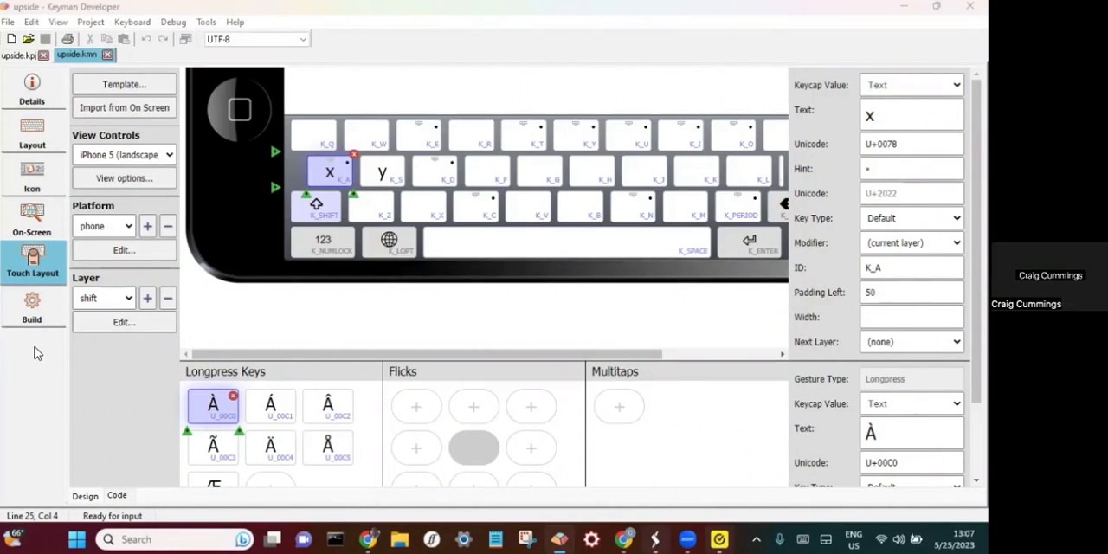
- Switch to the upside web test page in Chrome, move the floating keyboard lower and enter Y with the Pixel5 keyboard
{"action": "key", "text": "alt+Tab"}
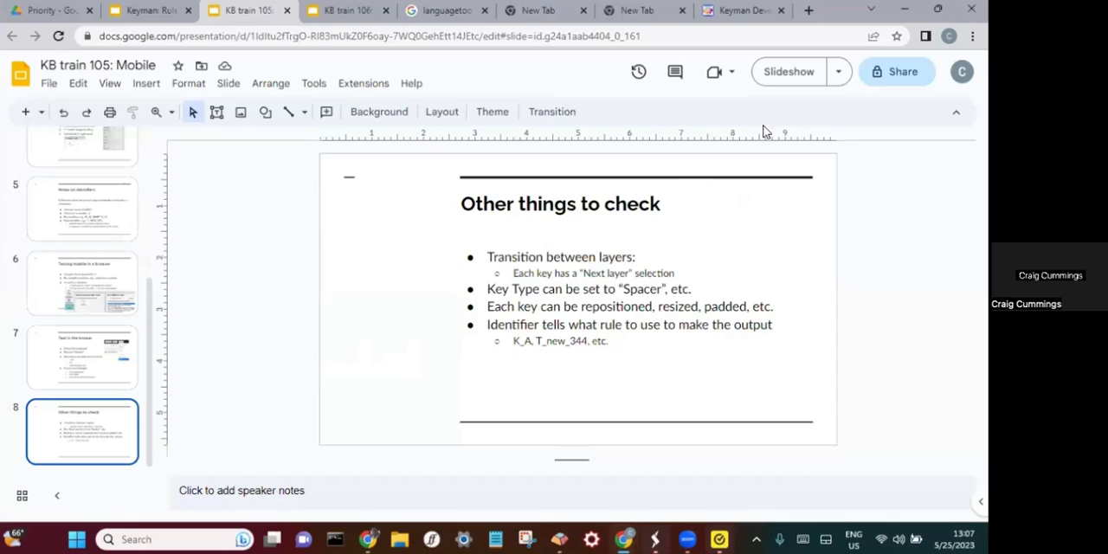
{"action": "left_click", "coordinate": [742, 12]}
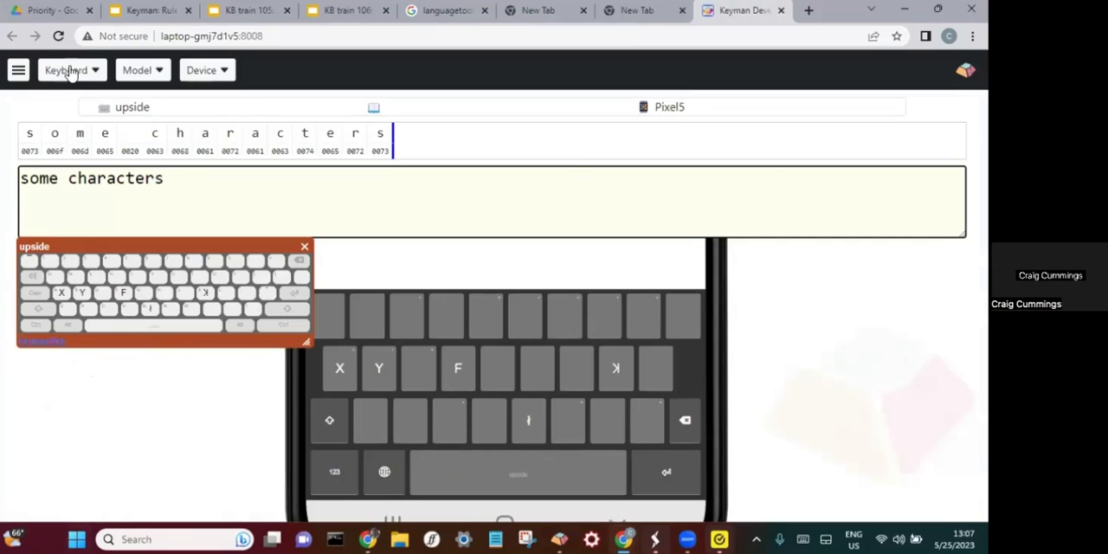
{"action": "left_click", "coordinate": [204, 71]}
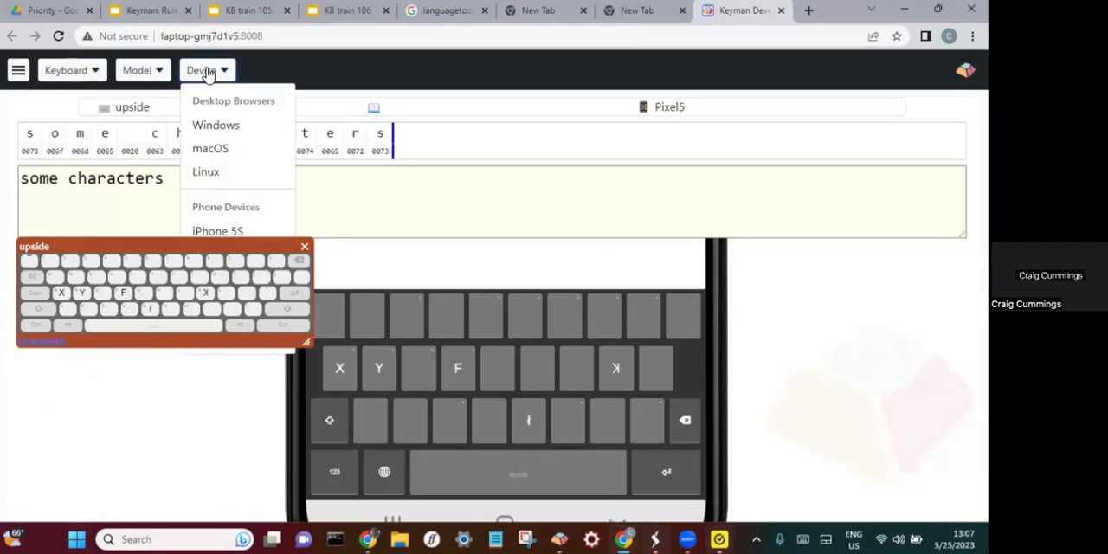
{"action": "left_click_drag", "start_coordinate": [277, 243], "coordinate": [261, 397]}
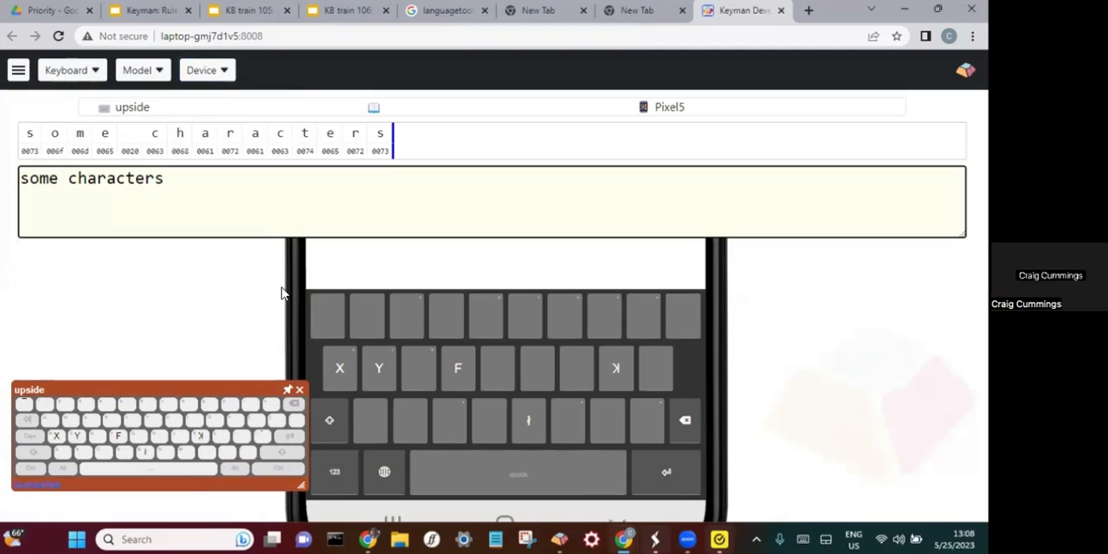
{"action": "left_click", "coordinate": [379, 368]}
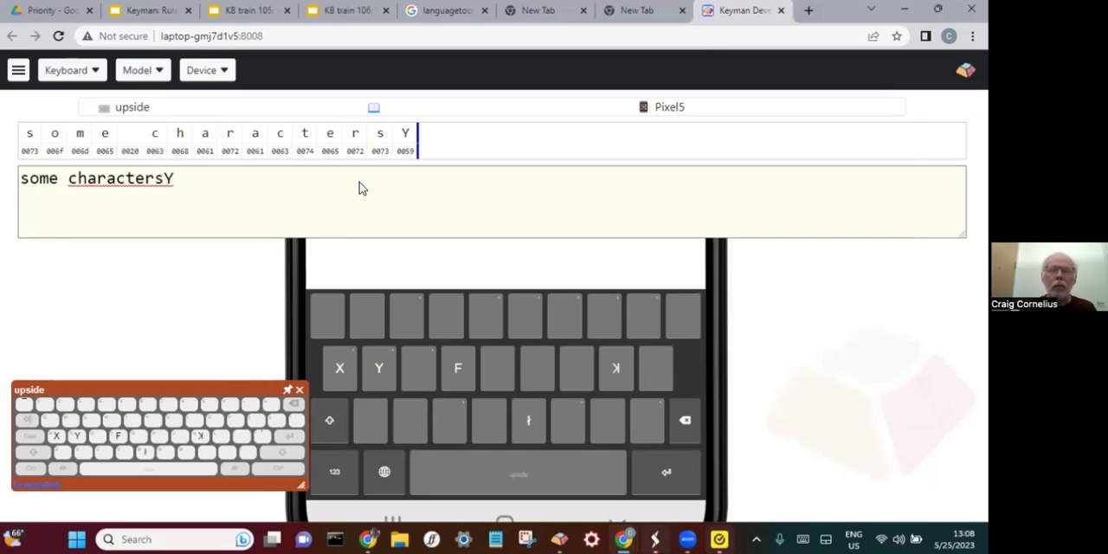
- Switch to Keyman Developer and start the web test of the upside keyboard from its build page
{"action": "key", "text": "alt+Tab"}
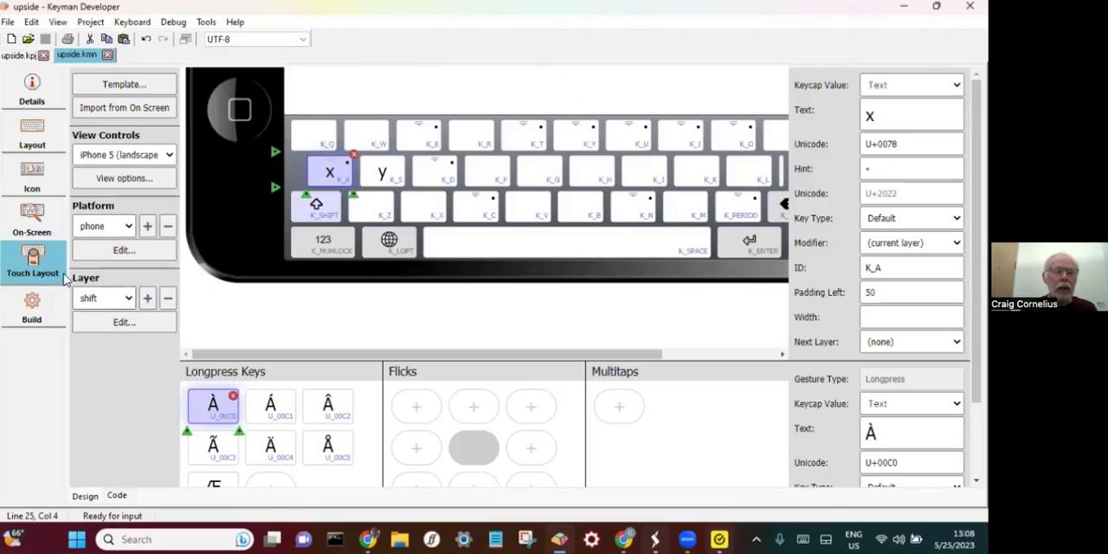
{"action": "left_click", "coordinate": [33, 309]}
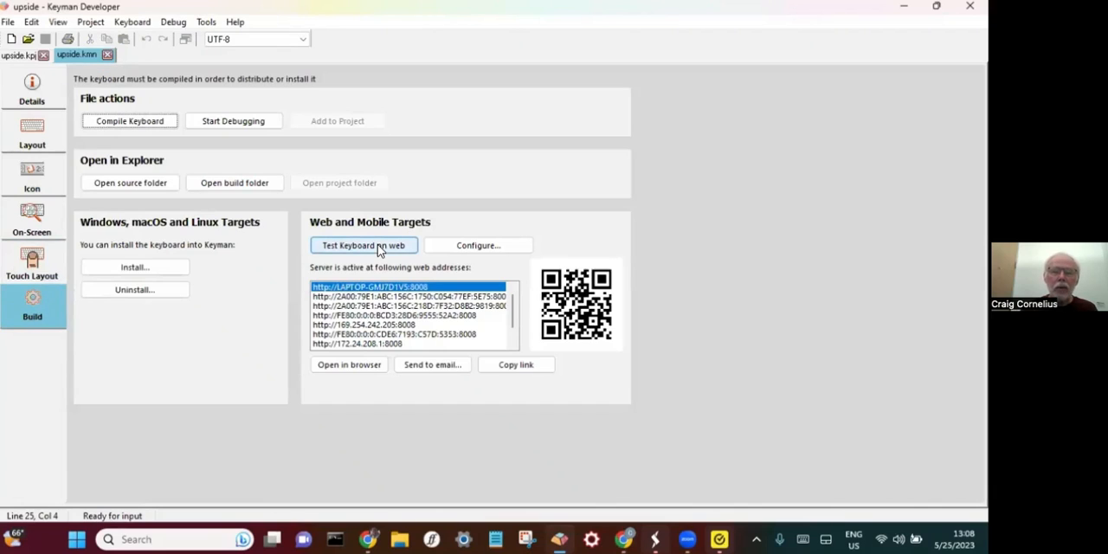
{"action": "left_click", "coordinate": [378, 244]}
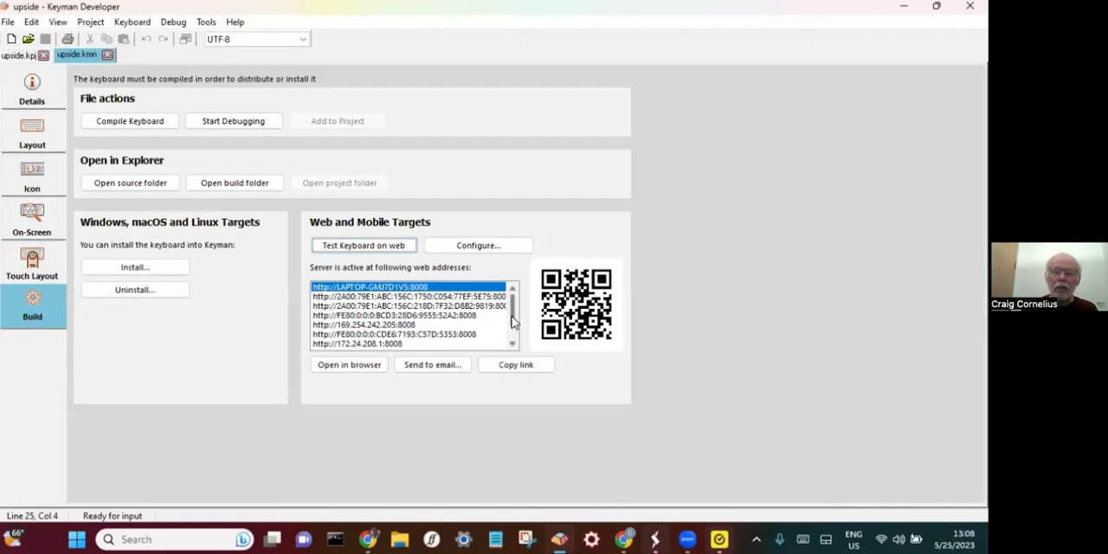
{"action": "left_click_drag", "start_coordinate": [510, 319], "coordinate": [510, 334]}
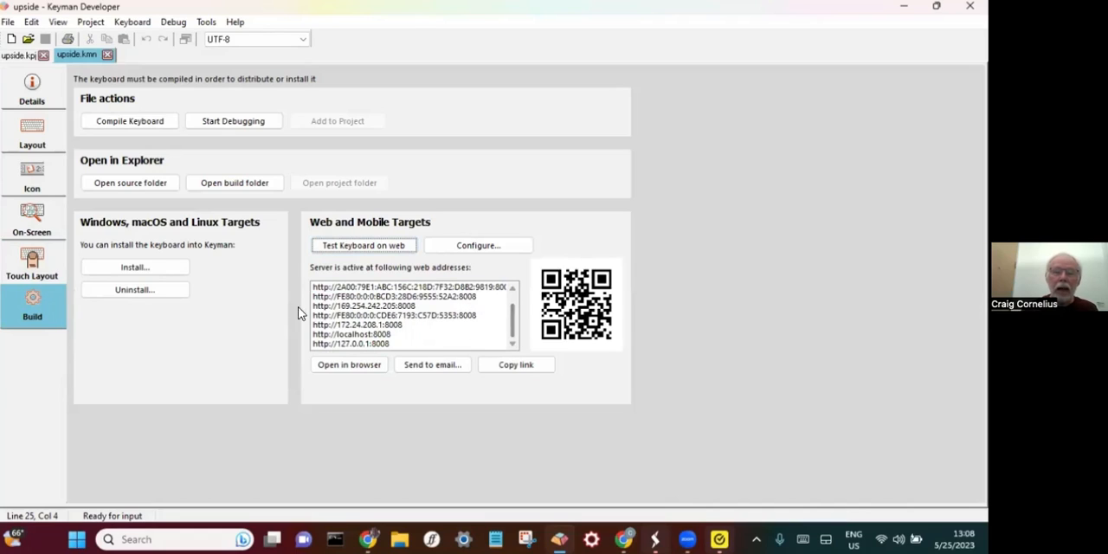
{"action": "left_click", "coordinate": [375, 325]}
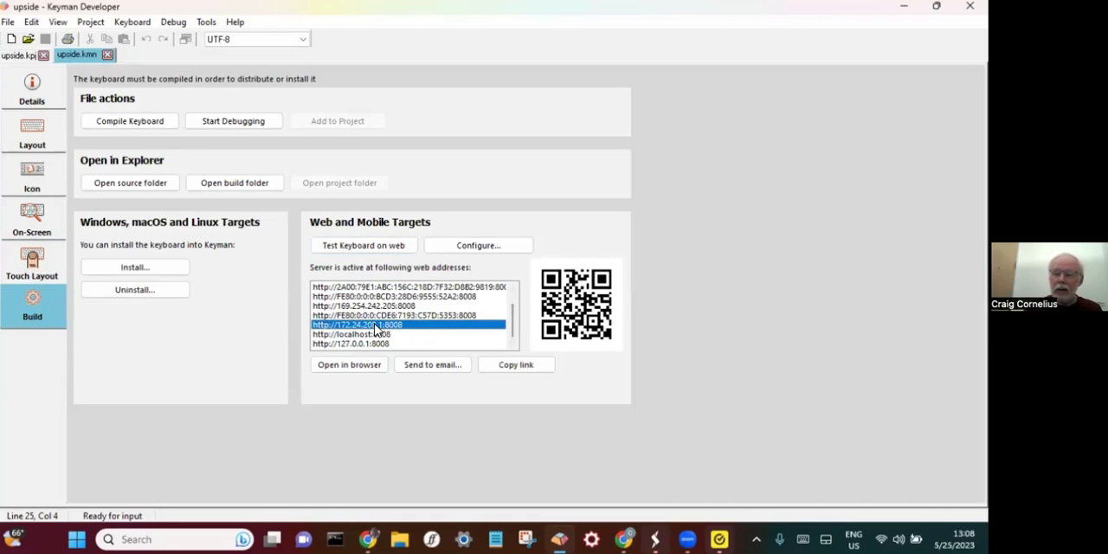
{"action": "key", "text": "Up"}
{"action": "key", "text": "Up"}
{"action": "key", "text": "Up"}
{"action": "key", "text": "Up"}
{"action": "key", "text": "Up"}
{"action": "key", "text": "Up"}
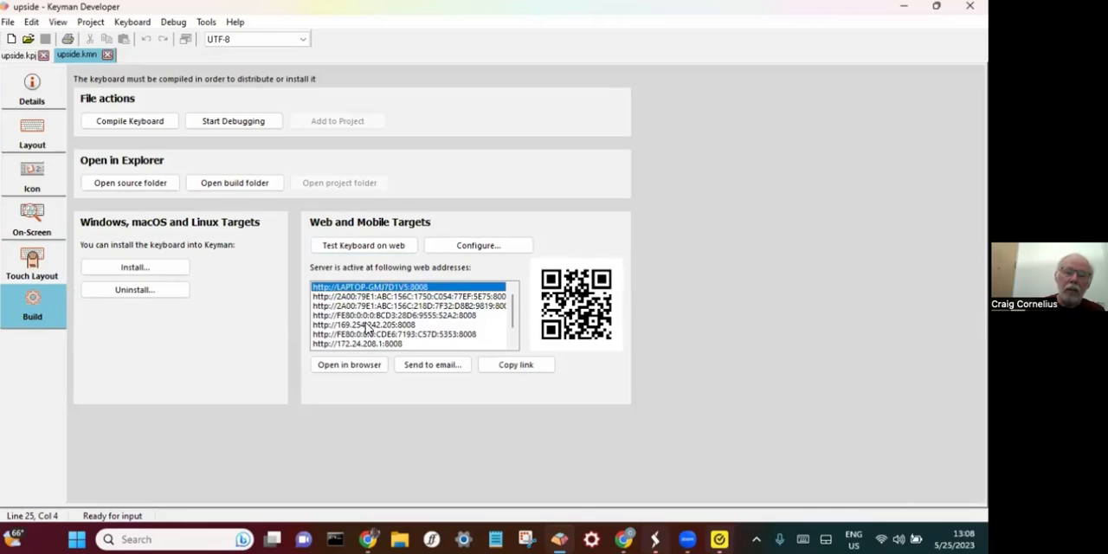
{"action": "left_click", "coordinate": [367, 324]}
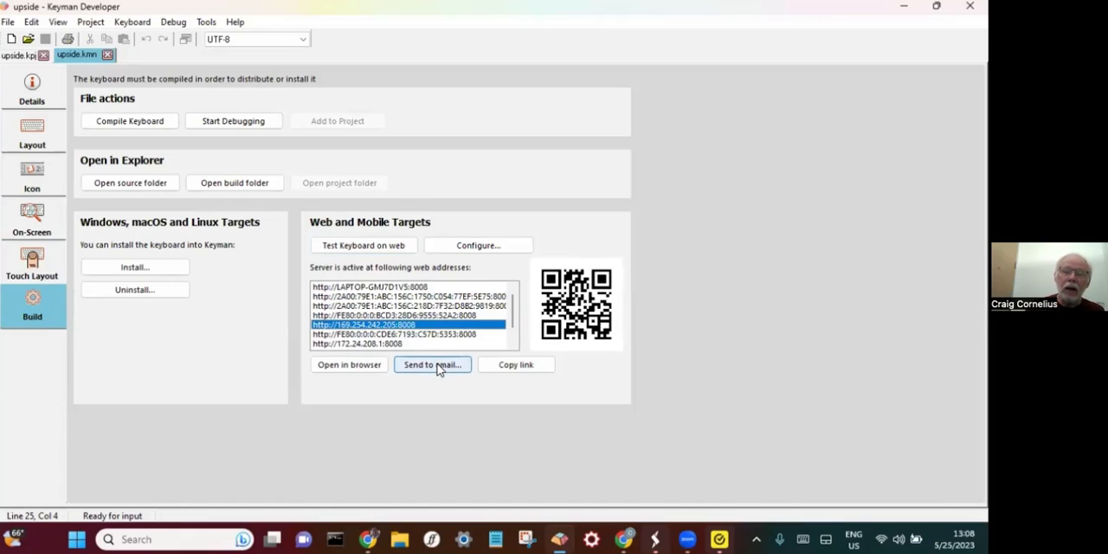
{"action": "left_click", "coordinate": [481, 248]}
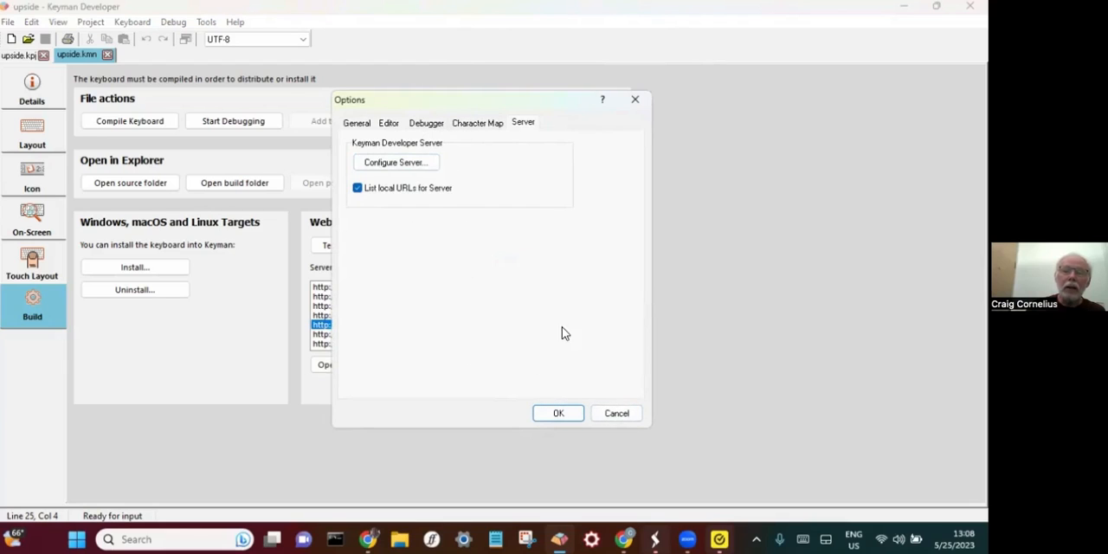
{"action": "left_click", "coordinate": [622, 414]}
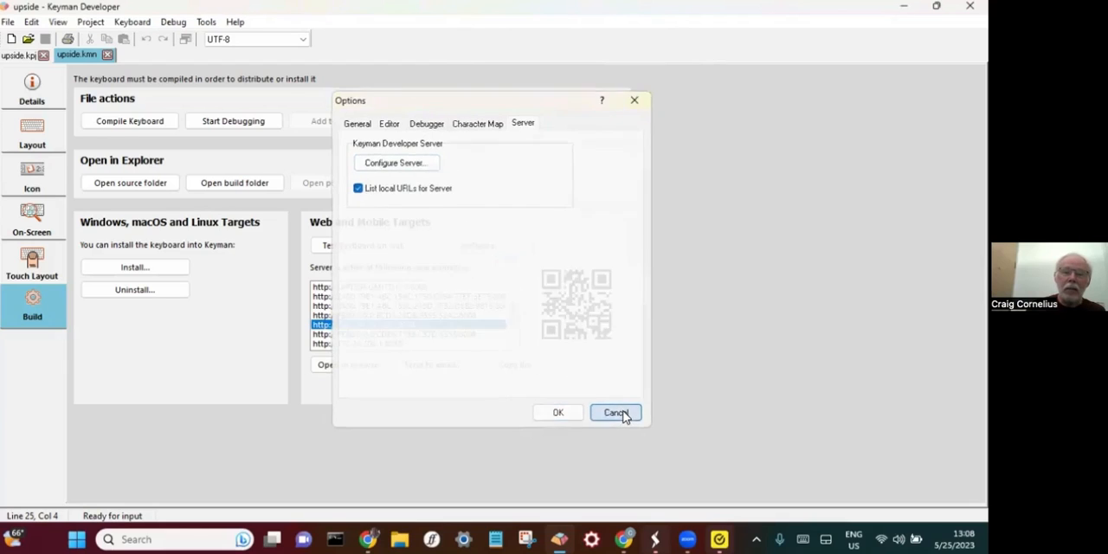